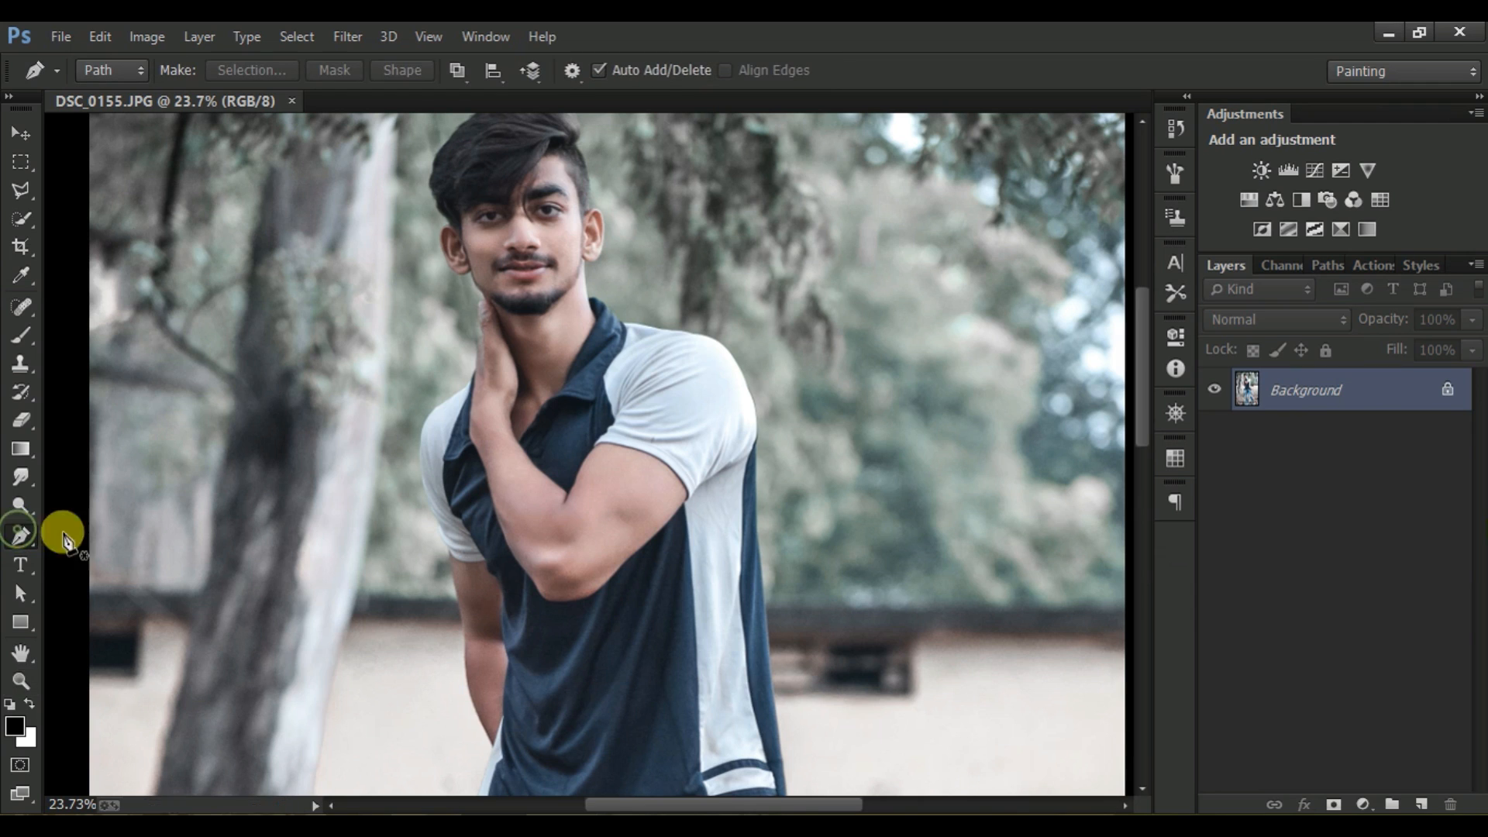
# Step: Start a pen path at the shirt's lower edge and trace up the arm held behind the back and its sleeve to the shoulder
pyautogui.click(491, 745)
pyautogui.click(464, 640)
pyautogui.click(456, 597)
pyautogui.click(450, 549)
pyautogui.moveTo(422, 442); pyautogui.dragTo(434, 397)
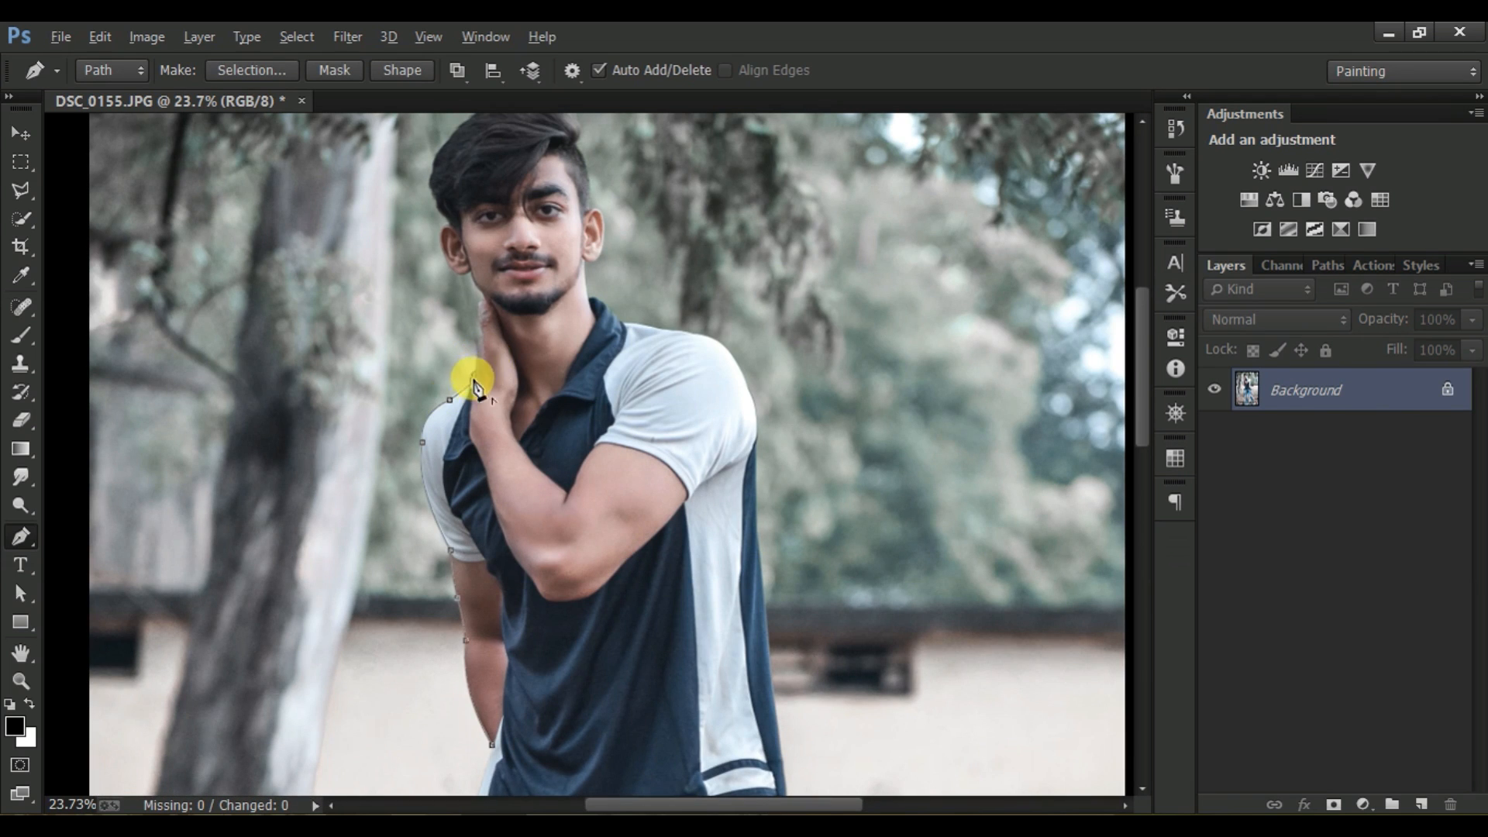
# Step: Continue the pen path from the raised hand past the nearby ear and up the side of the hair
pyautogui.hotkey('ctrl', '+')
pyautogui.hotkey('ctrl', '+')
pyautogui.hotkey('ctrl', '+')
pyautogui.hotkey('ctrl', '+')
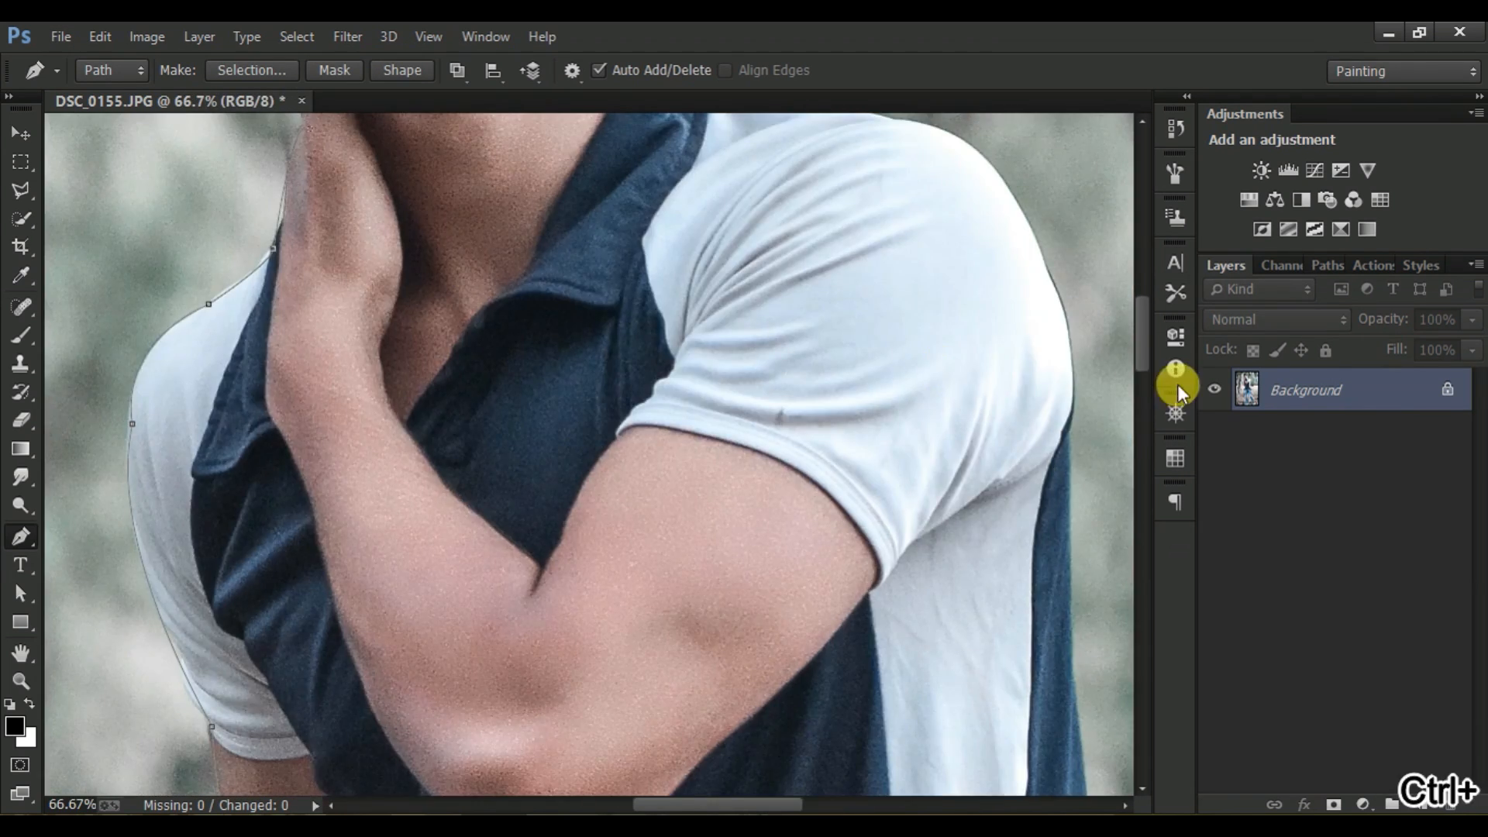
pyautogui.scroll(6, 947, 379)
pyautogui.moveTo(188, 364); pyautogui.dragTo(186, 166)
pyautogui.keyDown('alt'); pyautogui.click(214, 352); pyautogui.keyUp('alt')
pyautogui.keyDown('alt'); pyautogui.click(164, 204); pyautogui.keyUp('alt')
# Step: Trace the pen path over the top of the hair and down the other side of the head to the ear
pyautogui.moveTo(1141, 287); pyautogui.dragTo(1141, 252)
pyautogui.moveTo(241, 377); pyautogui.dragTo(403, 324)
pyautogui.keyDown('alt'); pyautogui.click(242, 376); pyautogui.keyUp('alt')
pyautogui.keyDown('alt'); pyautogui.click(345, 320); pyautogui.keyUp('alt')
pyautogui.moveTo(524, 333); pyautogui.dragTo(604, 367)
pyautogui.keyDown('alt'); pyautogui.click(525, 334); pyautogui.keyUp('alt')
pyautogui.moveTo(559, 424); pyautogui.dragTo(506, 480)
pyautogui.keyDown('alt'); pyautogui.click(559, 424); pyautogui.keyUp('alt')
pyautogui.moveTo(598, 605); pyautogui.dragTo(576, 725)
# Step: Curve the pen path around the outer edge of the second ear to its lobe
pyautogui.moveTo(1142, 236); pyautogui.dragTo(1142, 277)
pyautogui.keyDown('alt'); pyautogui.click(597, 252); pyautogui.keyUp('alt')
pyautogui.moveTo(644, 292); pyautogui.dragTo(561, 362)
pyautogui.keyDown('alt'); pyautogui.click(644, 291); pyautogui.keyUp('alt')
pyautogui.keyDown('alt'); pyautogui.click(635, 366); pyautogui.keyUp('alt')
pyautogui.hotkey('ctrl', 'z')
pyautogui.keyDown('alt'); pyautogui.click(587, 392); pyautogui.keyUp('alt')
# Step: Extend the pen path down the neck, along the shirt collar and onto the shoulder
pyautogui.click(598, 501)
pyautogui.moveTo(657, 536); pyautogui.dragTo(678, 562)
pyautogui.keyDown('alt'); pyautogui.click(658, 536); pyautogui.keyUp('alt')
pyautogui.moveTo(896, 601); pyautogui.dragTo(915, 610)
pyautogui.keyDown('alt'); pyautogui.click(897, 602); pyautogui.keyUp('alt')
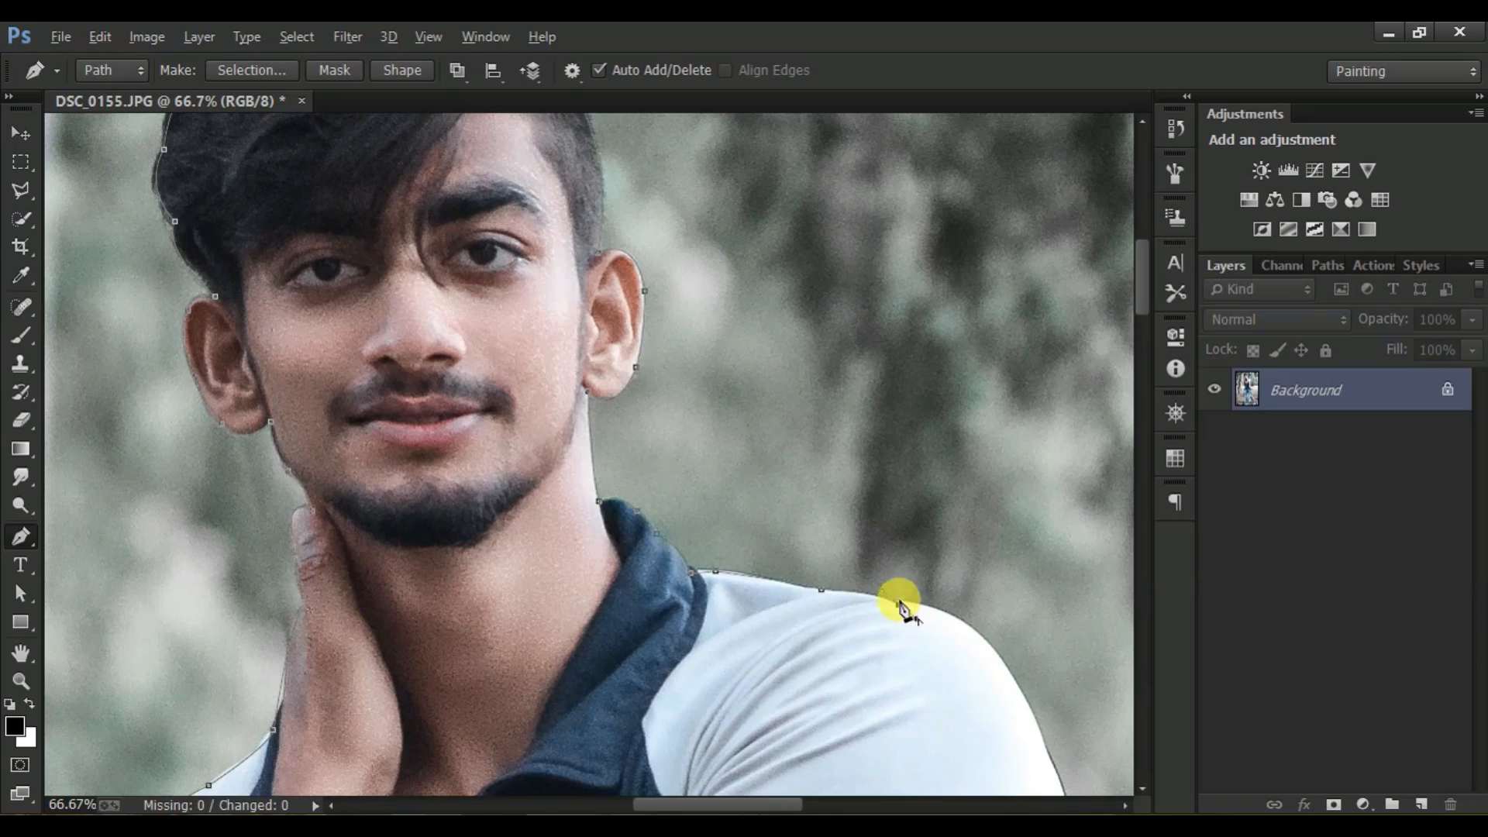
# Step: Trace the pen path around the white sleeve and down the side of the shirt toward the hem
pyautogui.scroll(-6, 961, 542)
pyautogui.moveTo(1047, 462); pyautogui.dragTo(1095, 631)
pyautogui.keyDown('alt'); pyautogui.click(1048, 462); pyautogui.keyUp('alt')
pyautogui.scroll(-4, 1058, 442)
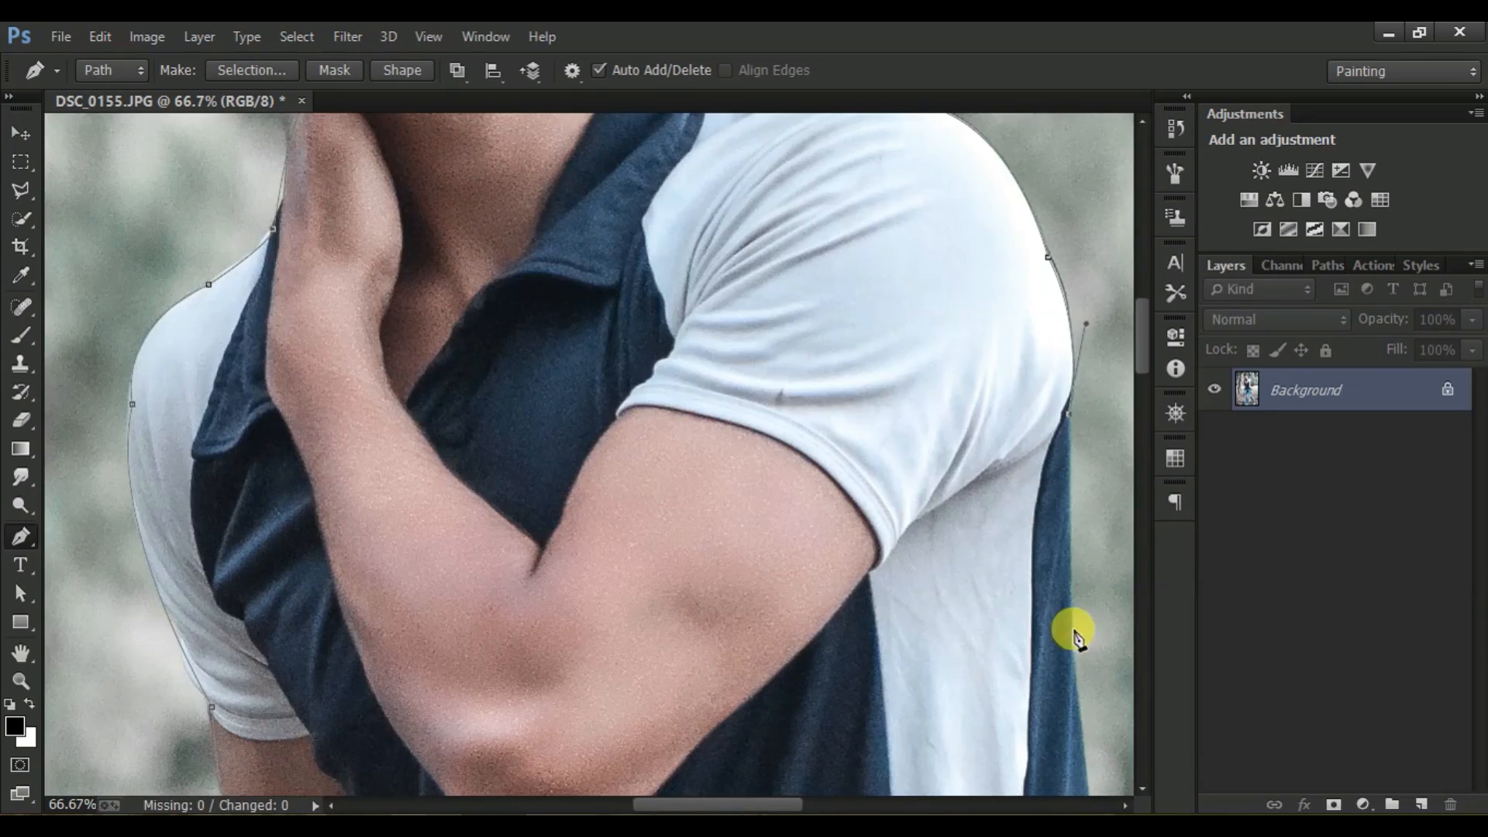
pyautogui.click(1074, 630)
pyautogui.moveTo(1142, 347); pyautogui.dragTo(1142, 385)
pyautogui.click(1101, 564)
pyautogui.moveTo(790, 786); pyautogui.dragTo(824, 804)
pyautogui.hotkey('ctrl', 'z')
pyautogui.click(892, 519)
# Step: Trace the pen path along the shirt's bottom hem and close it at the starting anchor
pyautogui.moveTo(1142, 429); pyautogui.dragTo(1141, 465)
pyautogui.click(905, 567)
pyautogui.click(731, 562)
pyautogui.click(496, 611)
pyautogui.click(303, 661)
pyautogui.click(150, 657)
pyautogui.hotkey('ctrl', '-')
pyautogui.click(171, 585)
pyautogui.click(221, 325)
# Step: Convert the closed path to a selection and add a layer mask that isolates the man's upper body
pyautogui.hotkey('ctrl', '0')
pyautogui.hotkey('ctrl', 'j')
pyautogui.hotkey('ctrl', 'z')
pyautogui.hotkey('ctrl', 'Return')
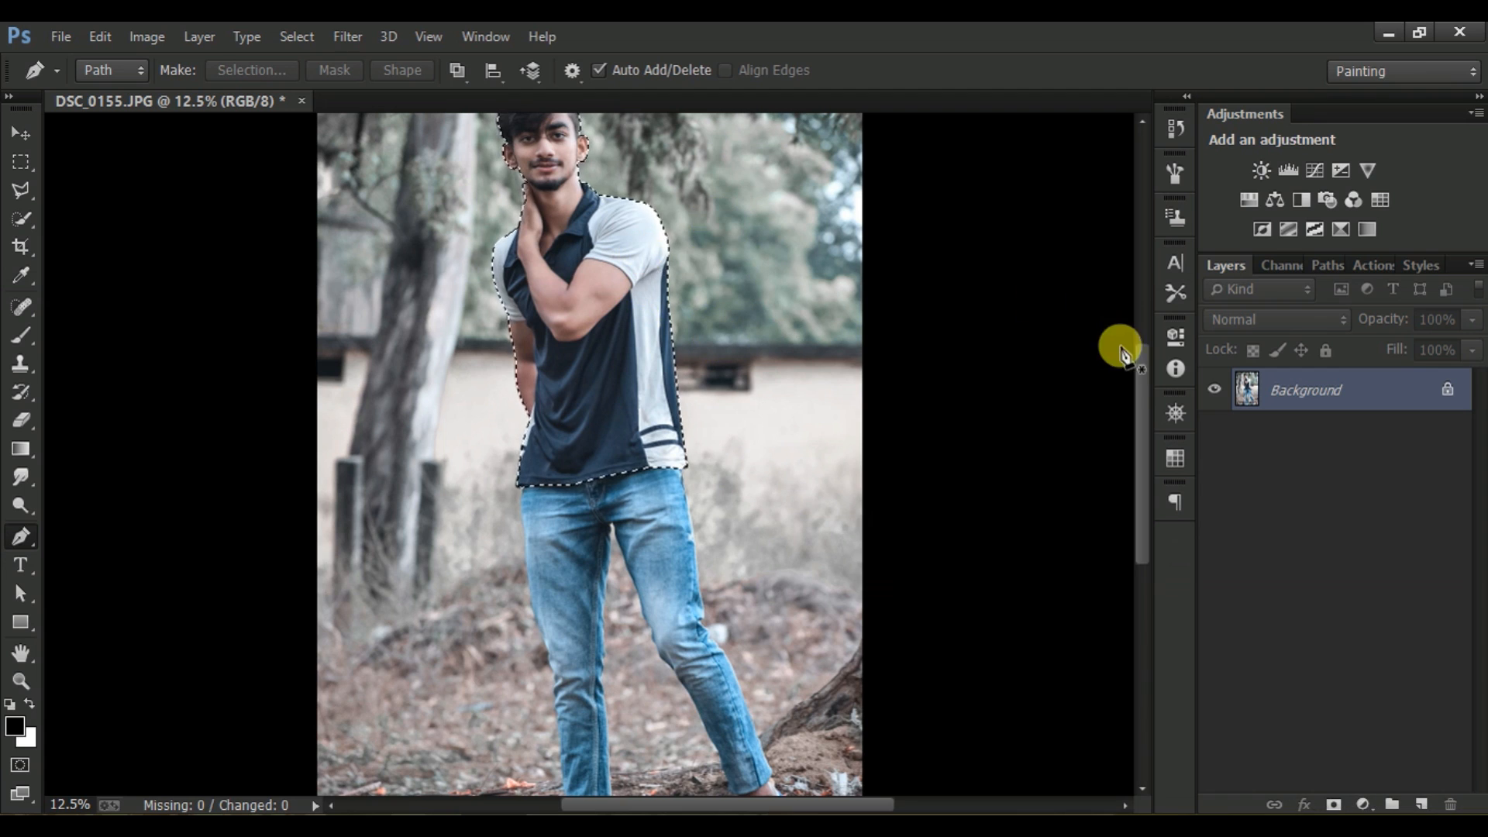
pyautogui.scroll(2, 1127, 345)
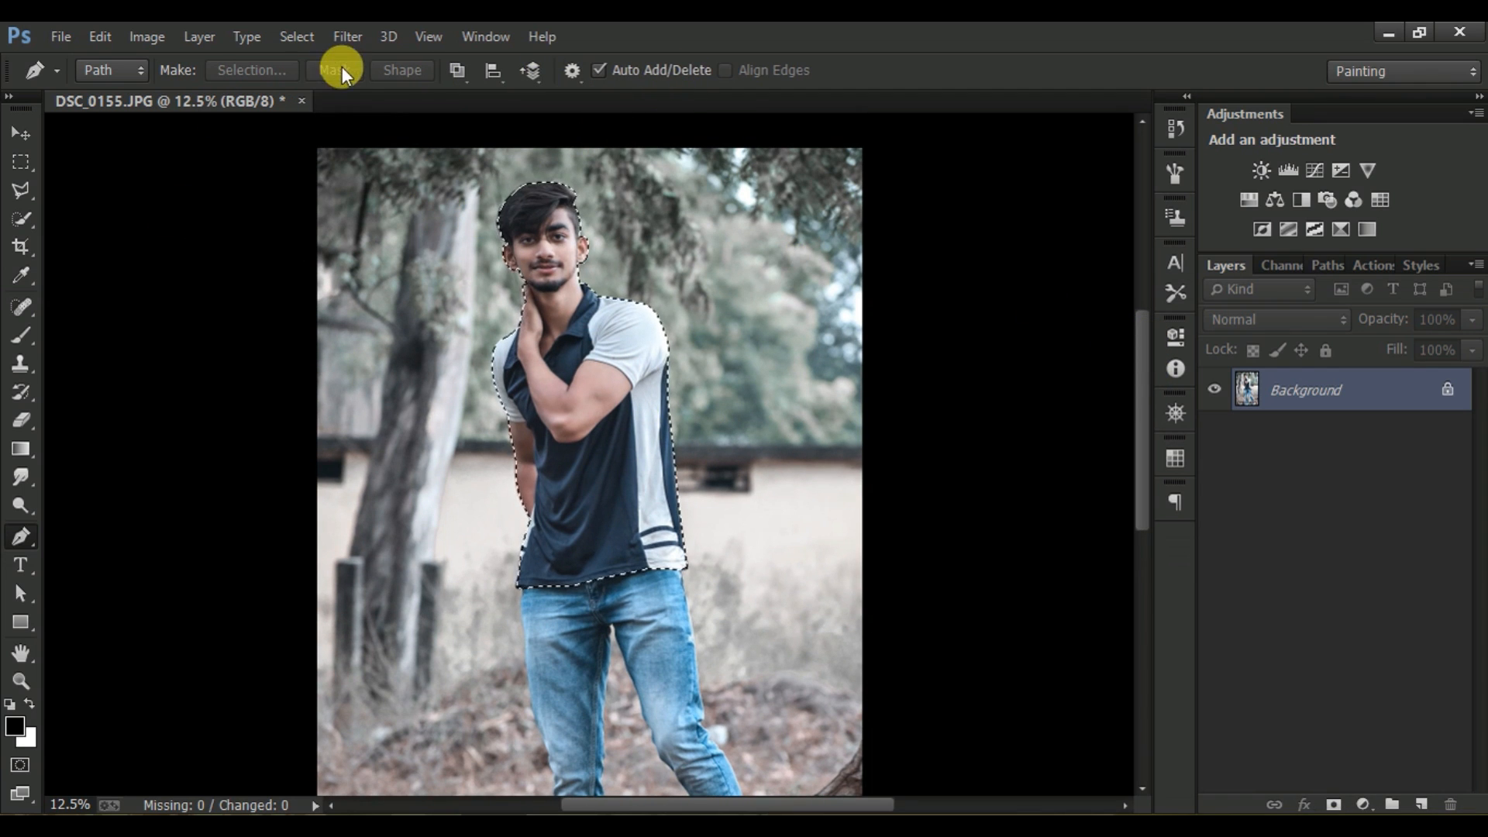
pyautogui.click(1333, 804)
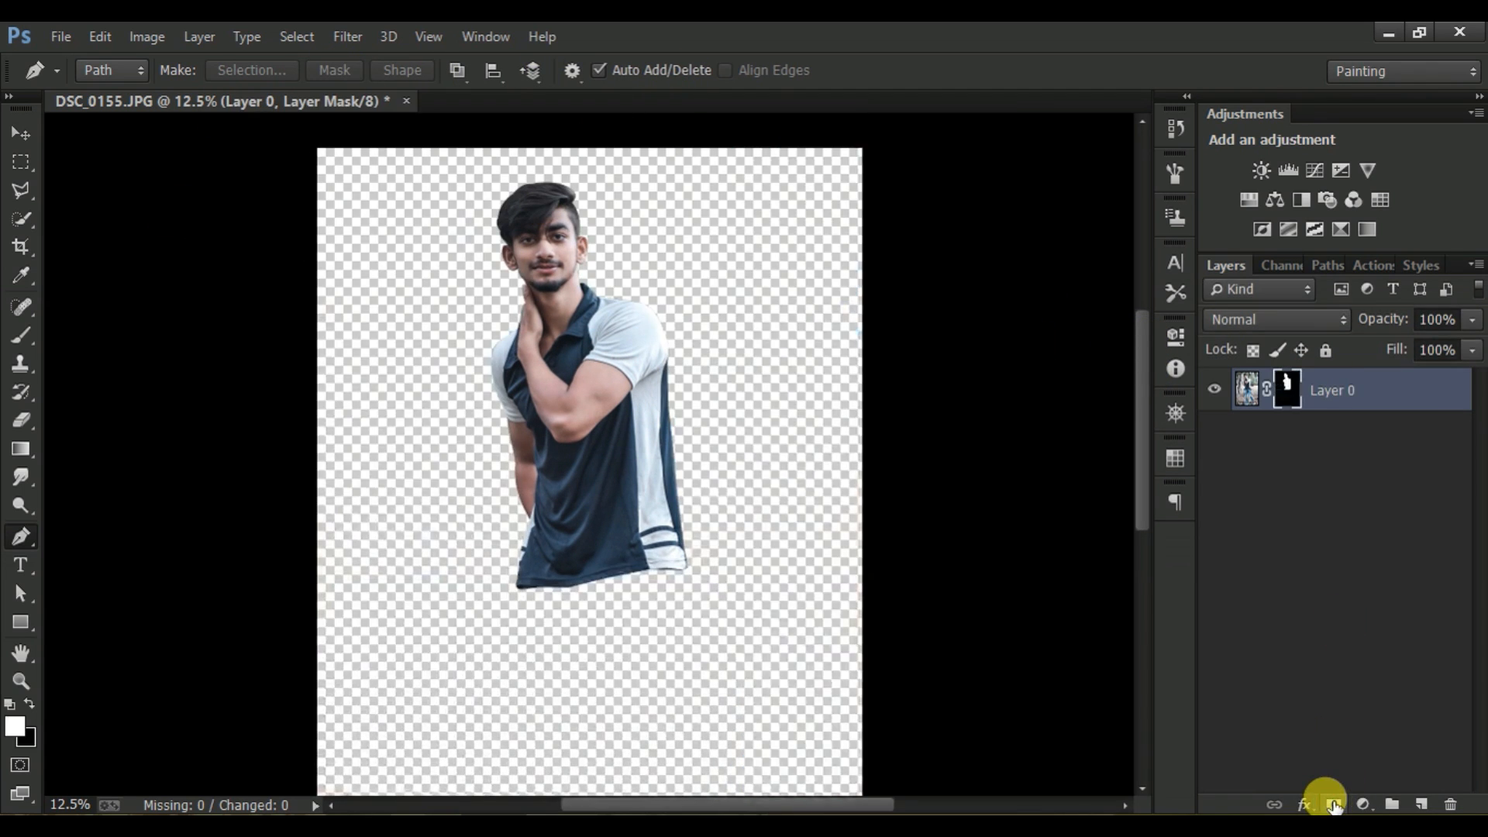
# Step: Move the masked man slightly lower on the canvas
pyautogui.click(20, 162)
pyautogui.moveTo(528, 318); pyautogui.dragTo(681, 422)
pyautogui.click(608, 320)
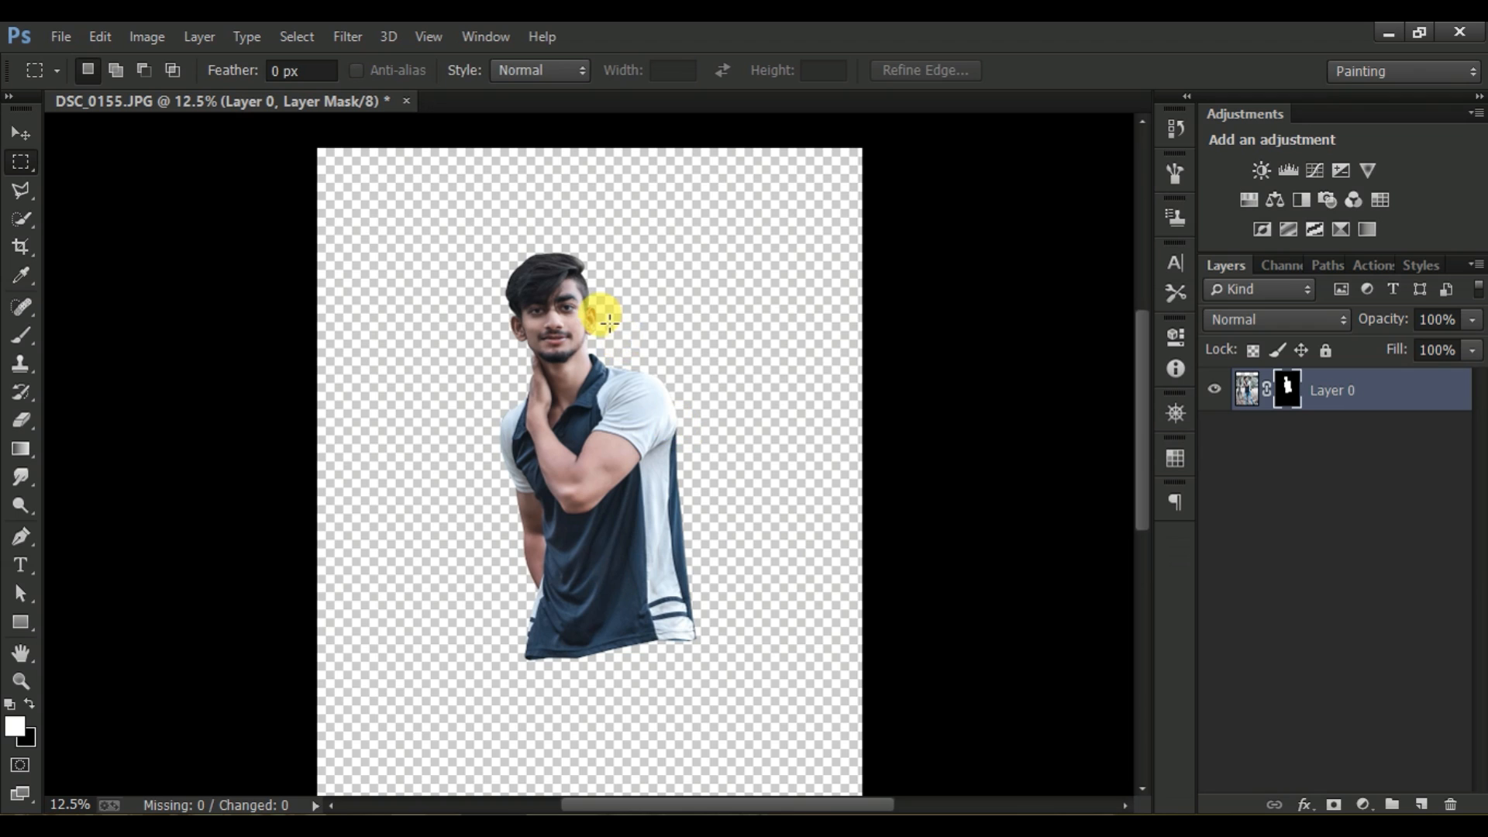
# Step: Crop the canvas vertically, trimming empty strips above and below the man
pyautogui.hotkey('ctrl', '-')
pyautogui.hotkey('ctrl', '+')
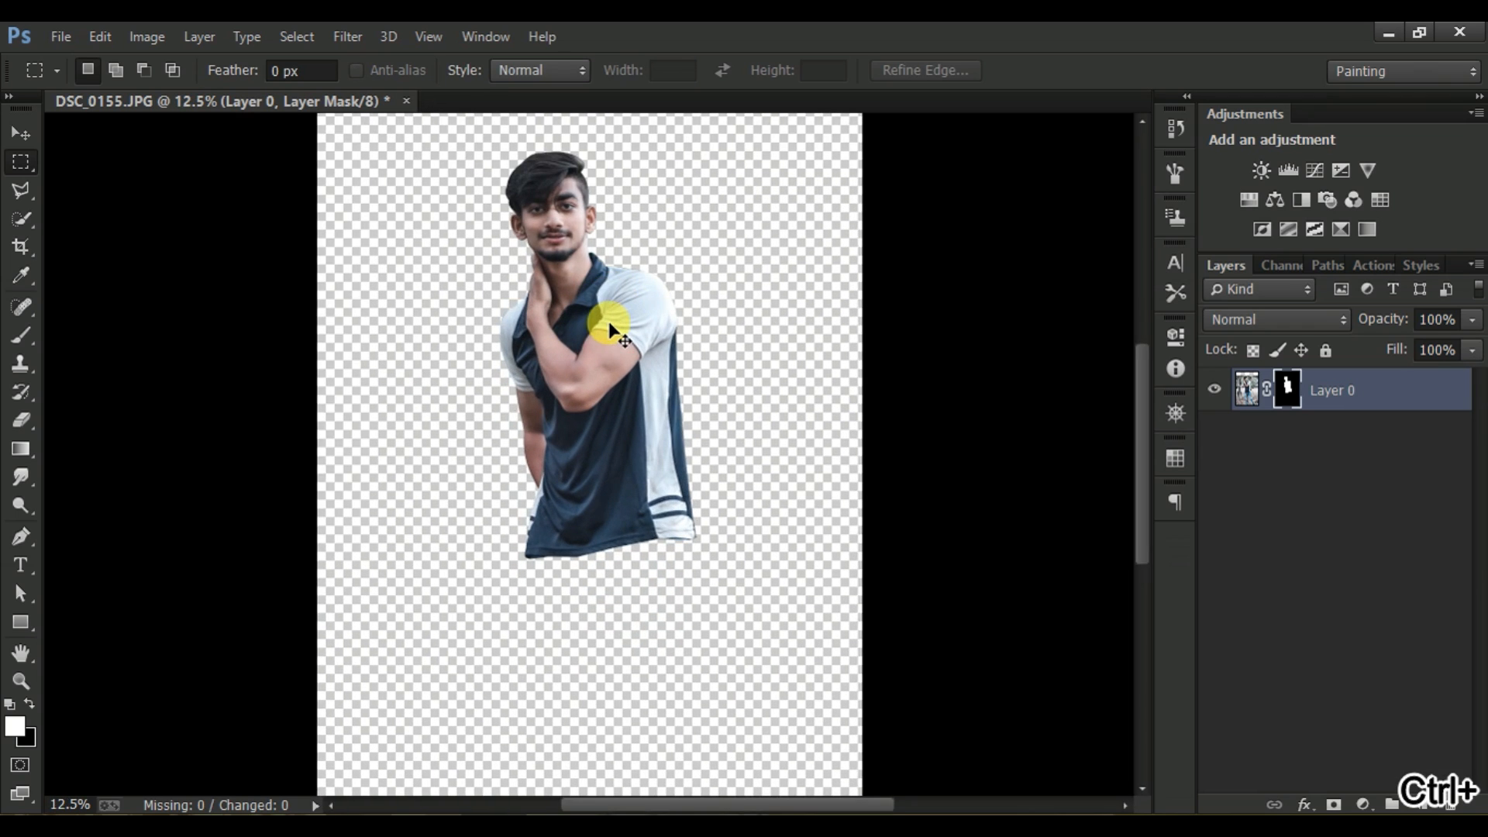
pyautogui.hotkey('ctrl', '0')
pyautogui.hotkey('ctrl', '+')
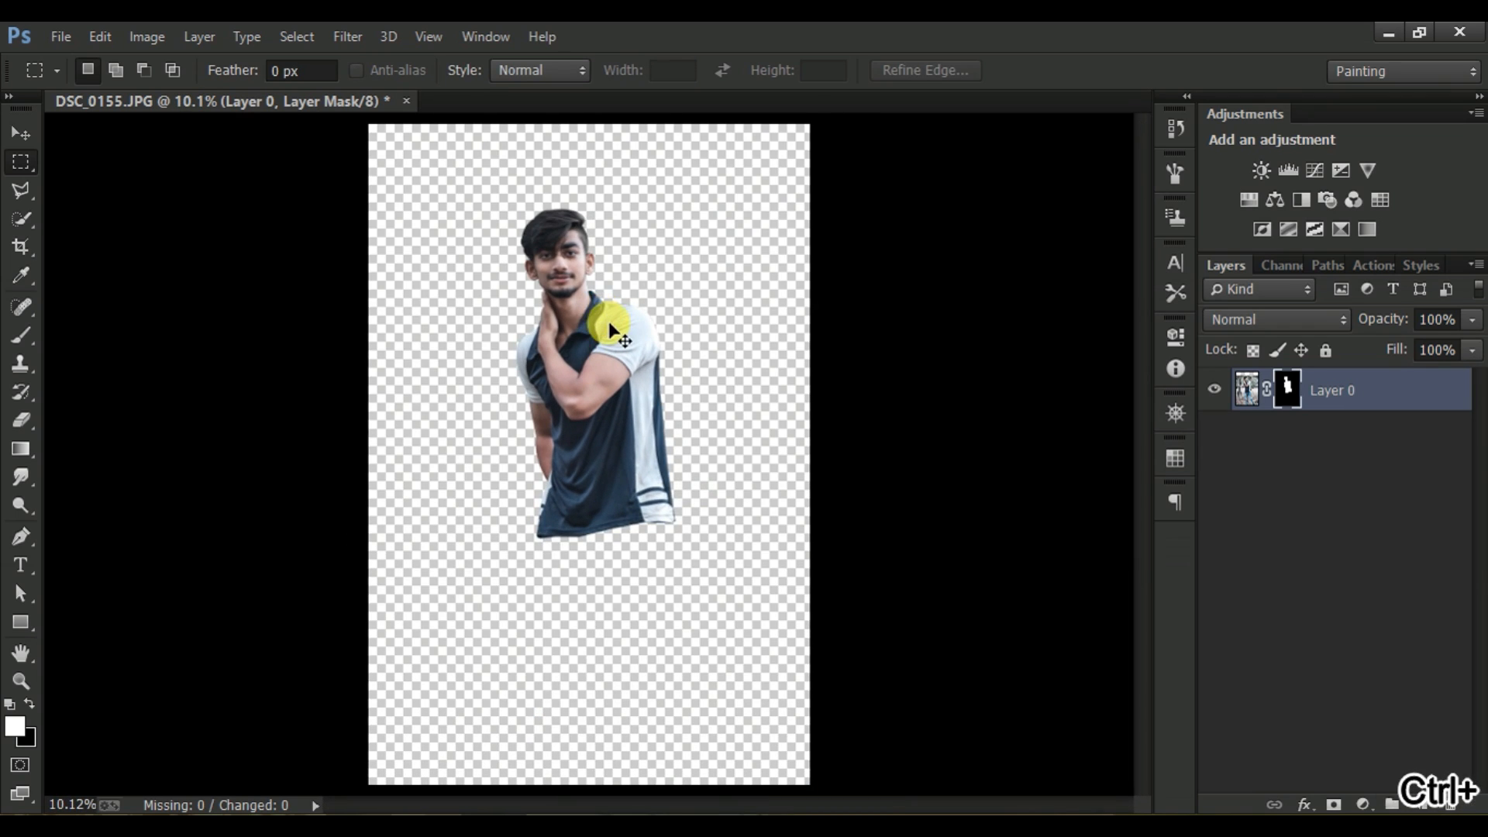
pyautogui.moveTo(1146, 439); pyautogui.dragTo(1139, 410)
pyautogui.moveTo(642, 419); pyautogui.dragTo(643, 421)
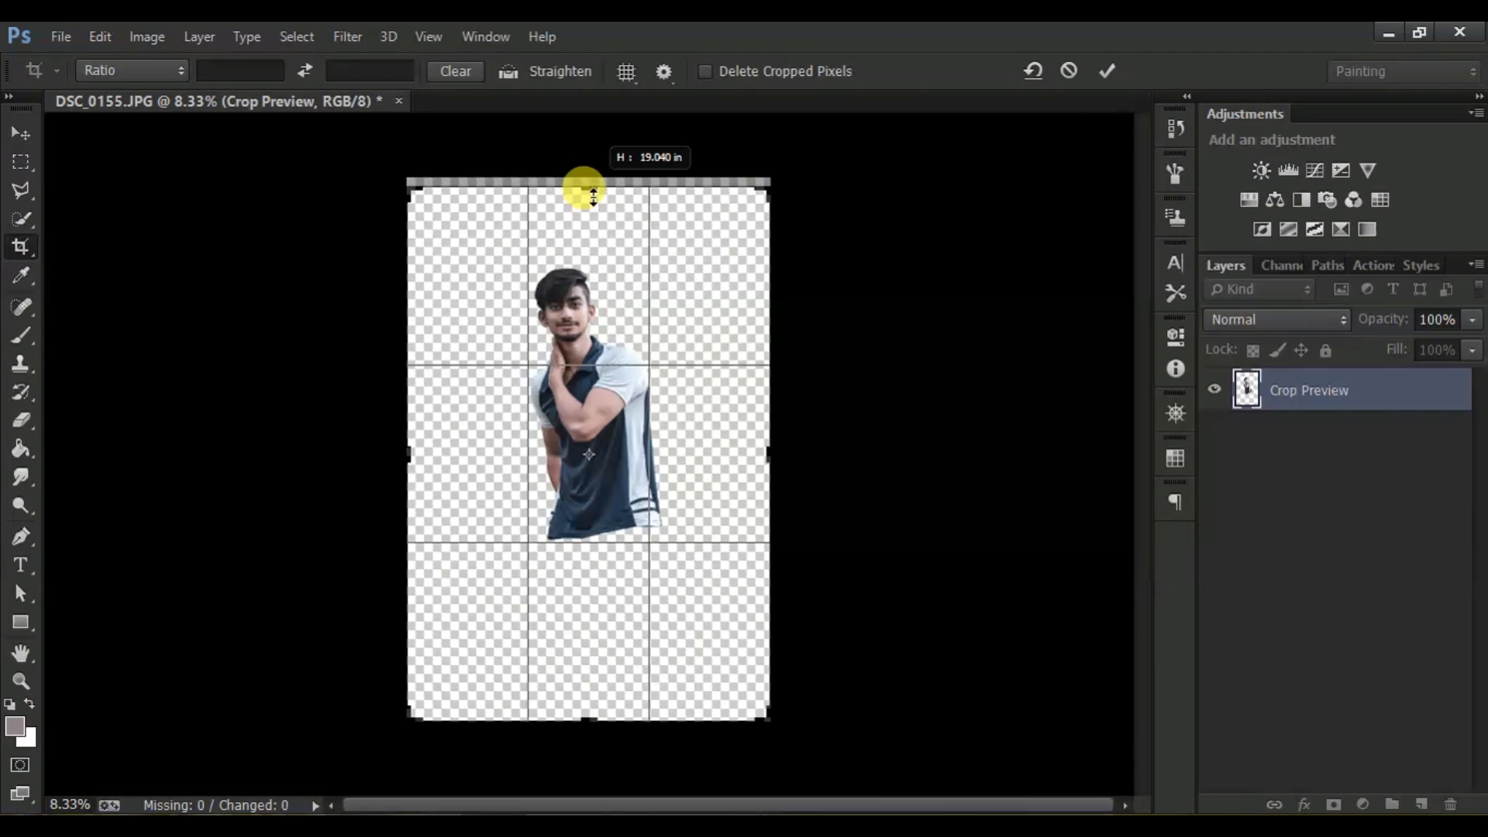
pyautogui.moveTo(593, 194); pyautogui.dragTo(583, 184)
pyautogui.moveTo(586, 701); pyautogui.dragTo(602, 667)
pyautogui.click(1106, 70)
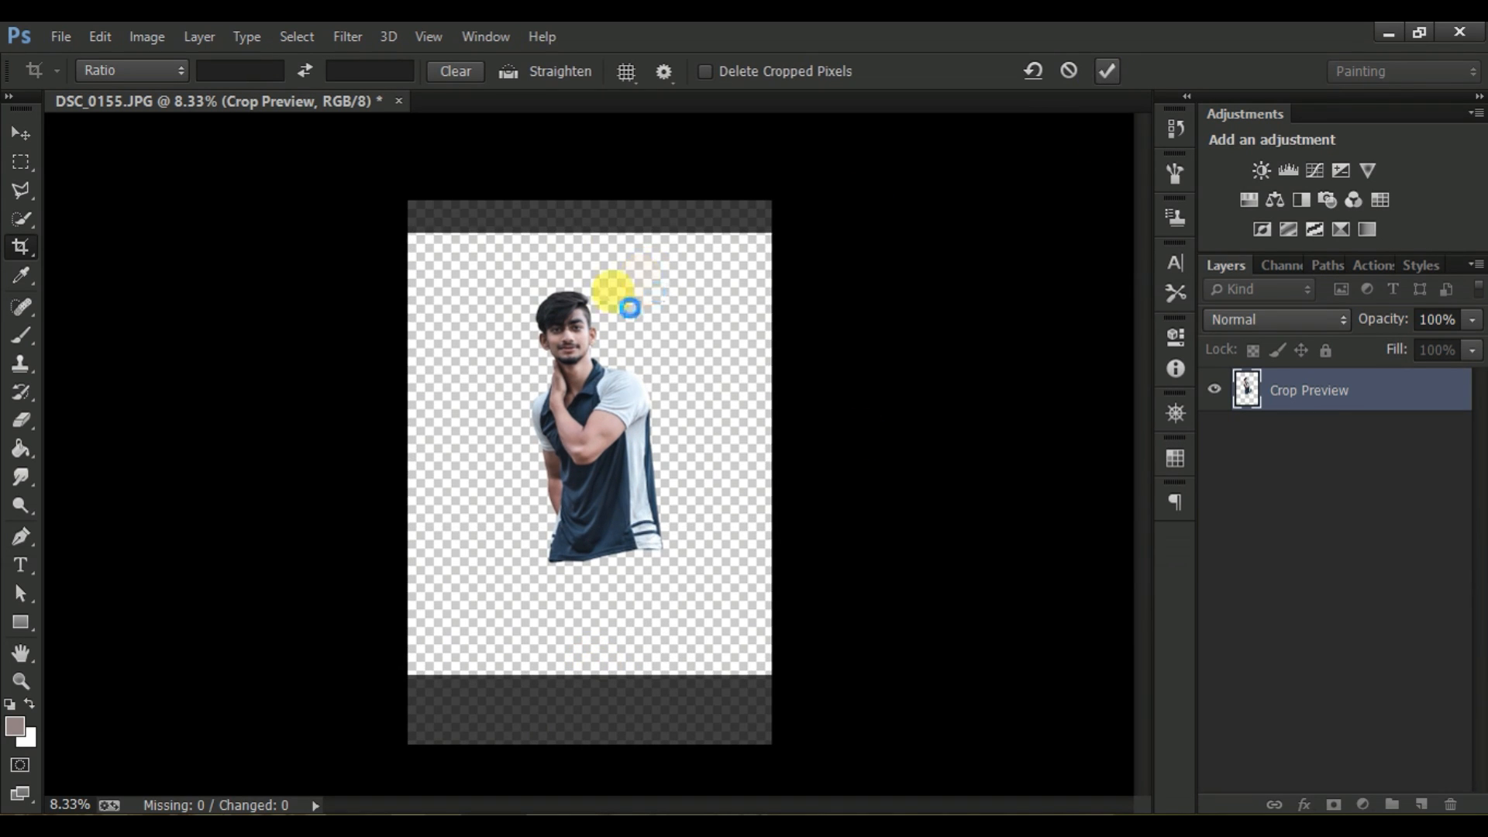
# Step: Shift the masked man further down within the cropped canvas
pyautogui.hotkey('ctrl', '+')
pyautogui.click(23, 161)
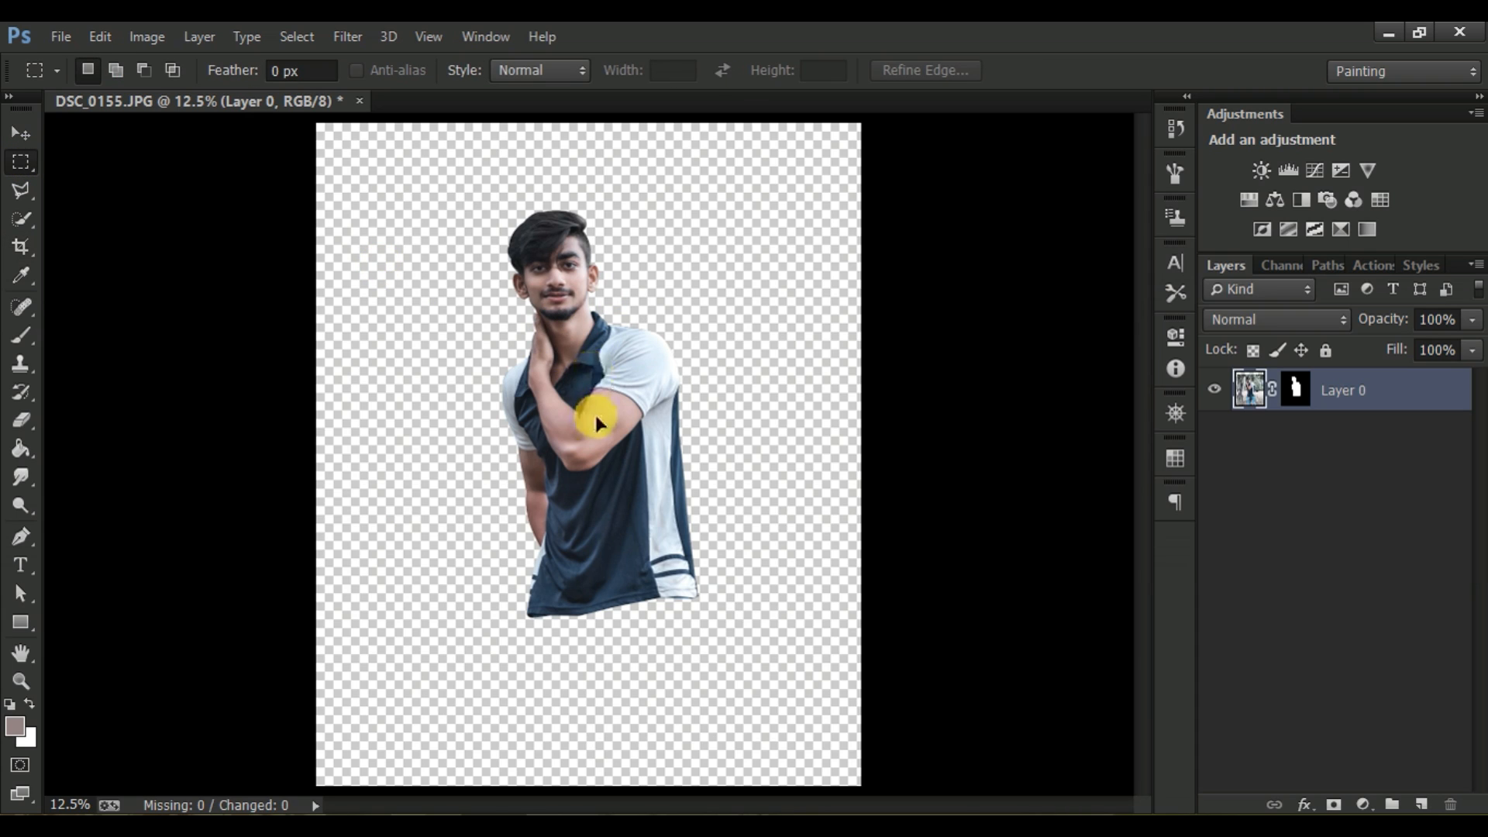
pyautogui.moveTo(597, 422); pyautogui.dragTo(592, 425)
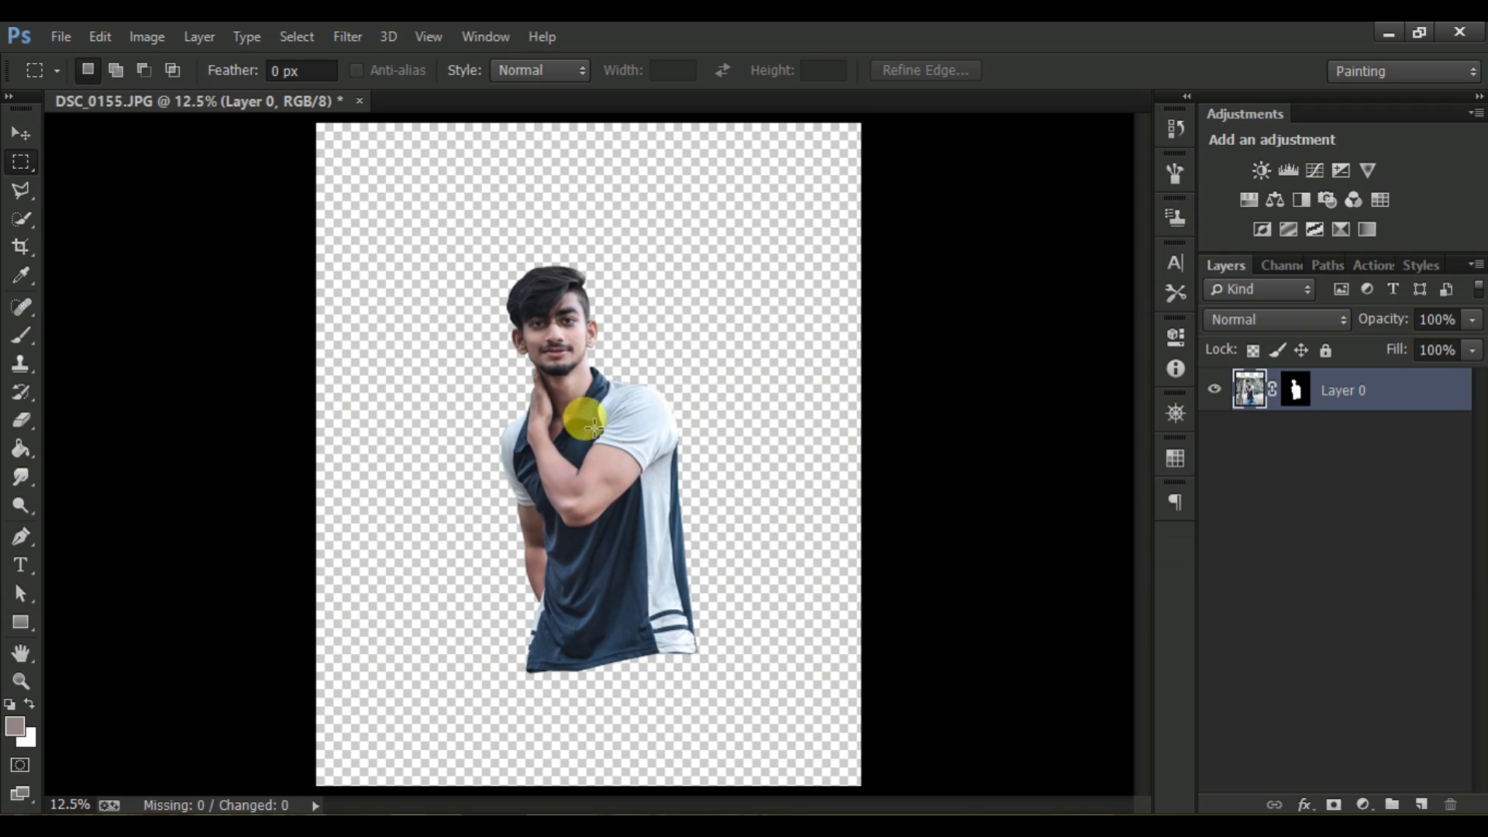
# Step: Add a new layer beneath the man and fill it with the brownish grey #615555
pyautogui.click(1418, 805)
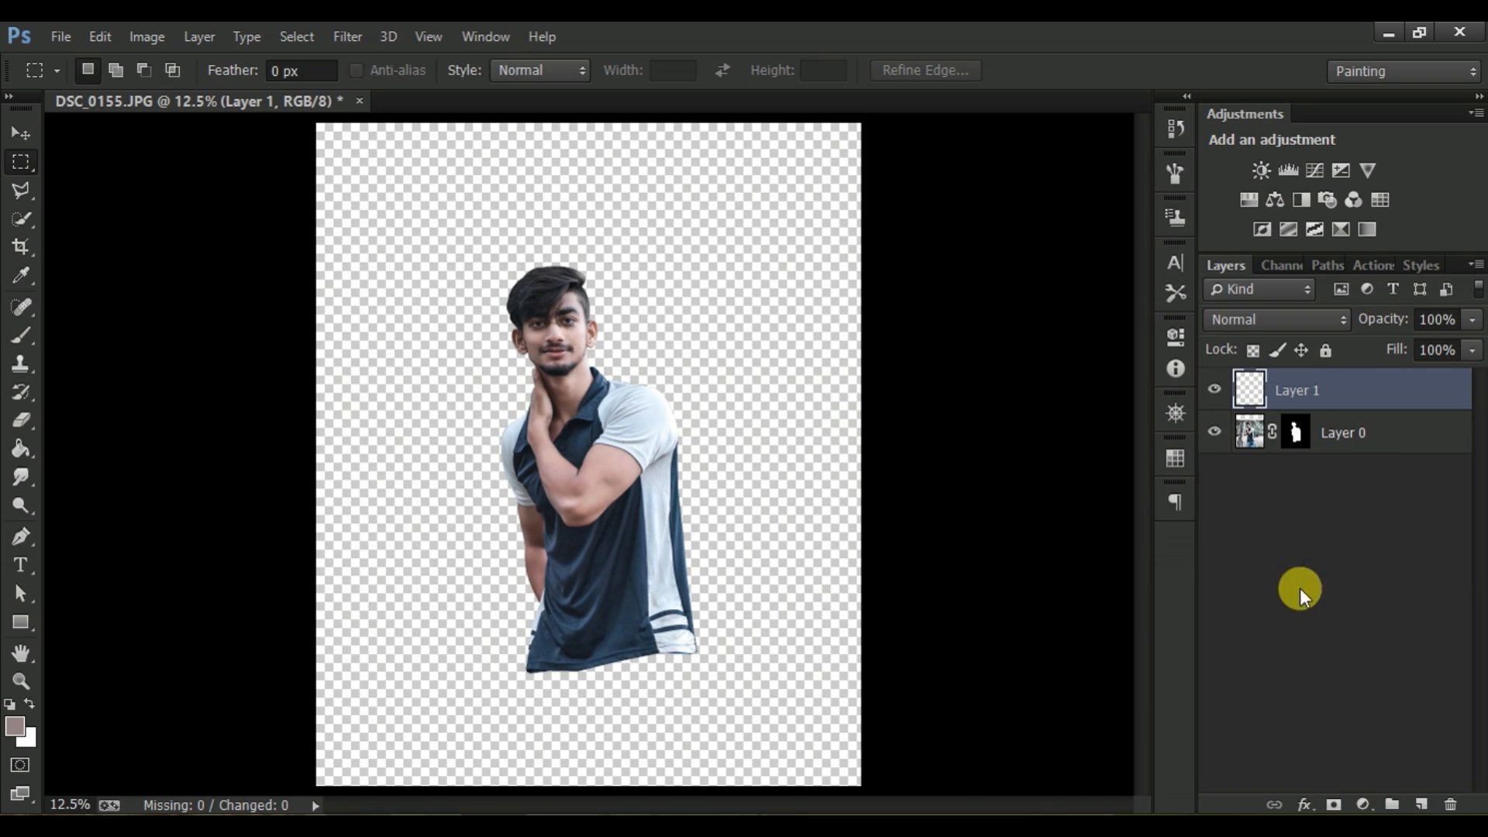
pyautogui.moveTo(1305, 388); pyautogui.dragTo(1330, 434)
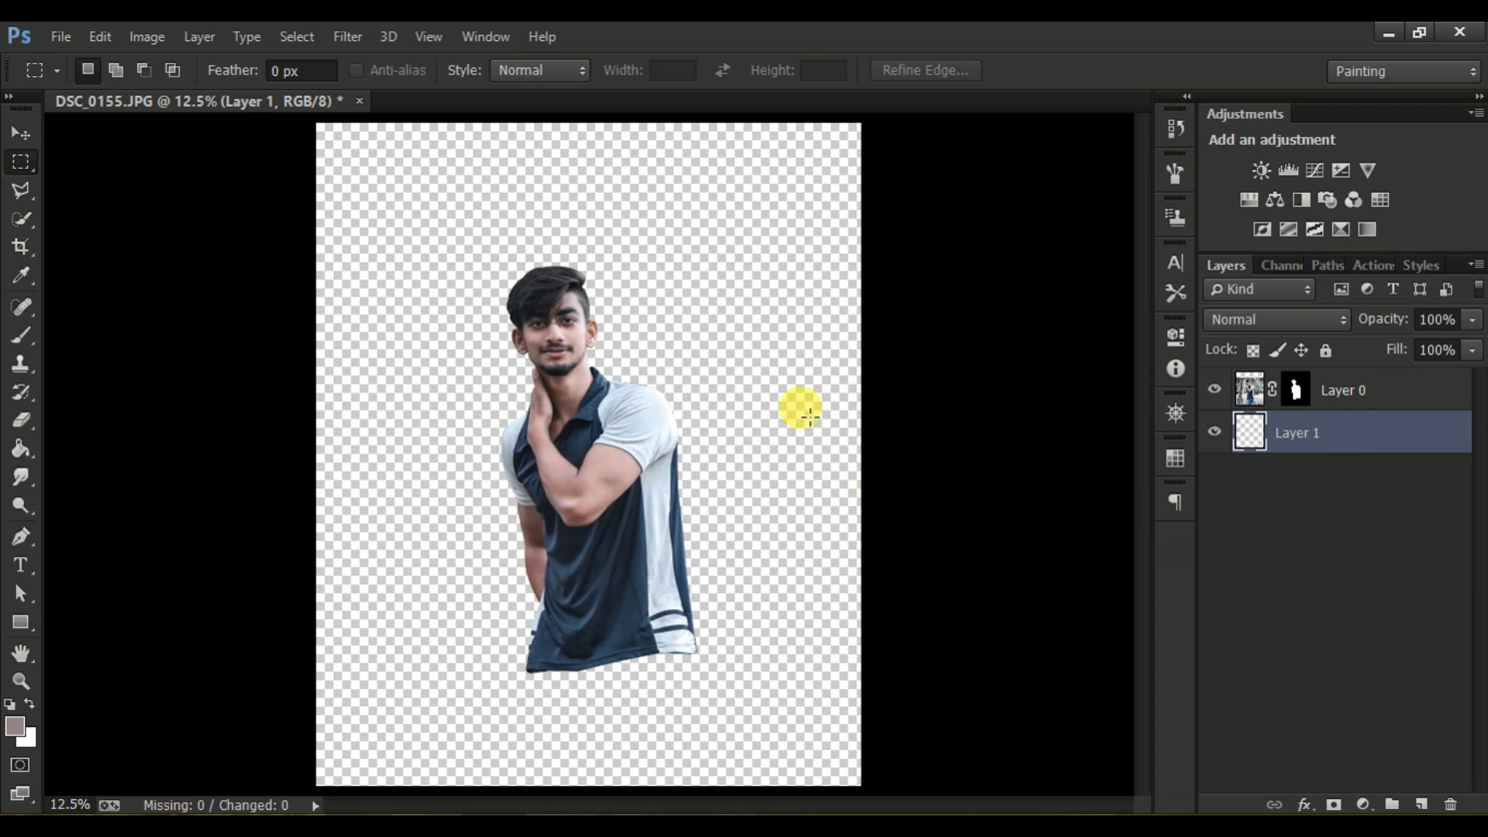
pyautogui.click(15, 727)
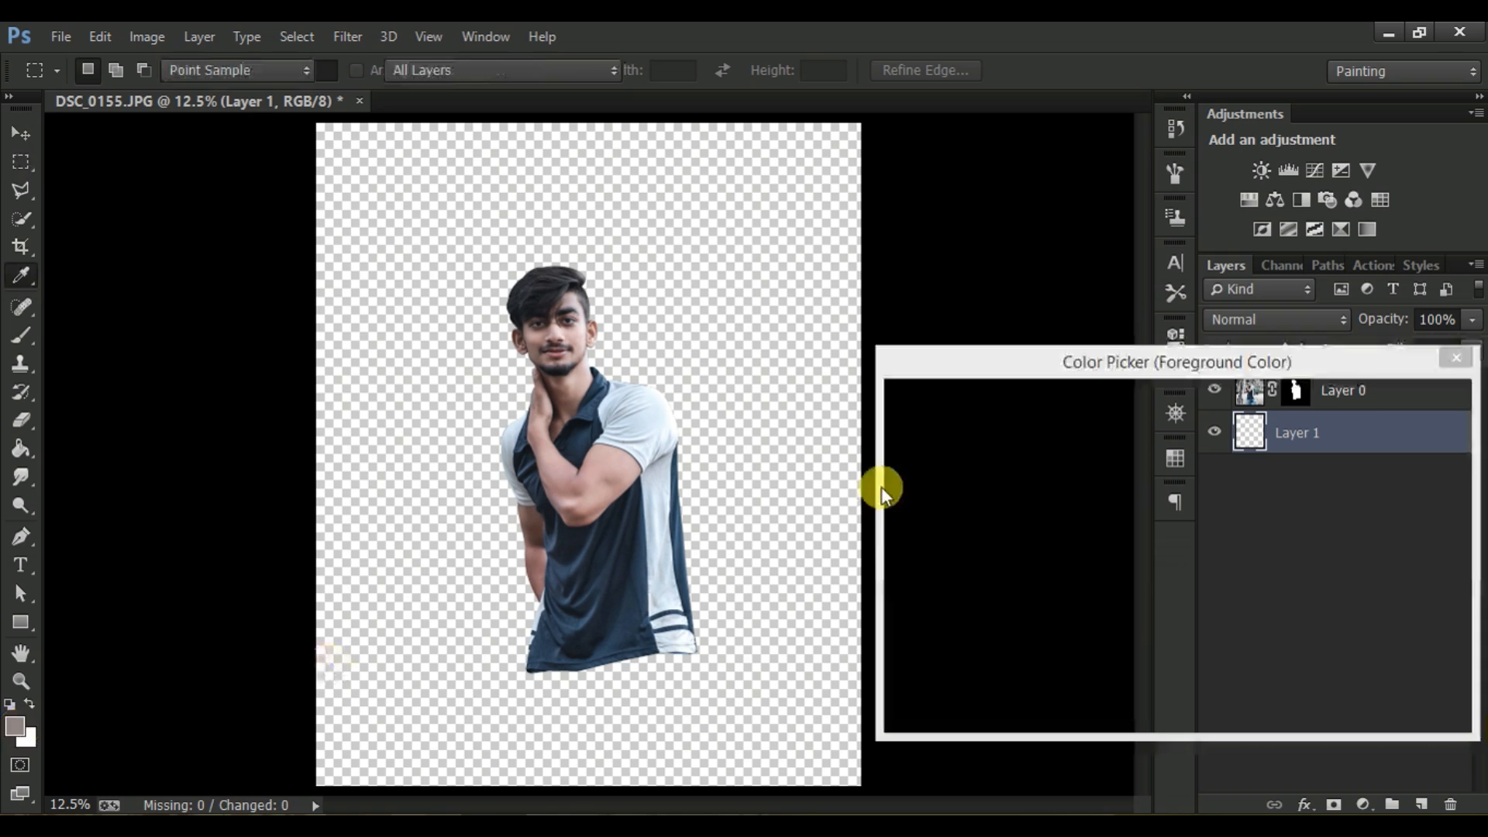
pyautogui.moveTo(917, 548); pyautogui.dragTo(932, 581)
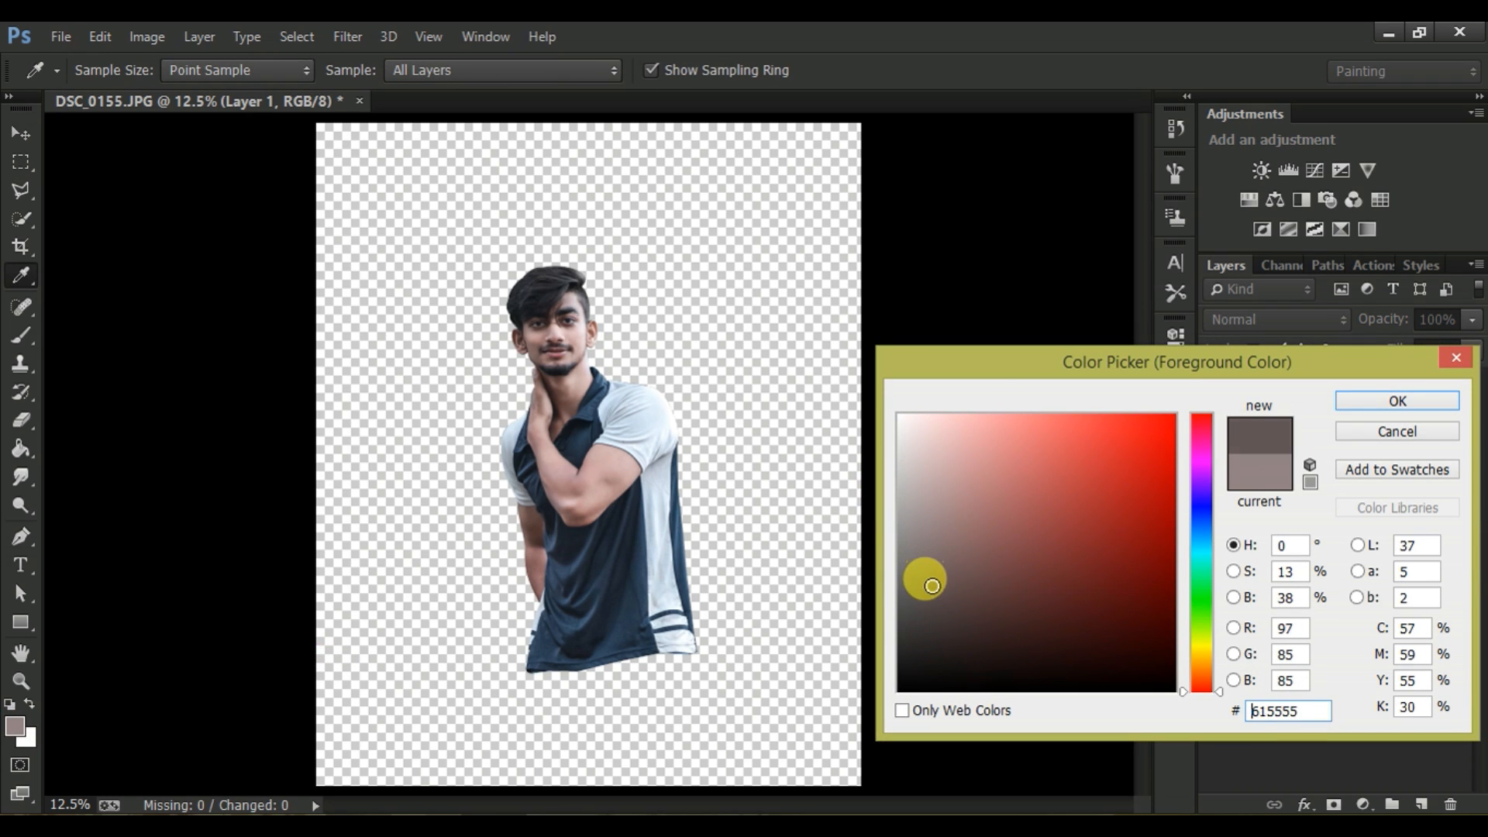
pyautogui.click(1397, 401)
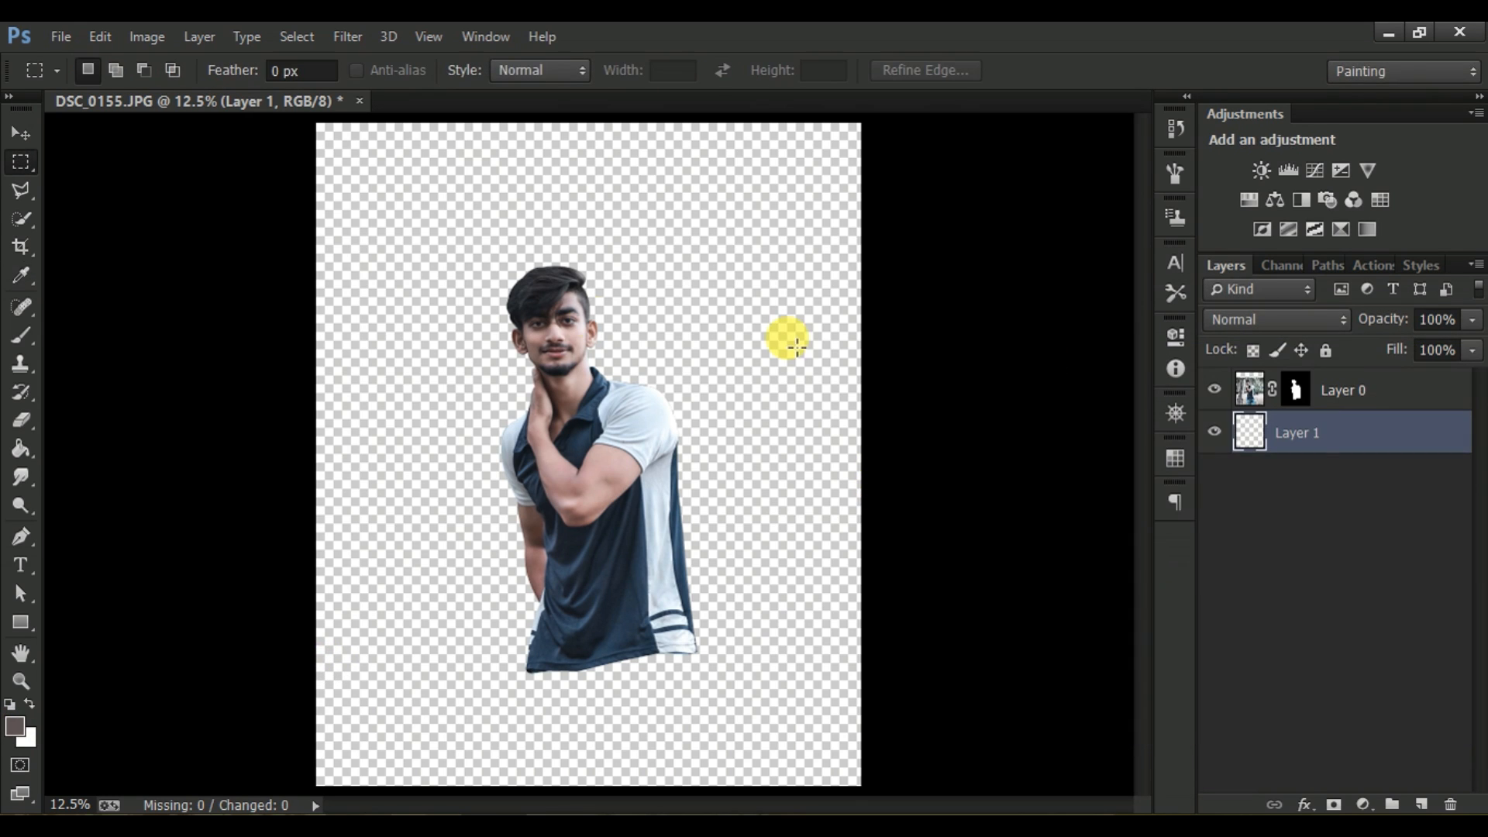
pyautogui.click(21, 448)
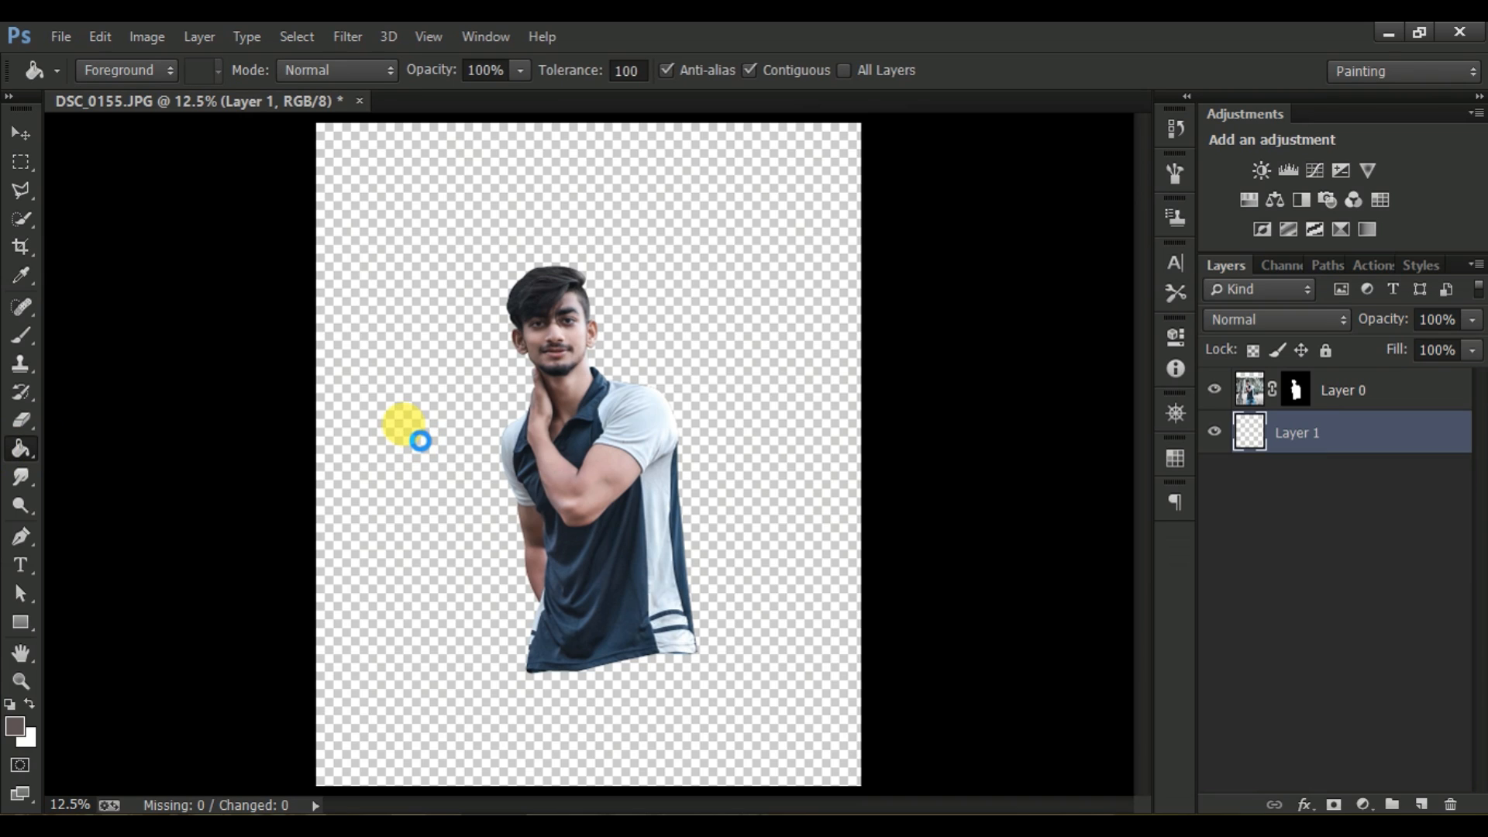
pyautogui.click(419, 440)
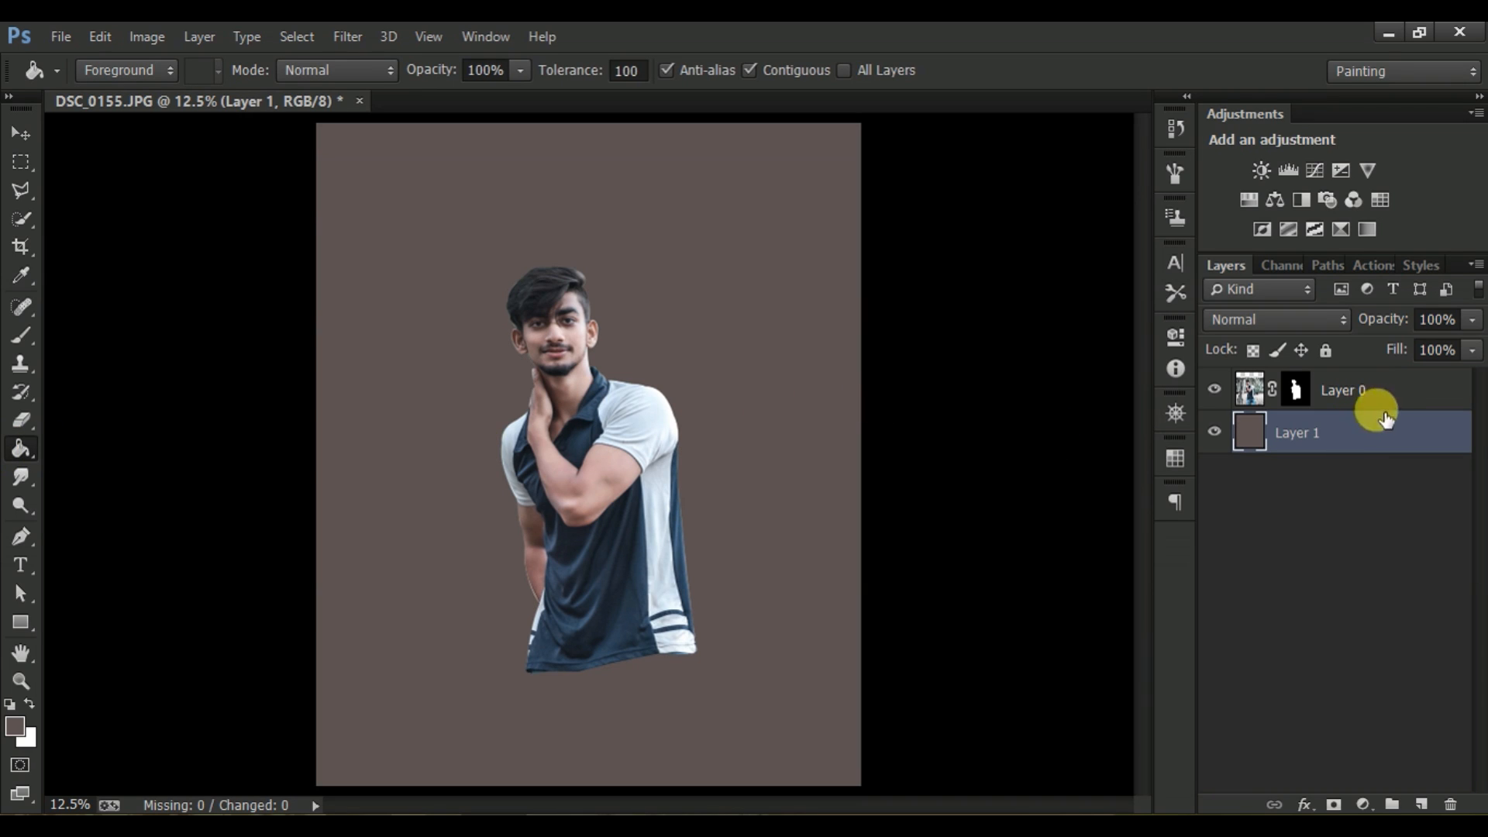
# Step: Add a new layer above the man and place a tall rectangular selection, about 6.8 by 10.5 in, around his body from the forehead down
pyautogui.click(1349, 396)
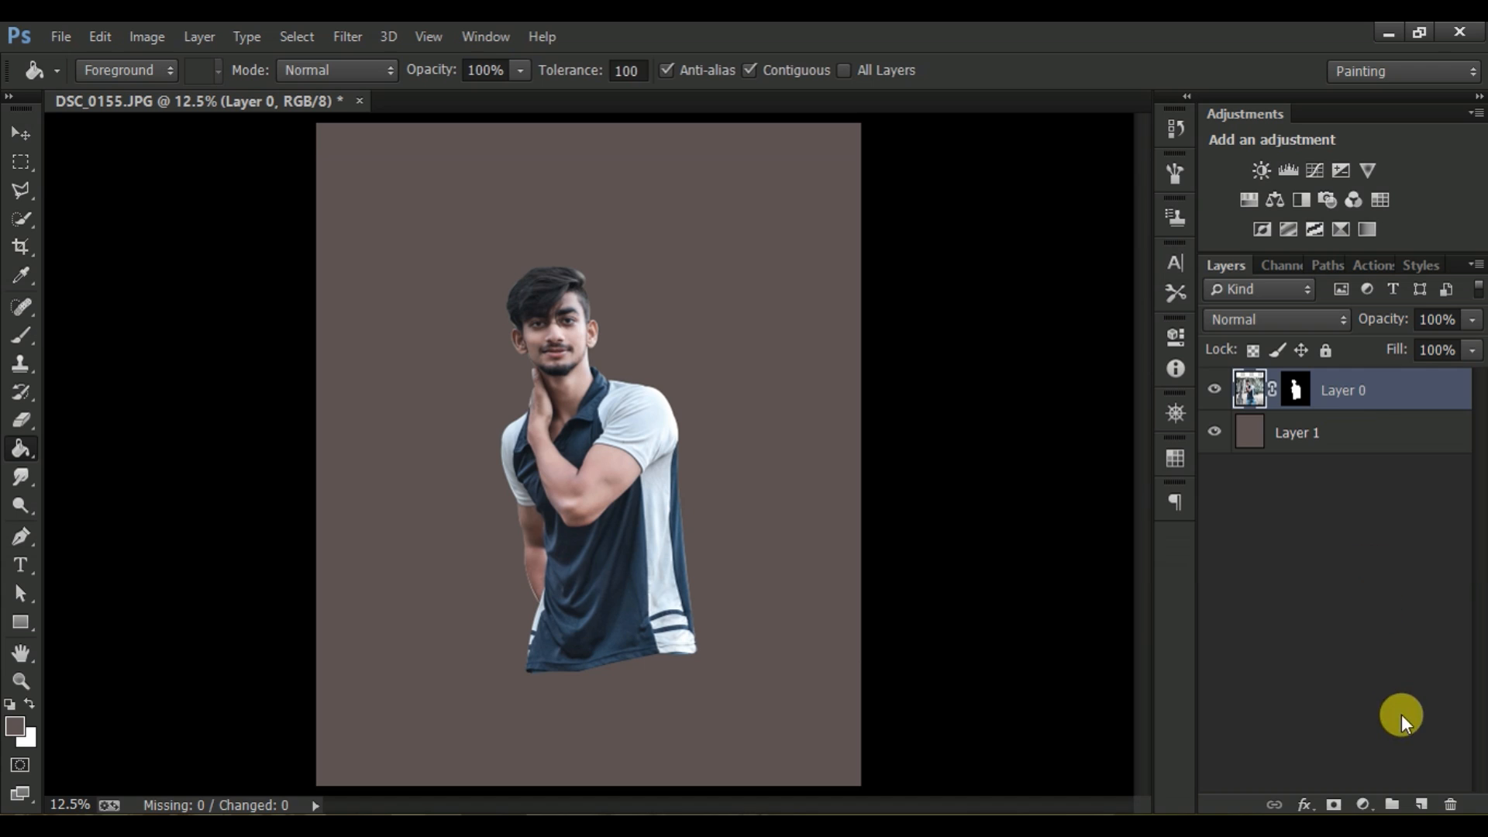
pyautogui.click(1421, 804)
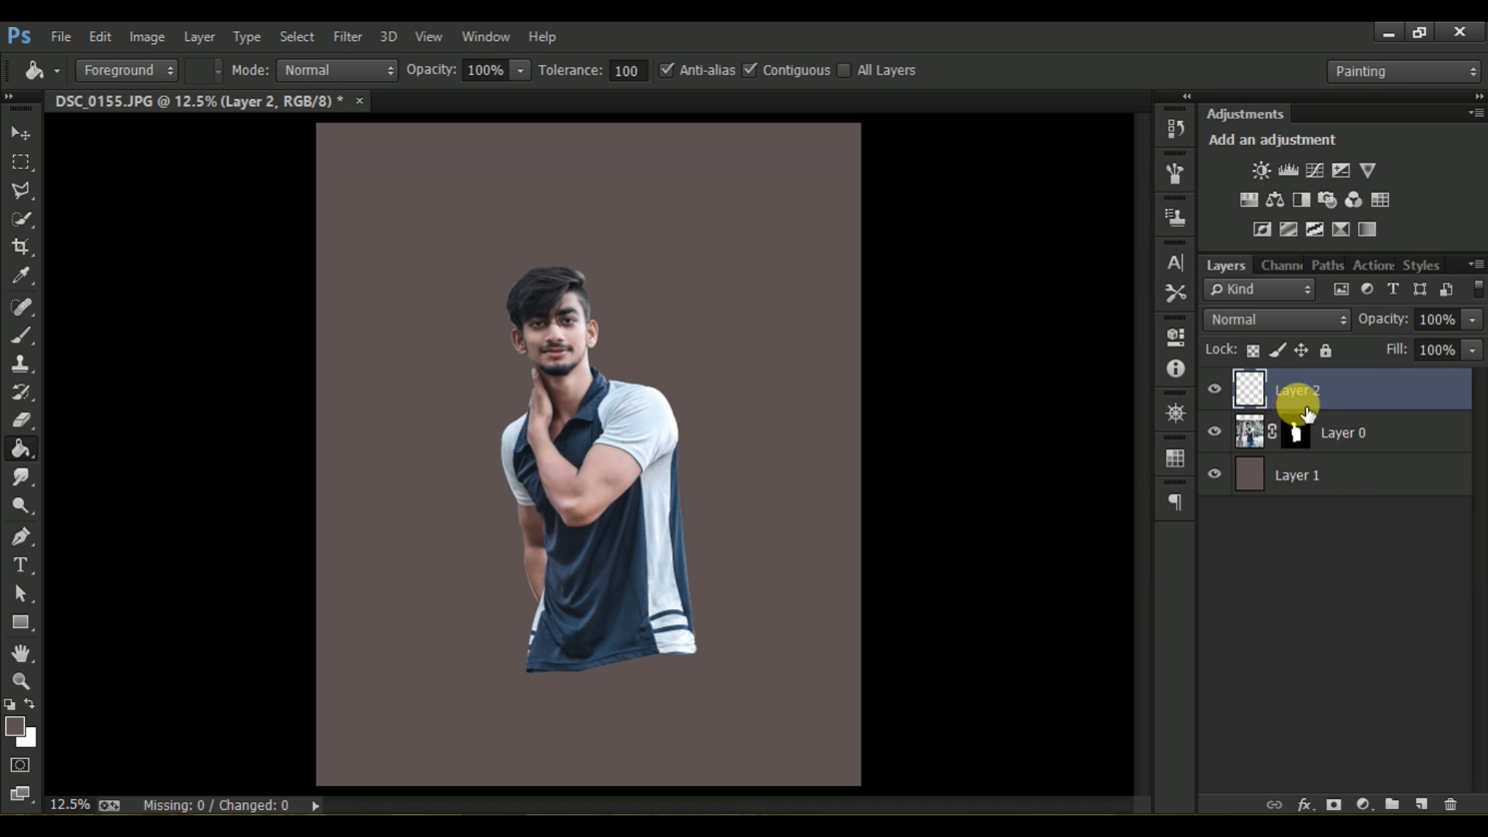
pyautogui.moveTo(1306, 395)
pyautogui.mouseDown()
pyautogui.moveTo(1309, 427)
pyautogui.moveTo(1306, 396)
pyautogui.mouseUp()
pyautogui.click(26, 161)
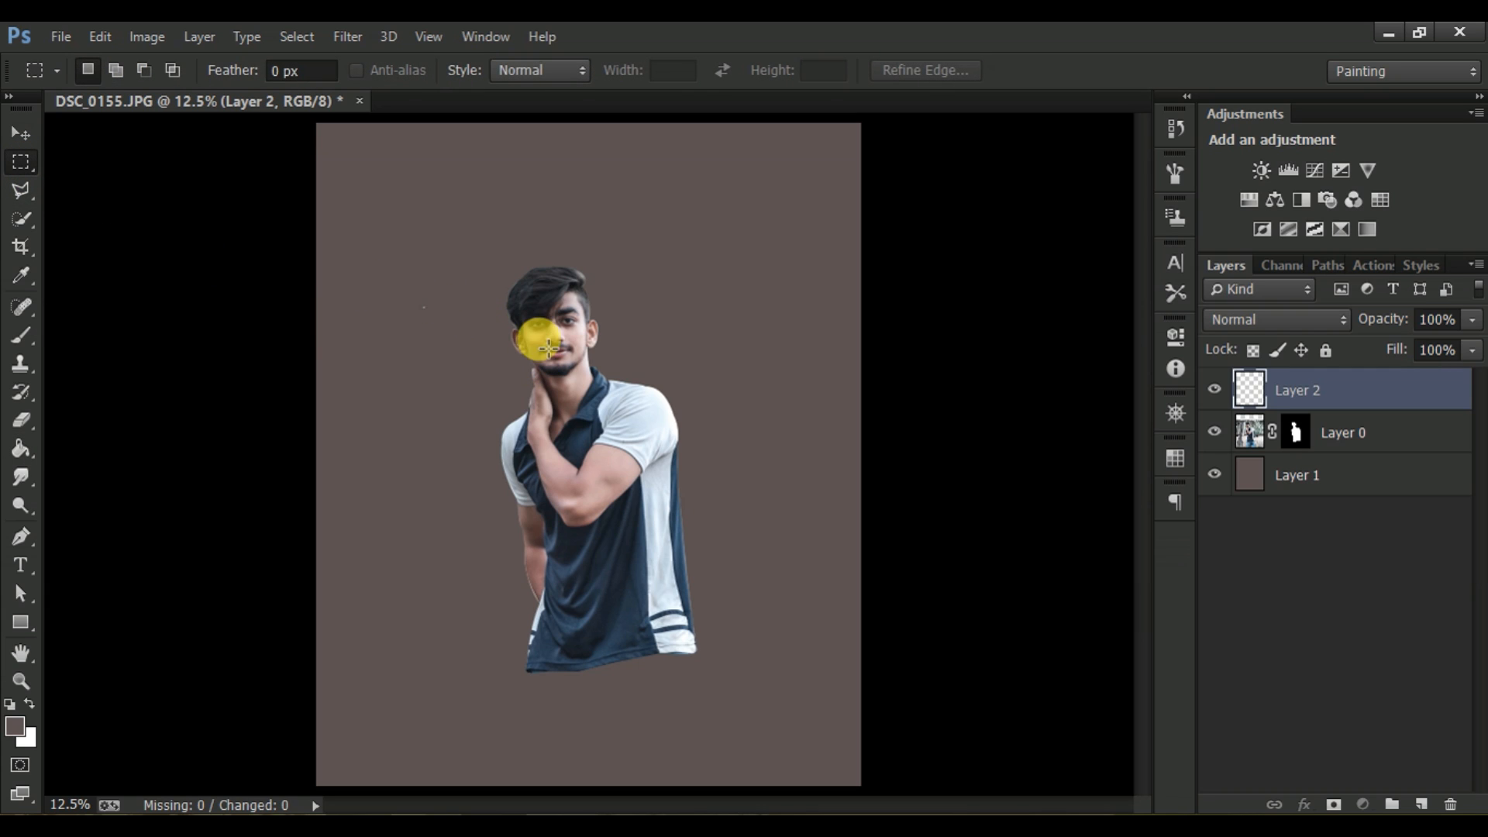
pyautogui.moveTo(680, 535); pyautogui.dragTo(698, 735)
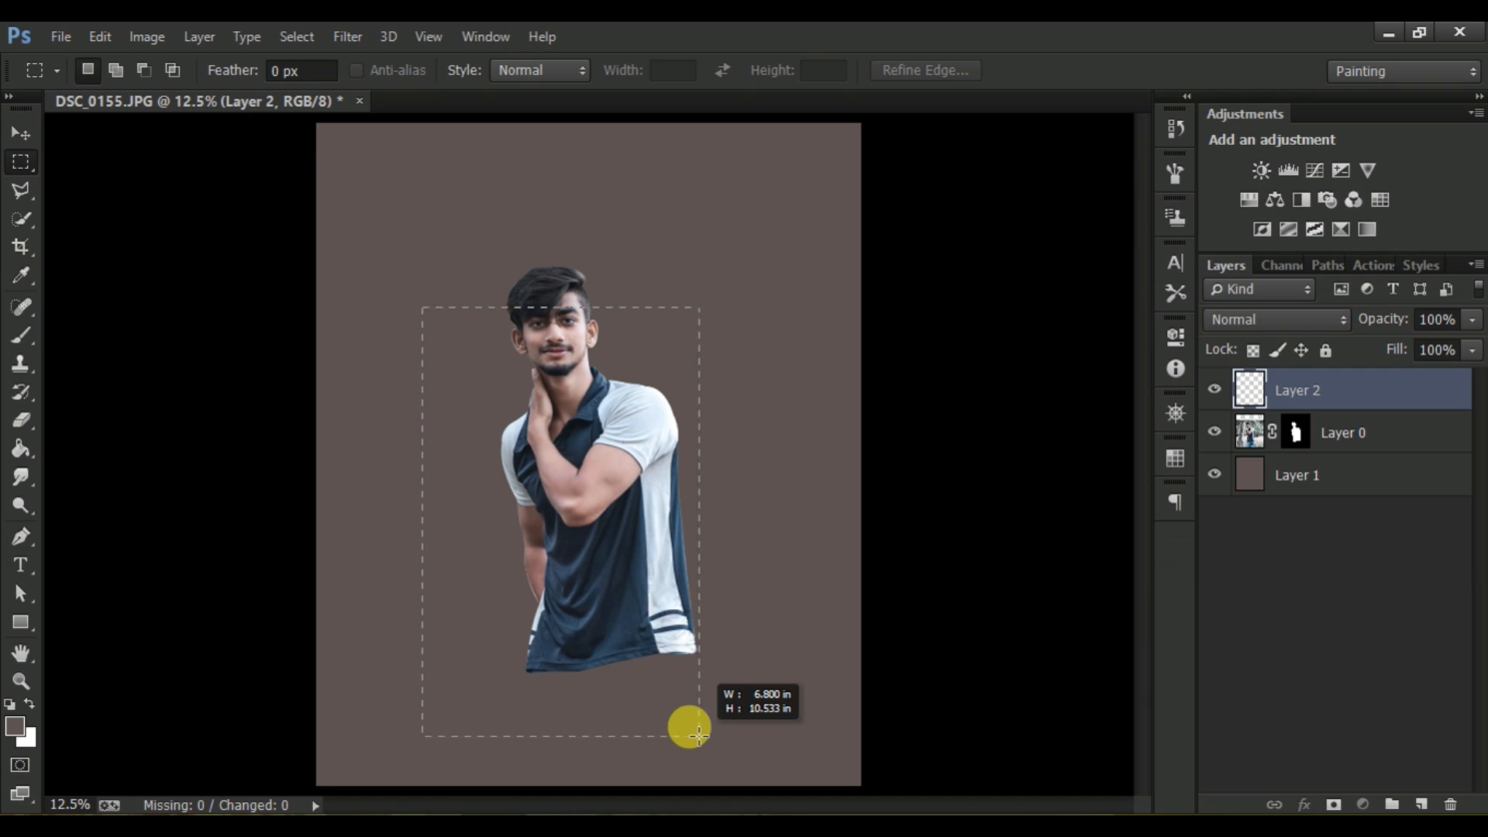
pyautogui.moveTo(698, 735); pyautogui.dragTo(699, 735)
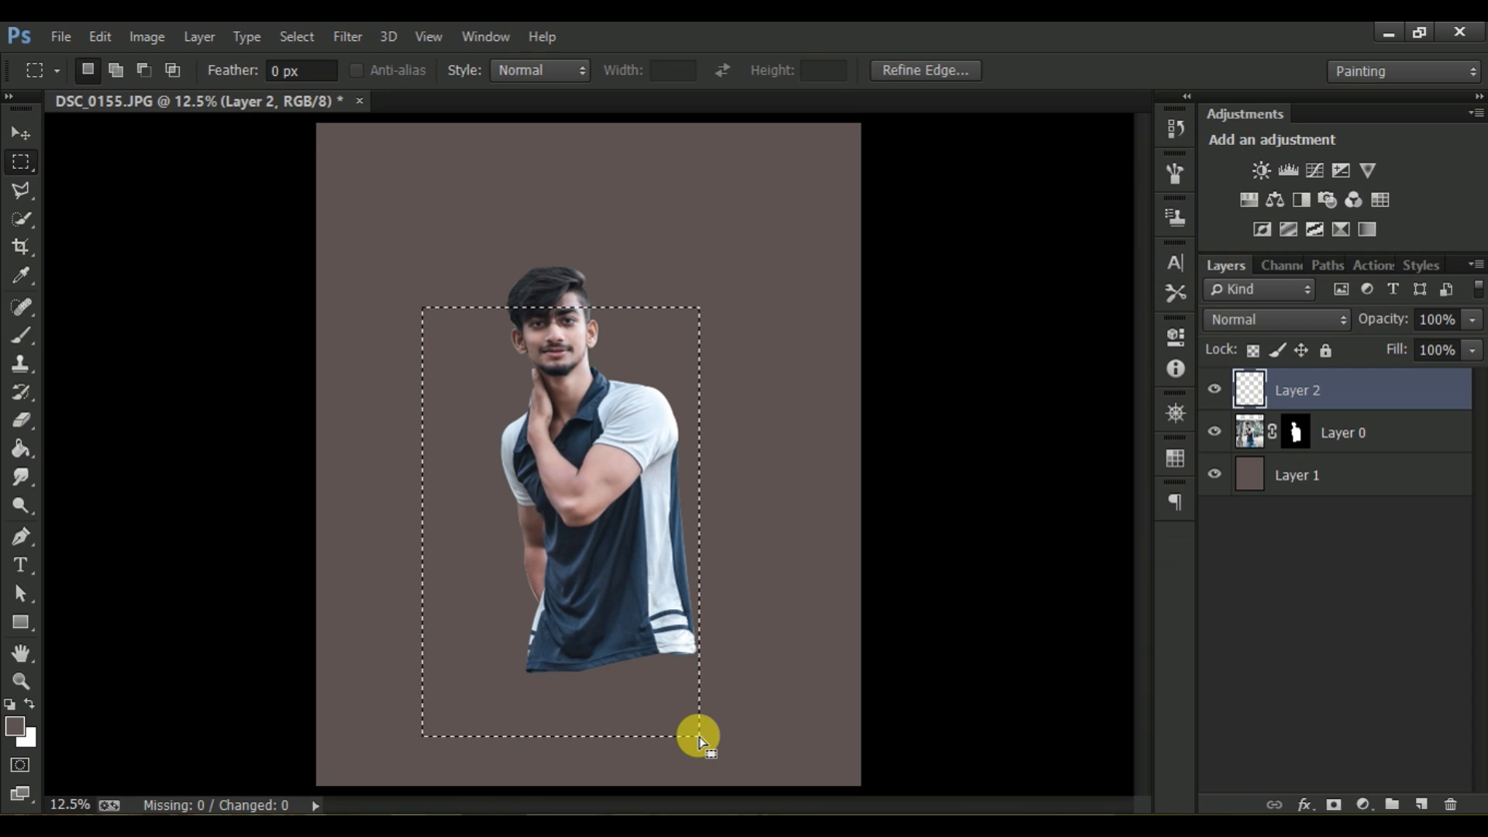
pyautogui.moveTo(669, 695); pyautogui.dragTo(668, 703)
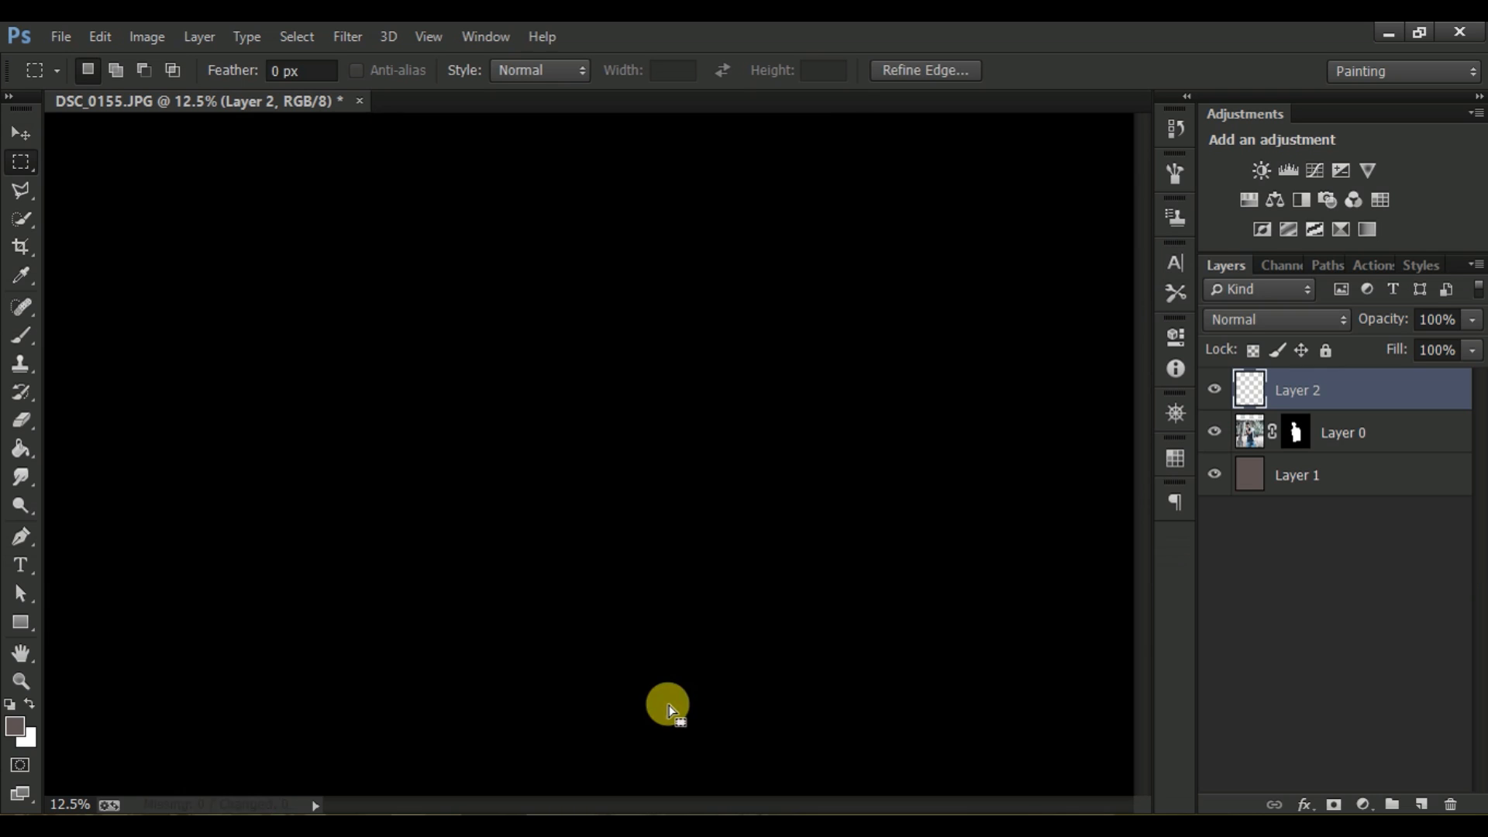
# Step: Fill the rectangular selection with white and place its layer directly beneath the man's layer
pyautogui.click(27, 705)
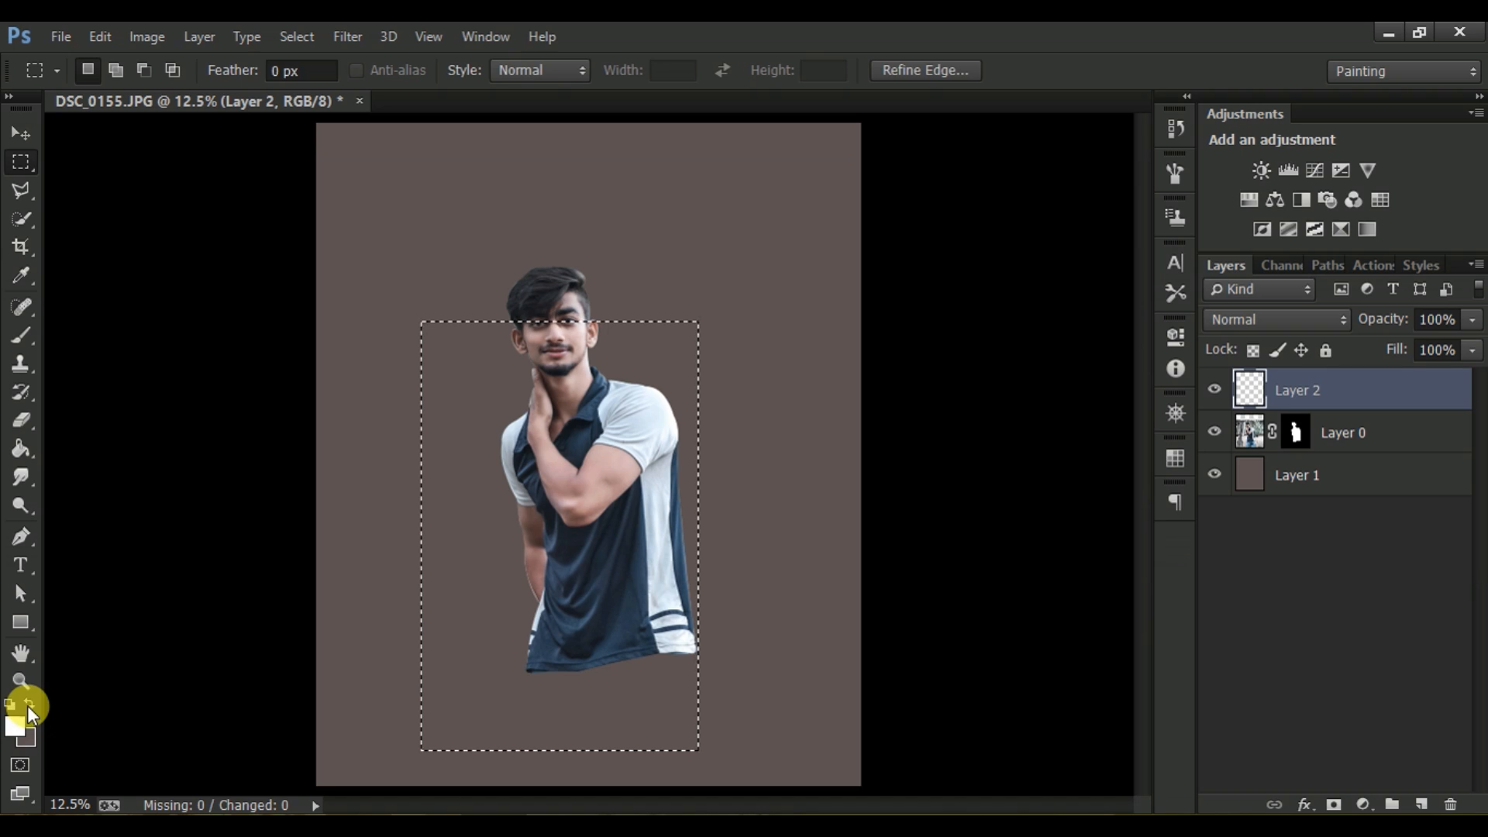
pyautogui.click(21, 449)
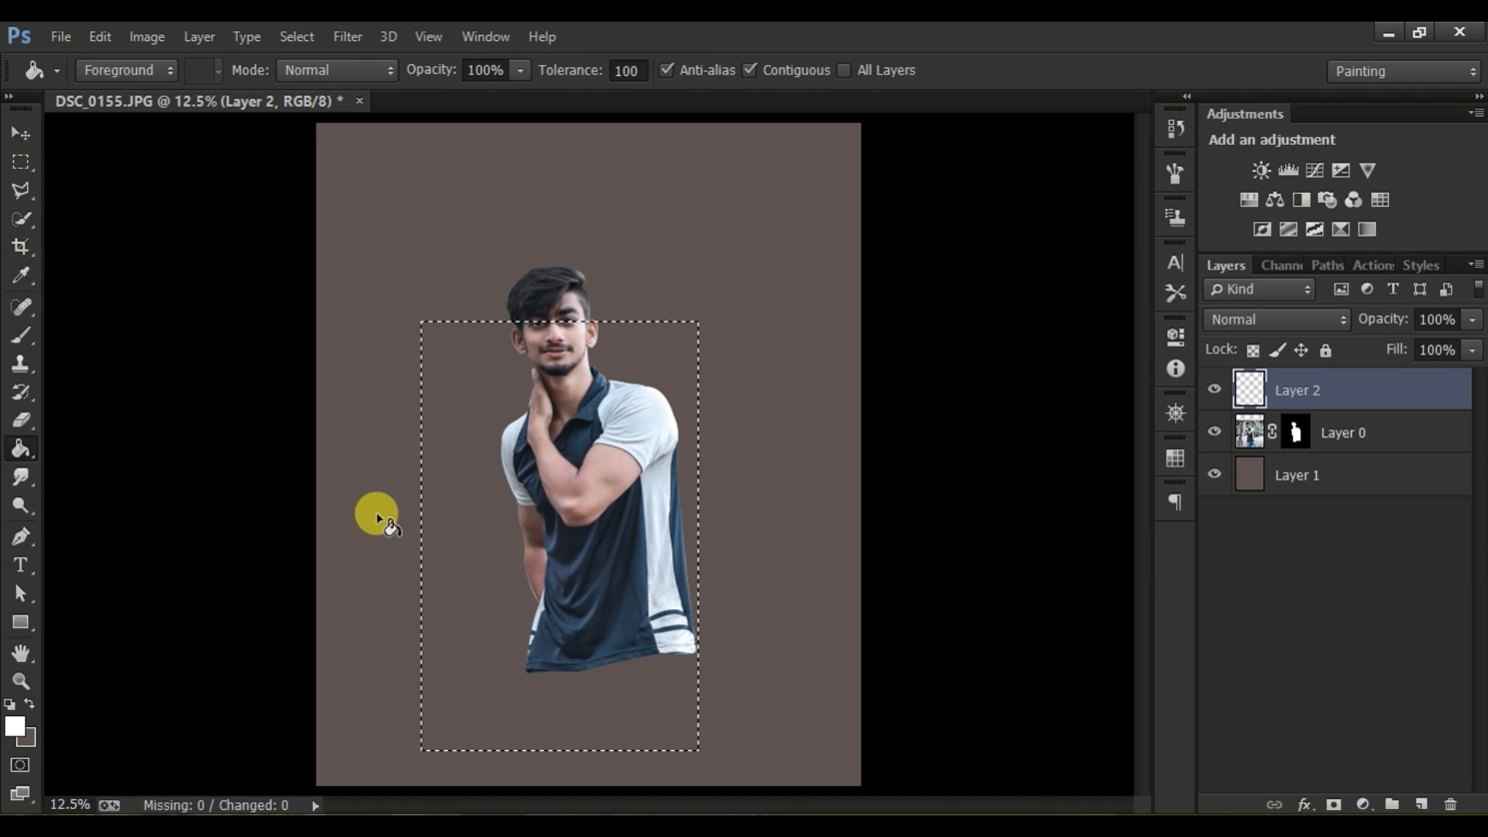
pyautogui.click(512, 496)
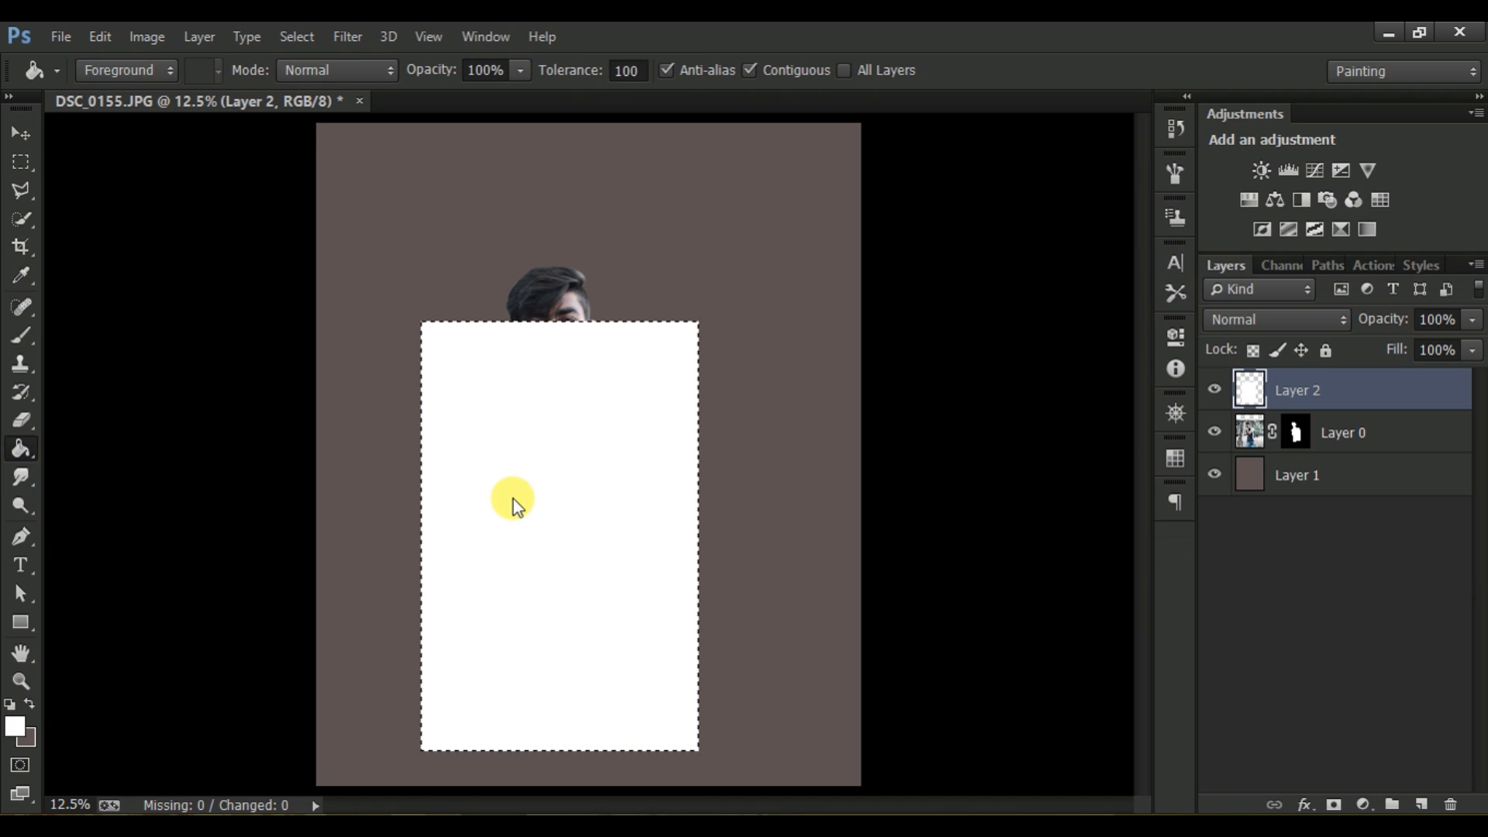
pyautogui.moveTo(1313, 402); pyautogui.dragTo(1302, 426)
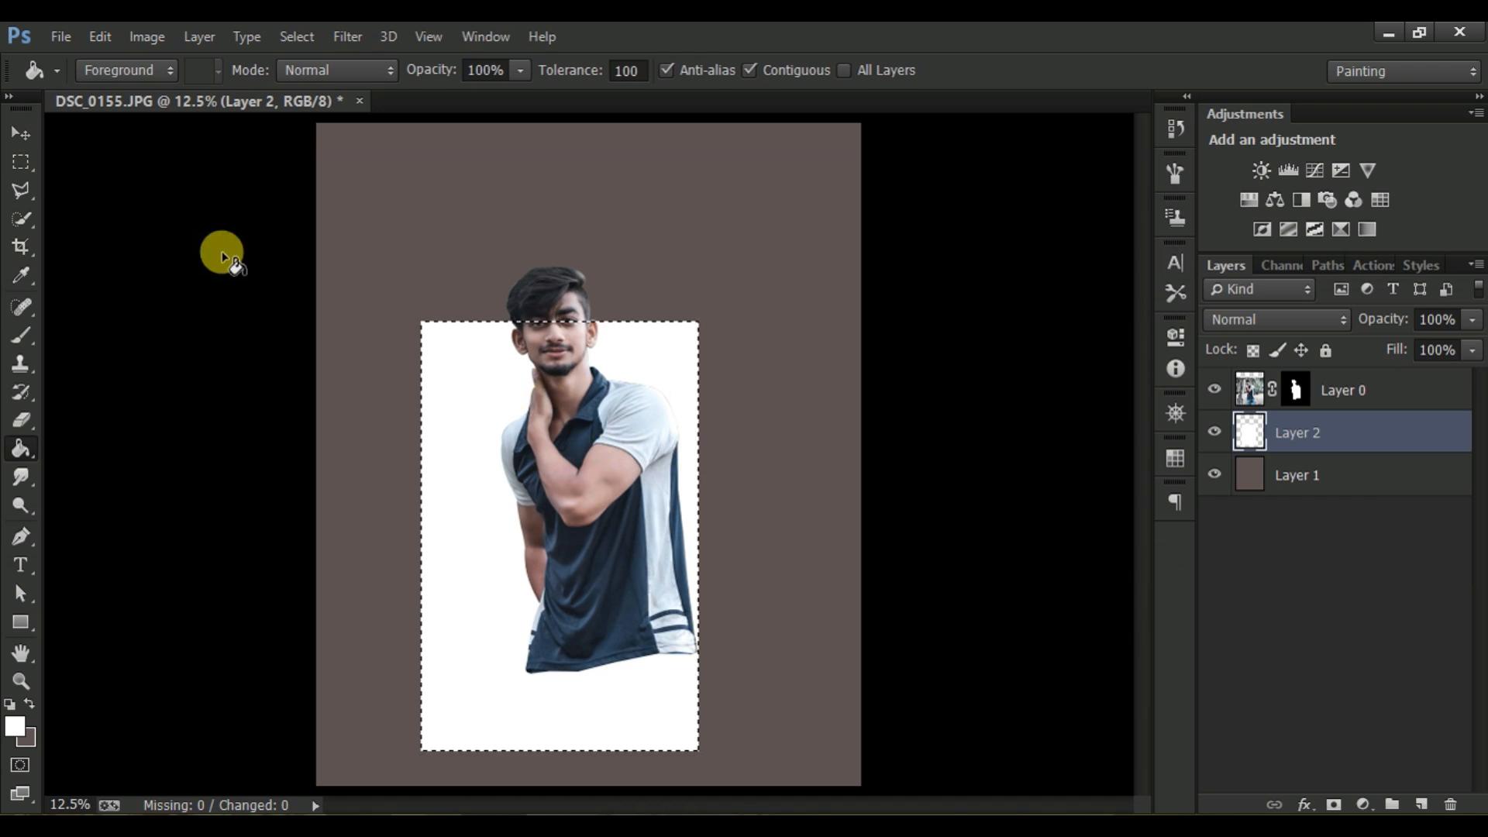
# Step: Draw a rectangular selection inside the white rectangle, leaving a thin border at its top and sides and a wide band below
pyautogui.click(24, 159)
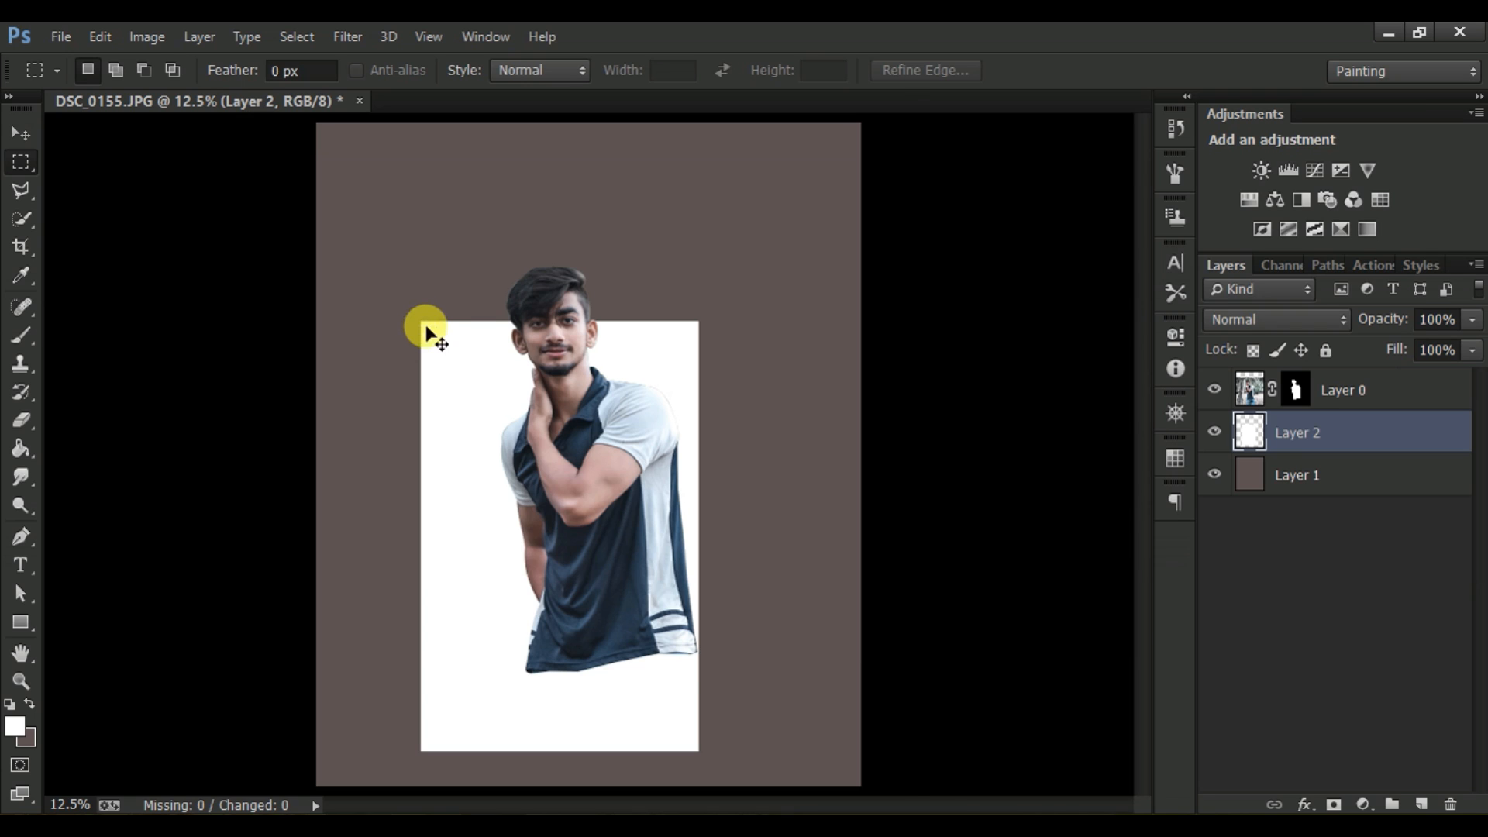
pyautogui.hotkey('ctrl', '+')
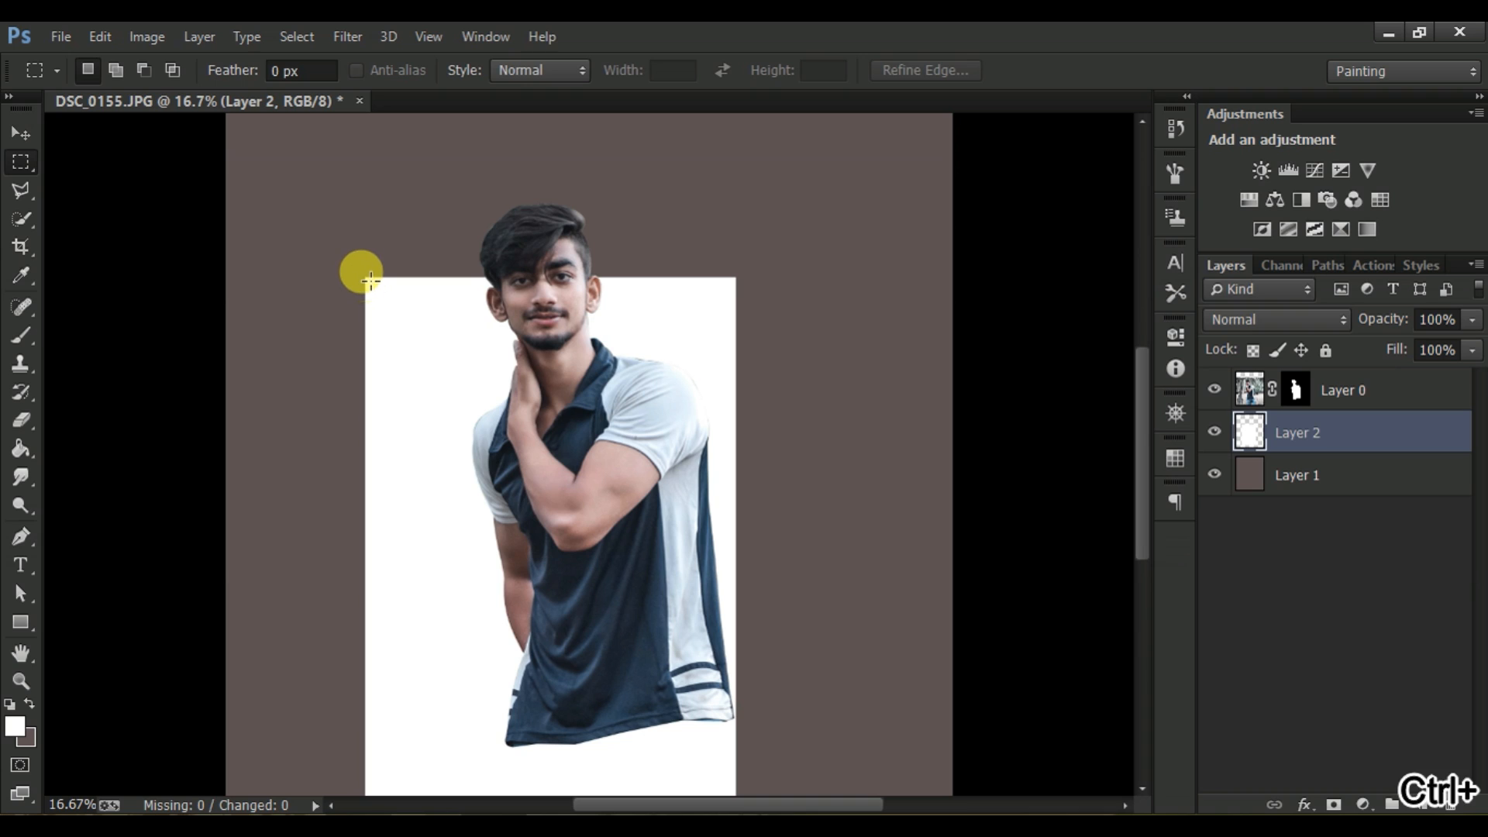
pyautogui.moveTo(373, 283); pyautogui.dragTo(728, 711)
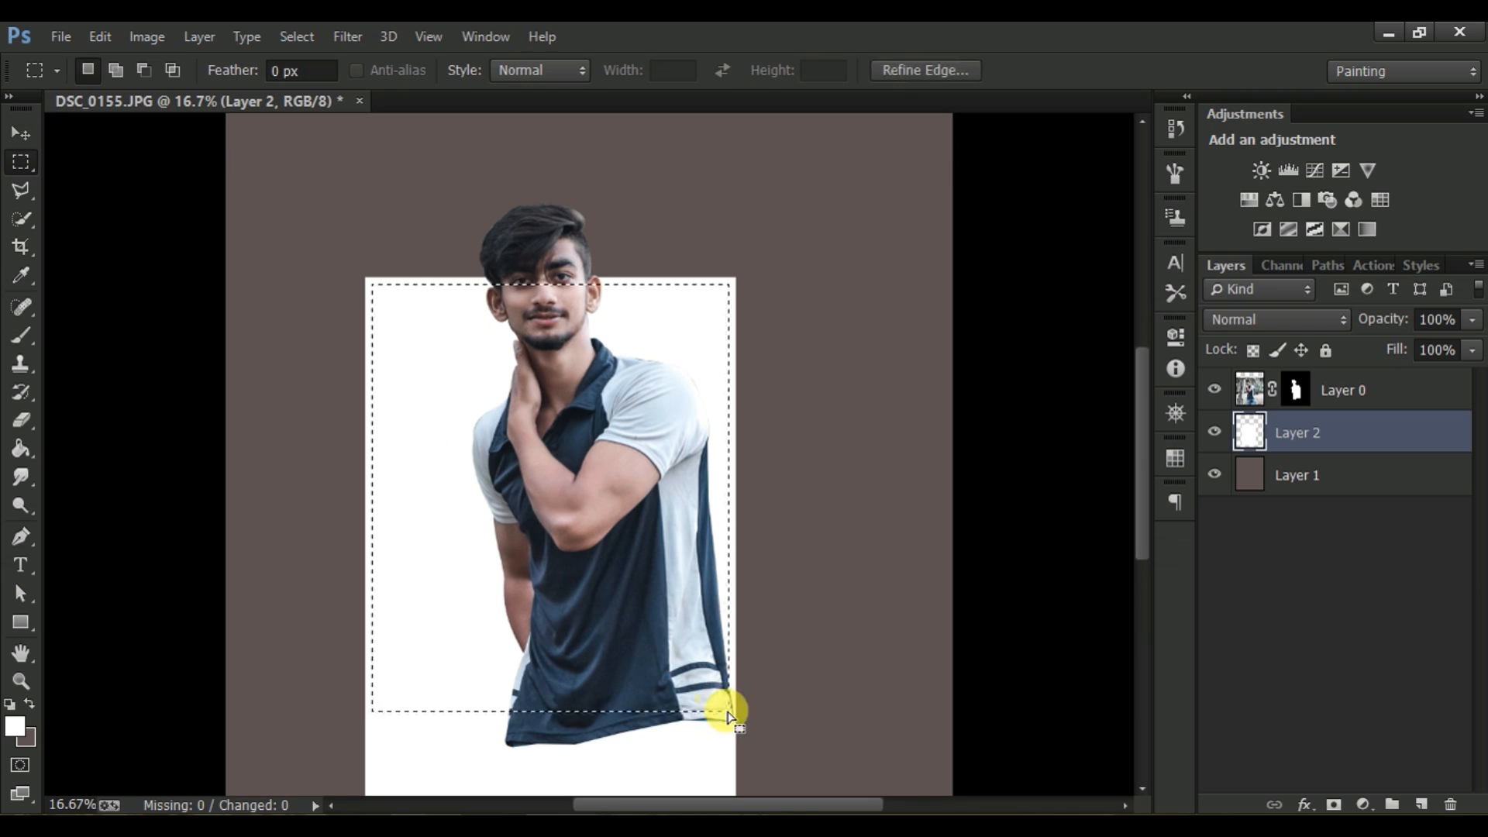
pyautogui.hotkey('ctrl', '-')
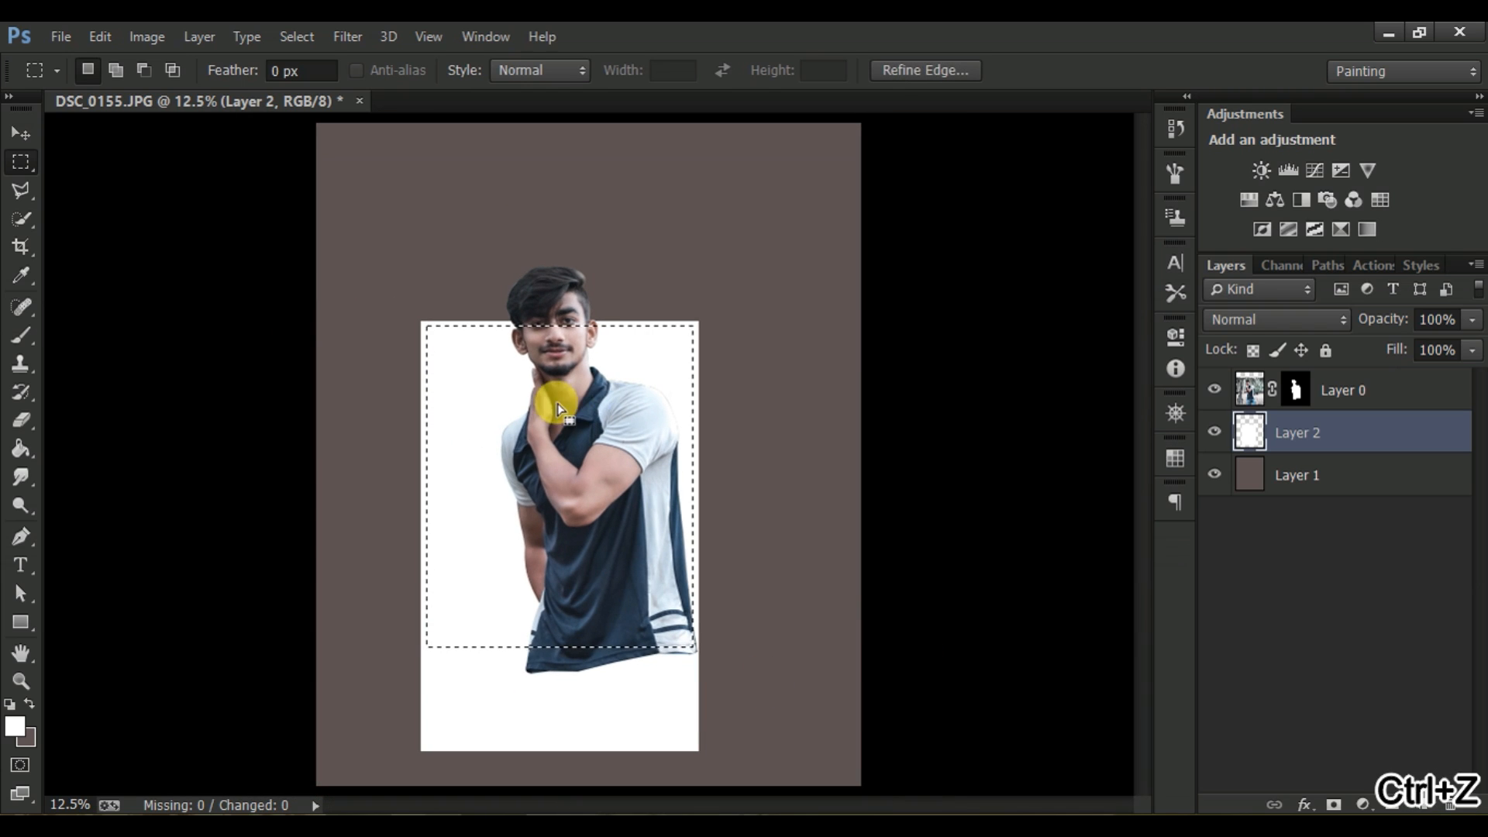
# Step: Erase the white inside the selection with a 900 px eraser, leaving an instant-photo style frame
pyautogui.click(23, 422)
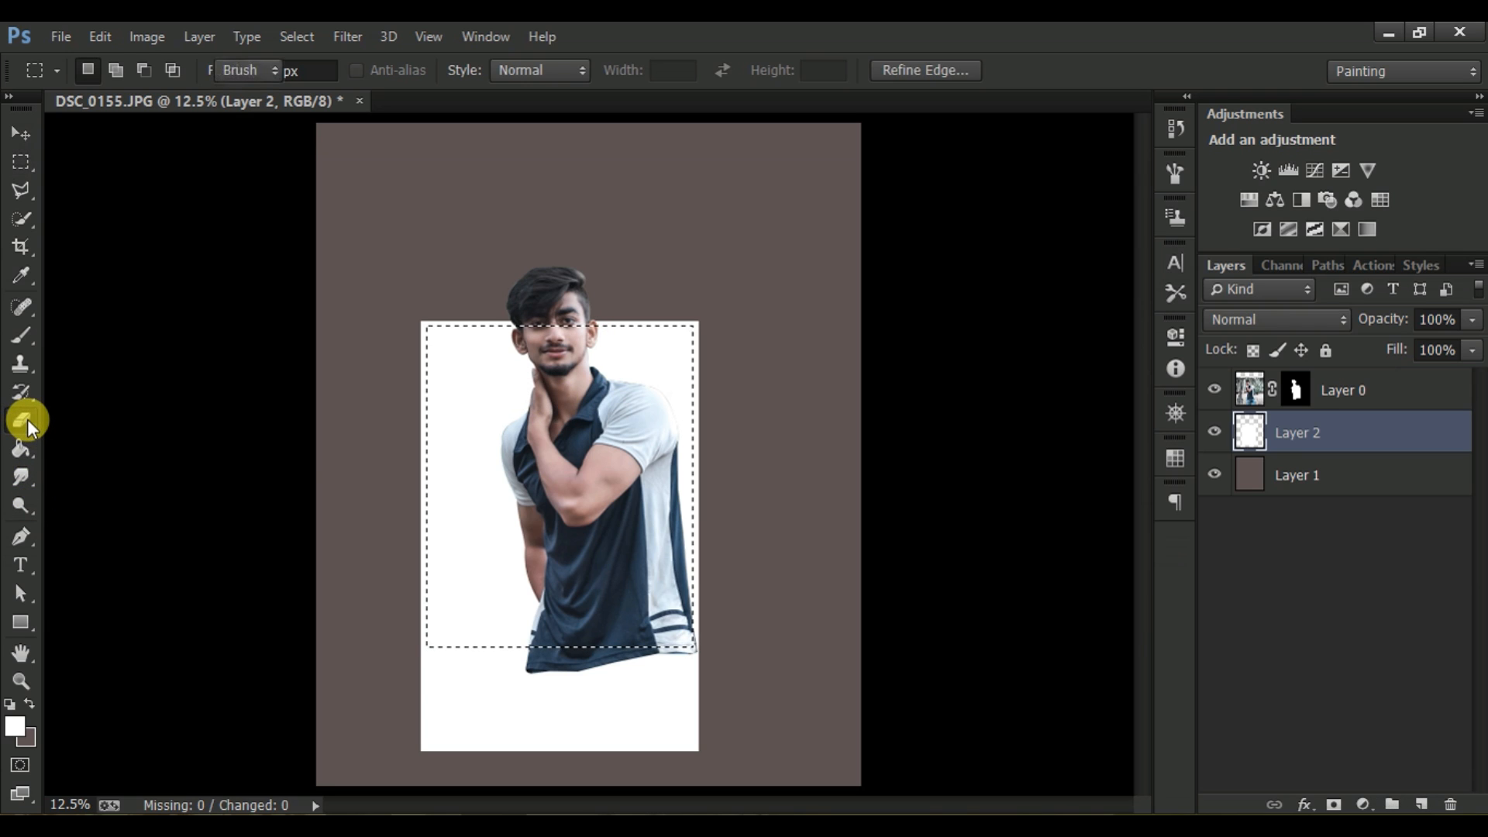
pyautogui.press(']')
pyautogui.press(']')
pyautogui.press(']')
pyautogui.press(']')
pyautogui.press(']')
pyautogui.press(']')
pyautogui.press(']')
pyautogui.press(']')
pyautogui.press(']')
pyautogui.press(']')
pyautogui.press(']')
pyautogui.press(']')
pyautogui.press(']')
pyautogui.press(']')
pyautogui.press(']')
pyautogui.press(']')
pyautogui.press(']')
pyautogui.press(']')
pyautogui.moveTo(456, 346)
pyautogui.mouseDown()
pyautogui.moveTo(501, 322)
pyautogui.moveTo(654, 336)
pyautogui.moveTo(631, 370)
pyautogui.moveTo(638, 395)
pyautogui.moveTo(407, 406)
pyautogui.moveTo(370, 437)
pyautogui.moveTo(382, 563)
pyautogui.moveTo(495, 617)
pyautogui.moveTo(661, 492)
pyautogui.moveTo(645, 429)
pyautogui.moveTo(482, 482)
pyautogui.moveTo(444, 457)
pyautogui.moveTo(412, 471)
pyautogui.moveTo(430, 584)
pyautogui.moveTo(606, 529)
pyautogui.moveTo(480, 450)
pyautogui.moveTo(265, 390)
pyautogui.mouseUp()
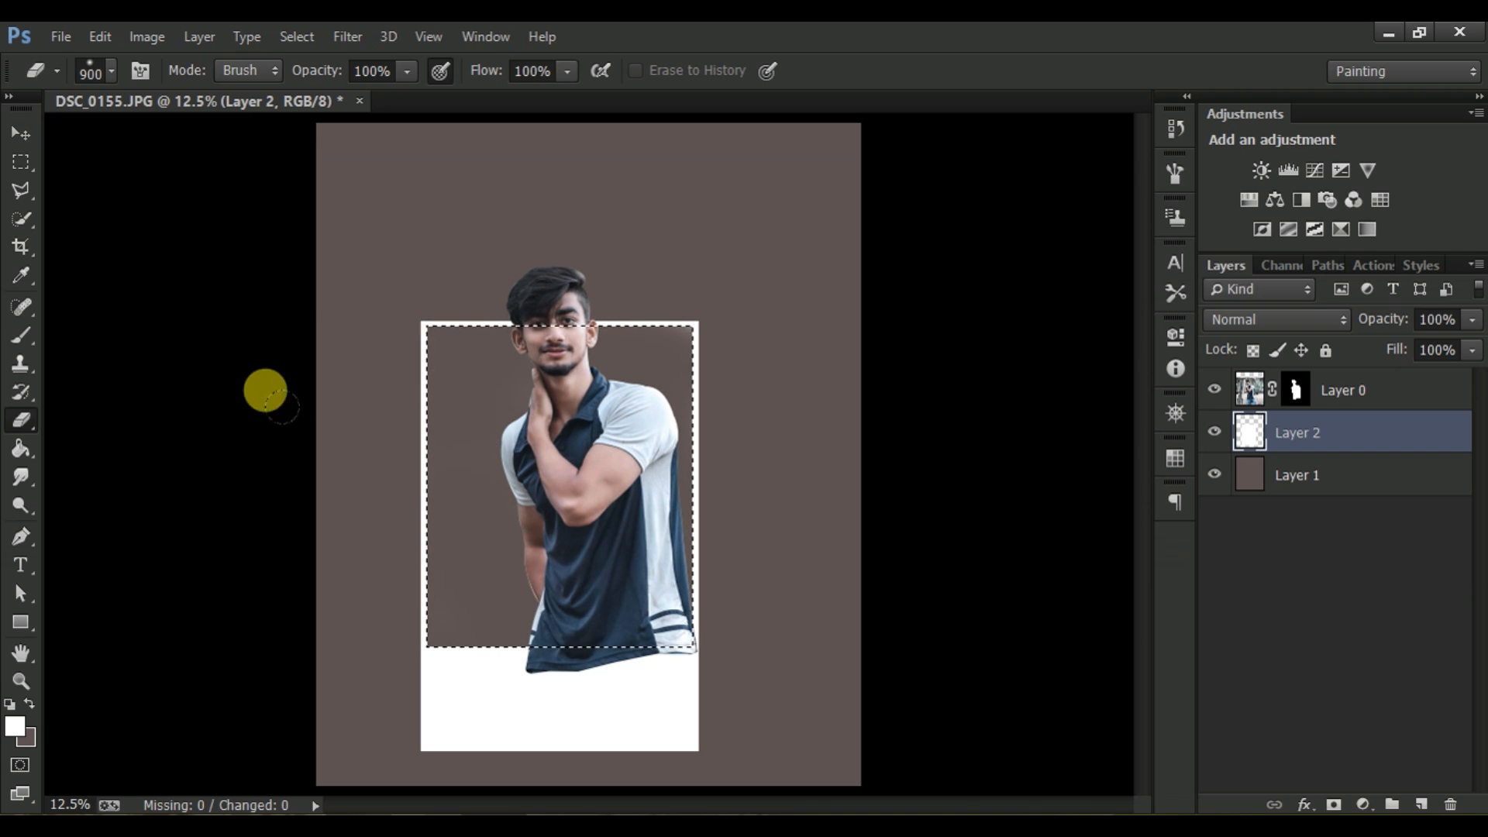
# Step: Deselect, move the white frame layer above the man's layer, and lower its opacity to 43%
pyautogui.click(29, 166)
pyautogui.click(403, 245)
pyautogui.moveTo(1361, 421); pyautogui.dragTo(1371, 387)
pyautogui.moveTo(1361, 315); pyautogui.dragTo(1352, 317)
# Step: Outline the part of the frame's upper bar that crosses the man's face with a polygonal lasso selection
pyautogui.hotkey('ctrl', '+')
pyautogui.hotkey('ctrl', '+')
pyautogui.hotkey('ctrl', '+')
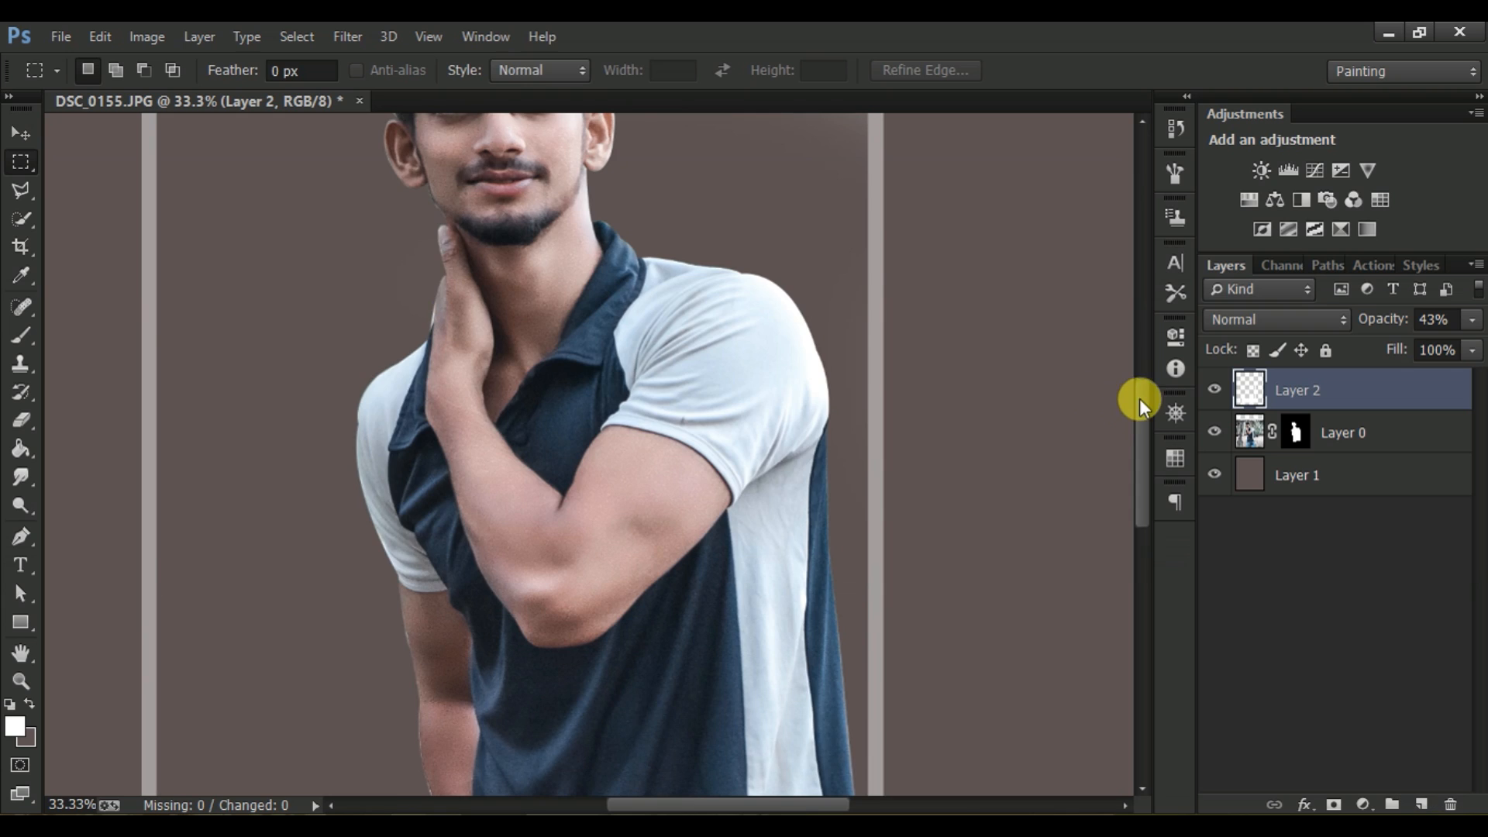
pyautogui.moveTo(1139, 398); pyautogui.dragTo(1139, 364)
pyautogui.hotkey('ctrl', '+')
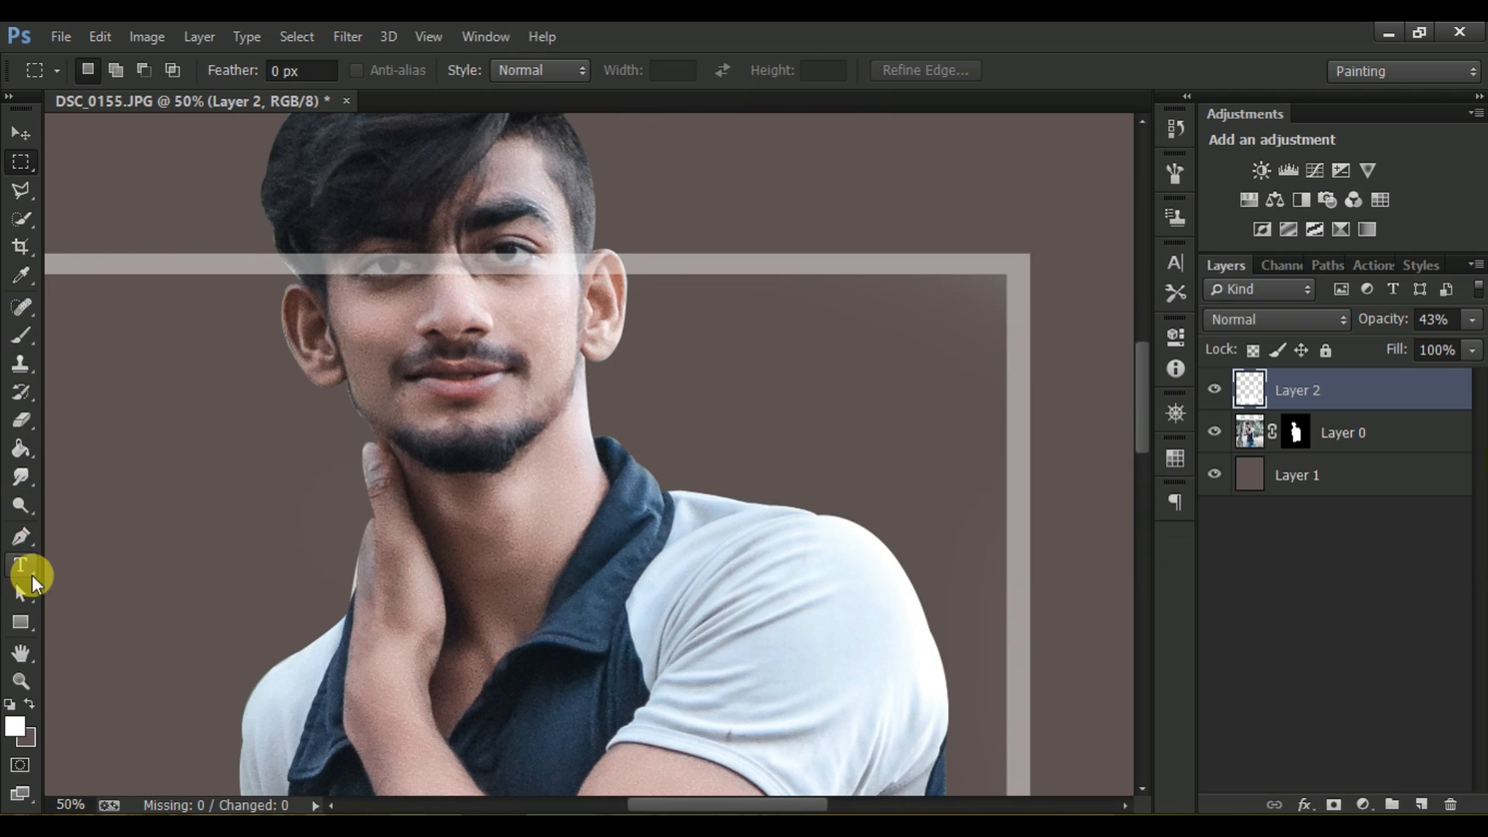
pyautogui.click(26, 190)
pyautogui.click(278, 253)
pyautogui.click(298, 283)
pyautogui.click(453, 305)
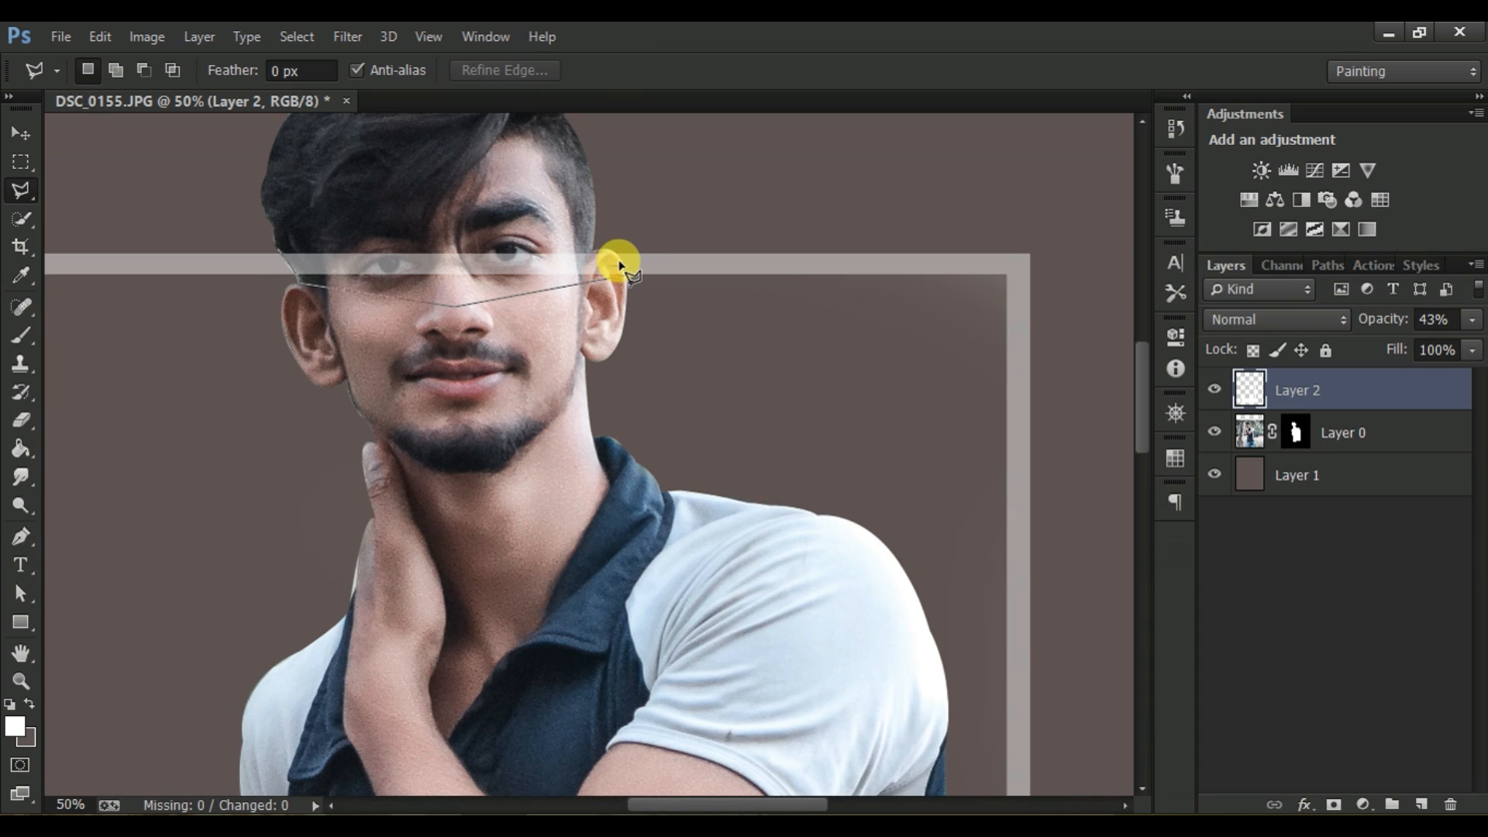
pyautogui.click(624, 275)
pyautogui.click(620, 258)
pyautogui.click(608, 250)
pyautogui.click(361, 224)
pyautogui.click(279, 253)
# Step: Erase the frame bar within the selection over the face, deselect, and restore the frame layer's opacity to 100%
pyautogui.click(30, 421)
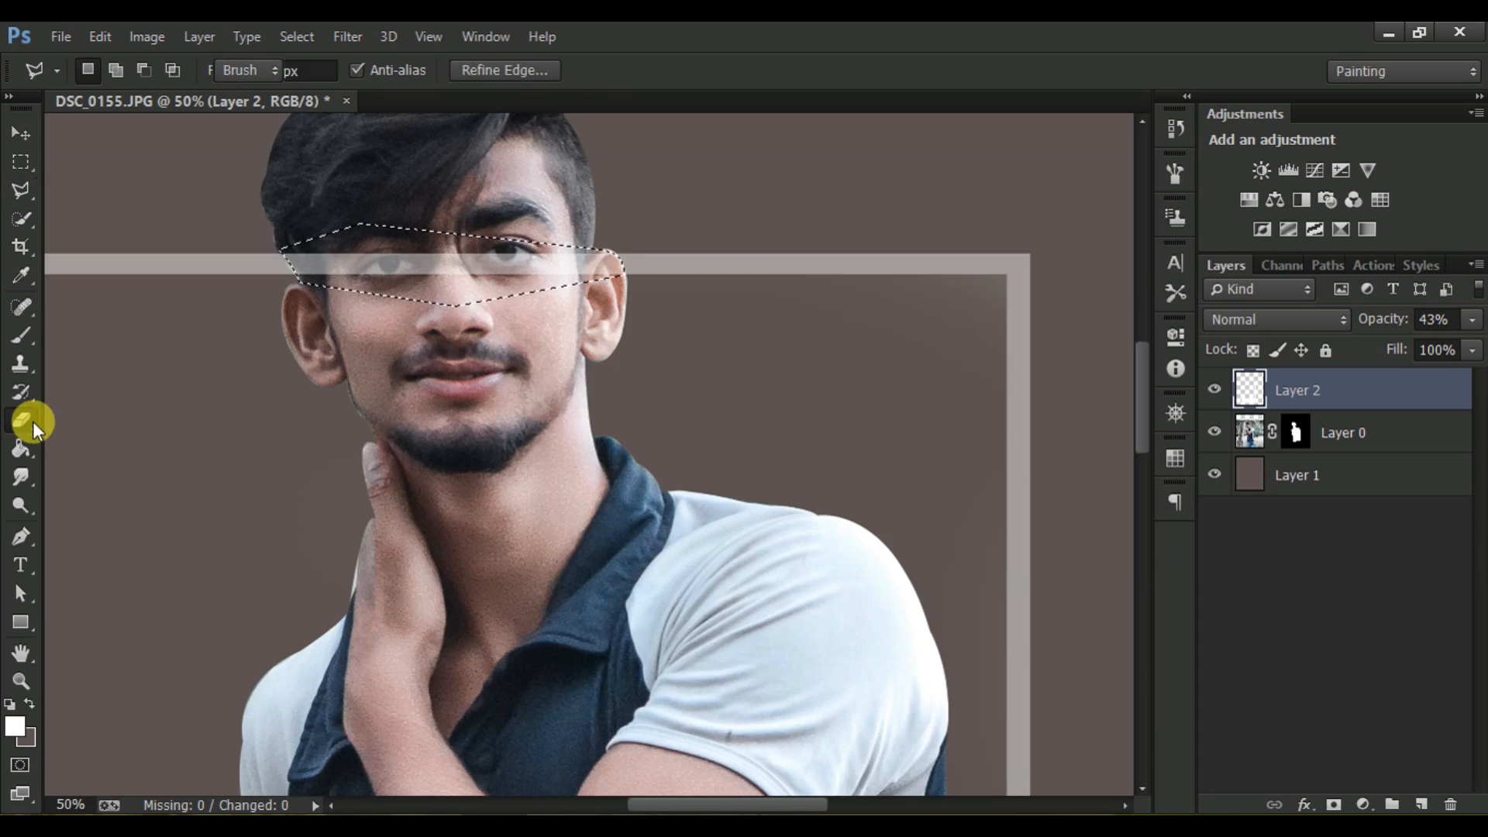
pyautogui.moveTo(260, 149); pyautogui.dragTo(535, 267)
pyautogui.click(22, 162)
pyautogui.click(105, 184)
pyautogui.hotkey('ctrl', '-')
pyautogui.hotkey('ctrl', '-')
pyautogui.hotkey('ctrl', '-')
pyautogui.hotkey('ctrl', '-')
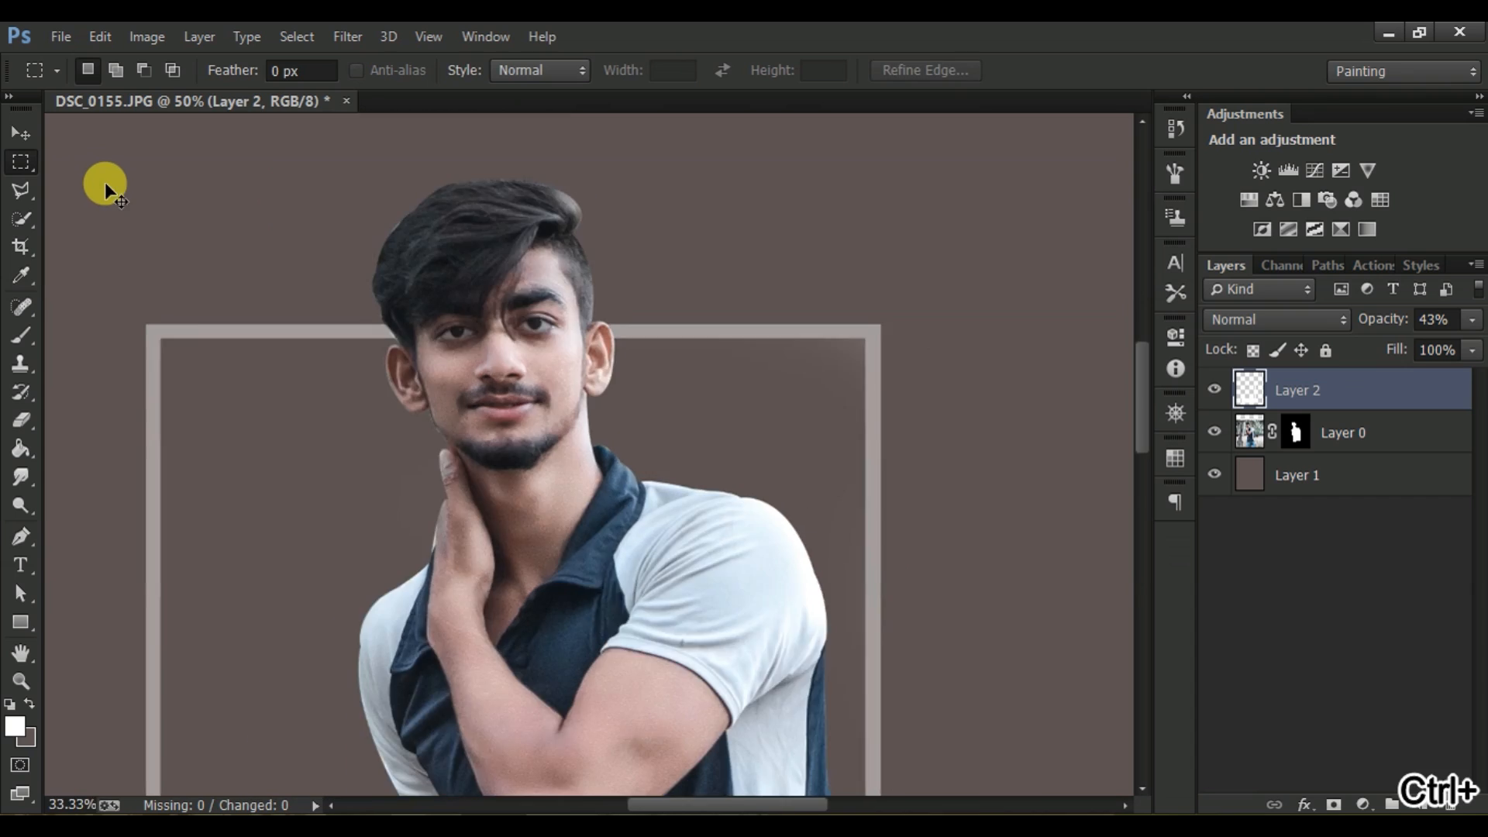
pyautogui.moveTo(1384, 325); pyautogui.dragTo(1460, 327)
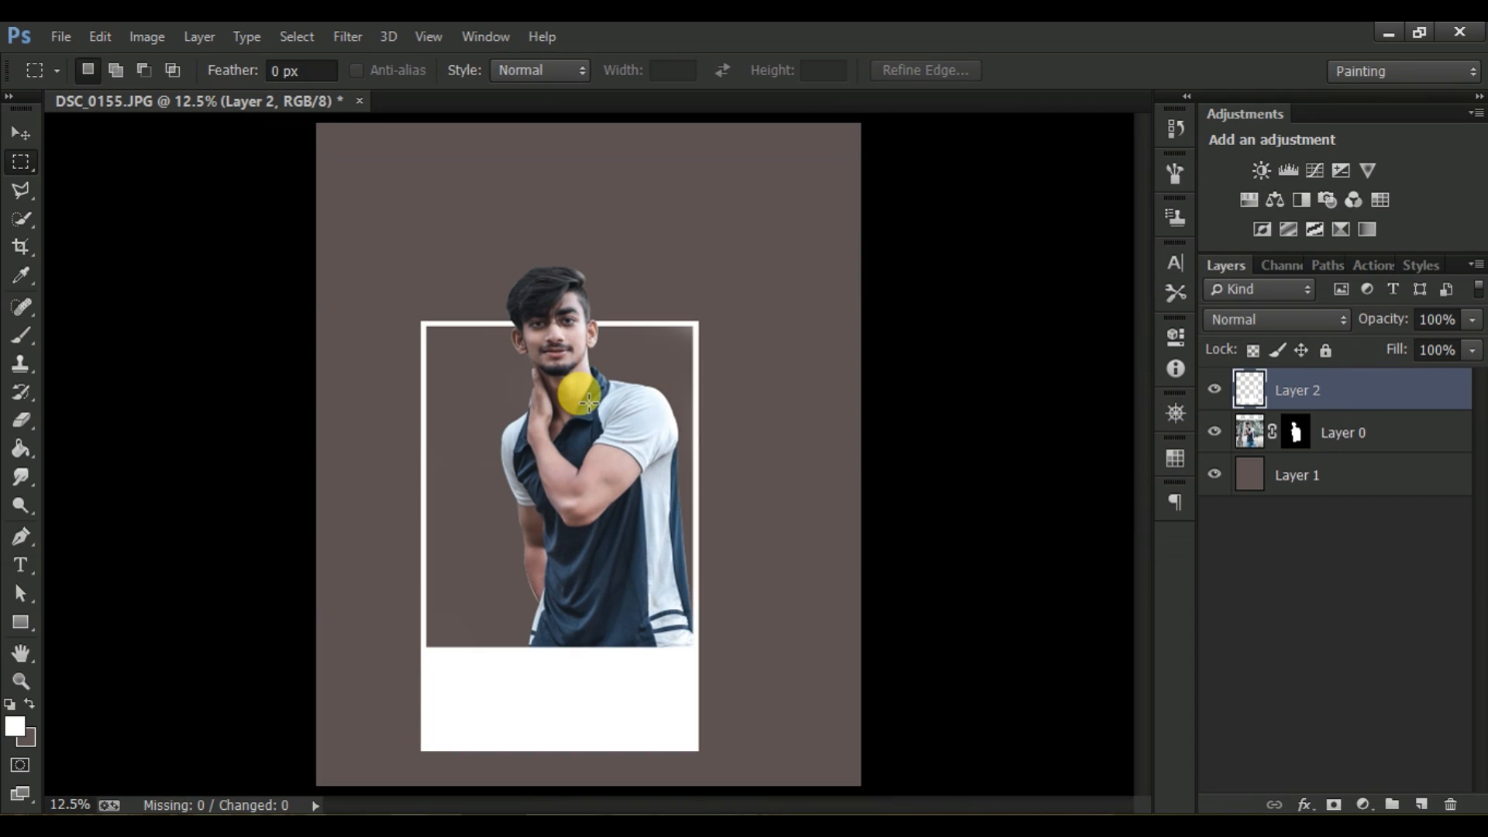
# Step: Select the frame and man layers together and move them up and right to the centre of the canvas
pyautogui.hotkey('ctrl', '-')
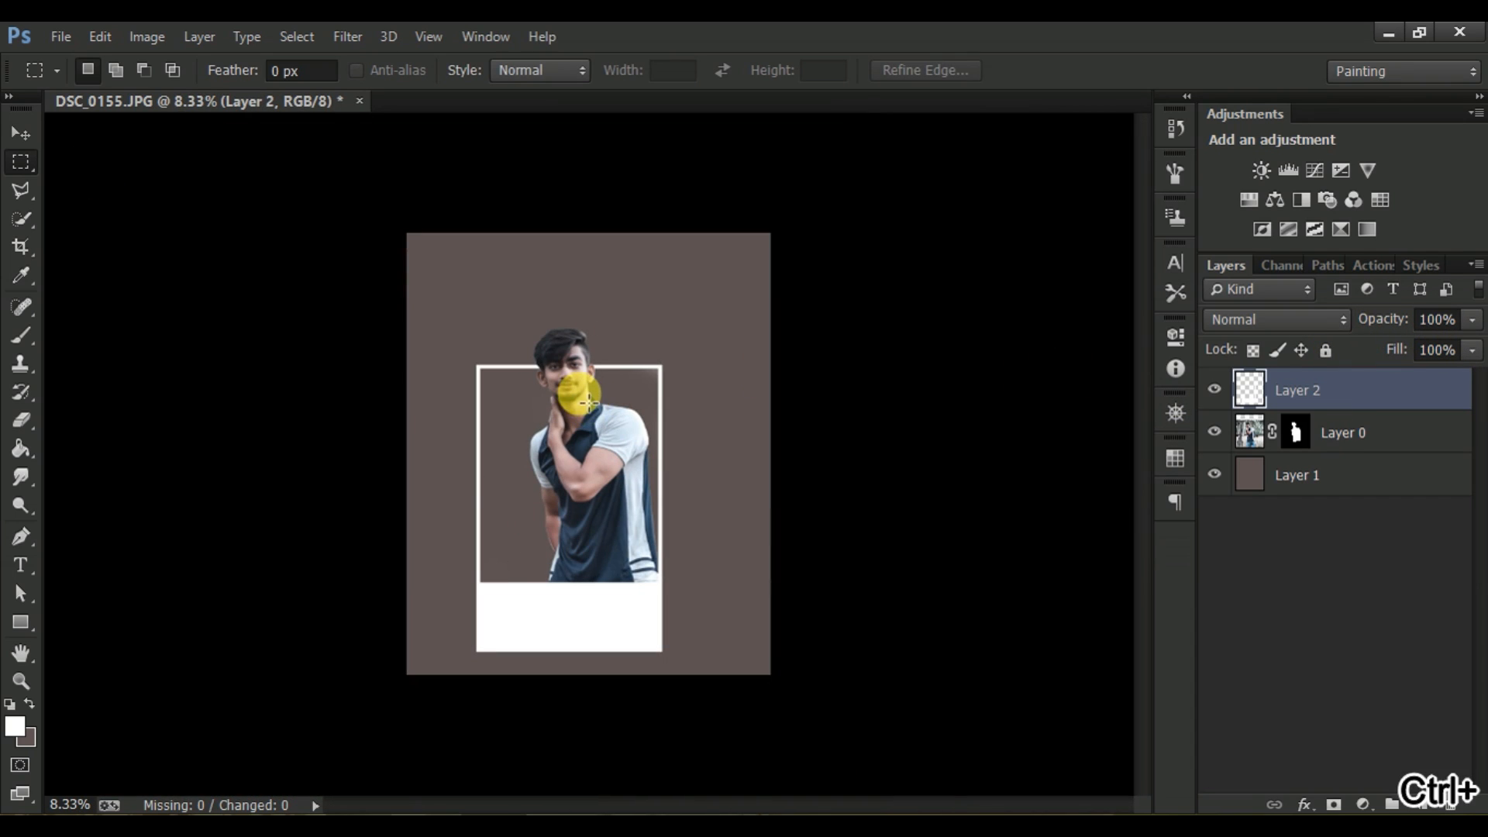
pyautogui.keyDown('ctrl'); pyautogui.click(1315, 448); pyautogui.keyUp('ctrl')
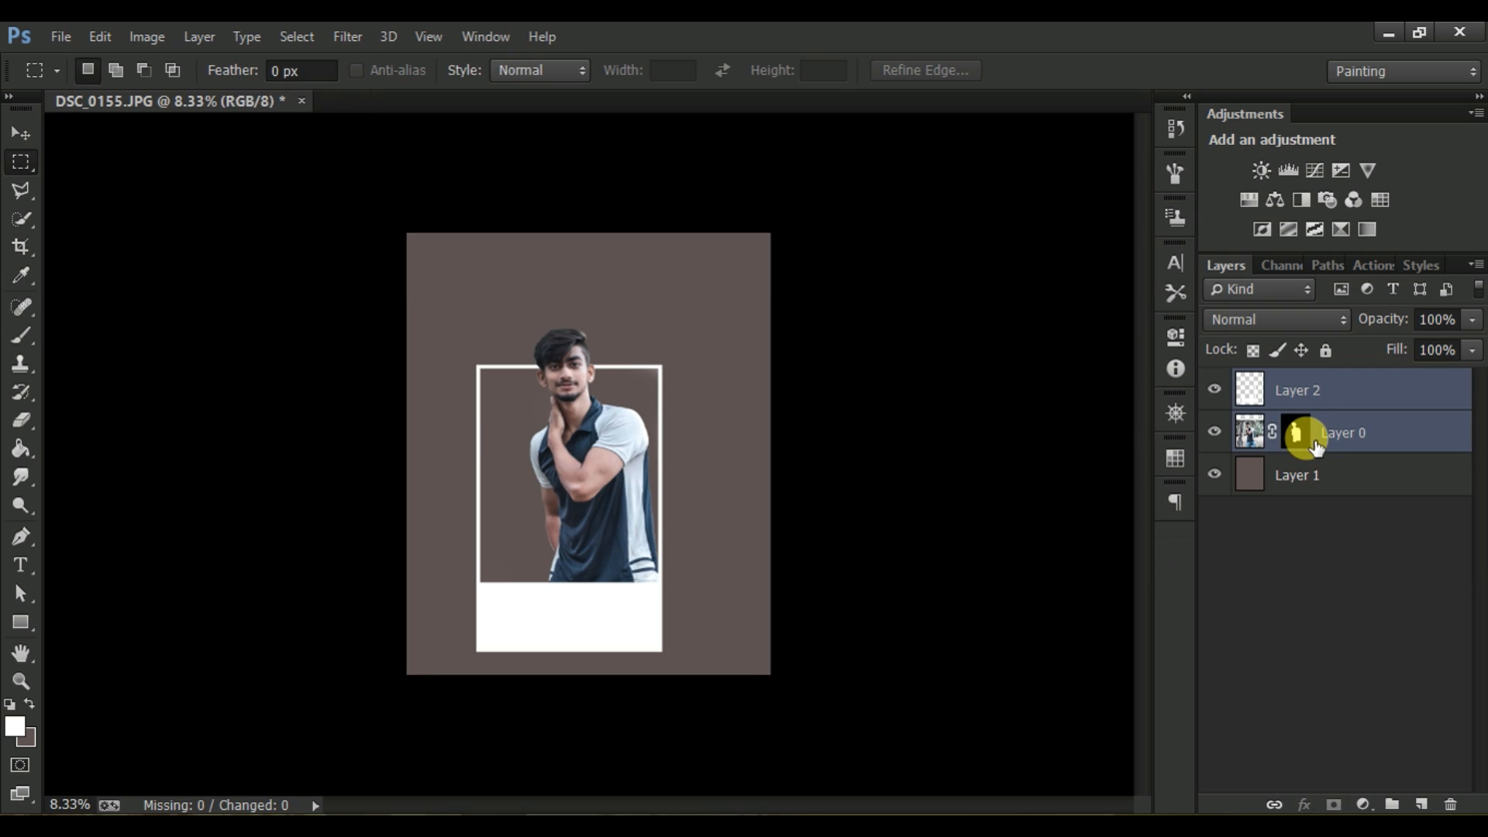
pyautogui.moveTo(671, 434)
pyautogui.mouseDown()
pyautogui.moveTo(677, 411)
pyautogui.moveTo(664, 418)
pyautogui.mouseUp()
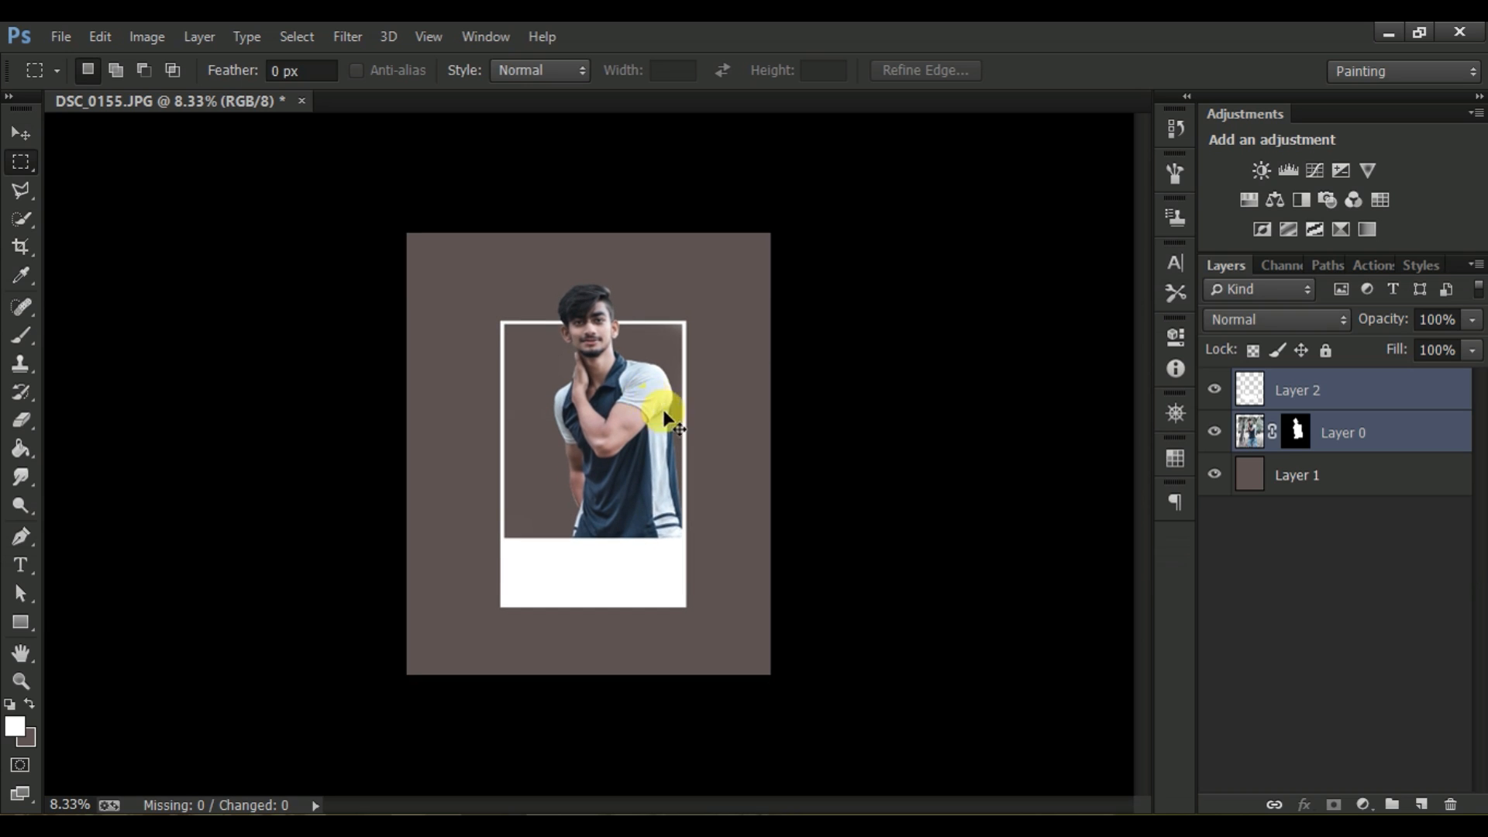
pyautogui.hotkey('ctrl', '+')
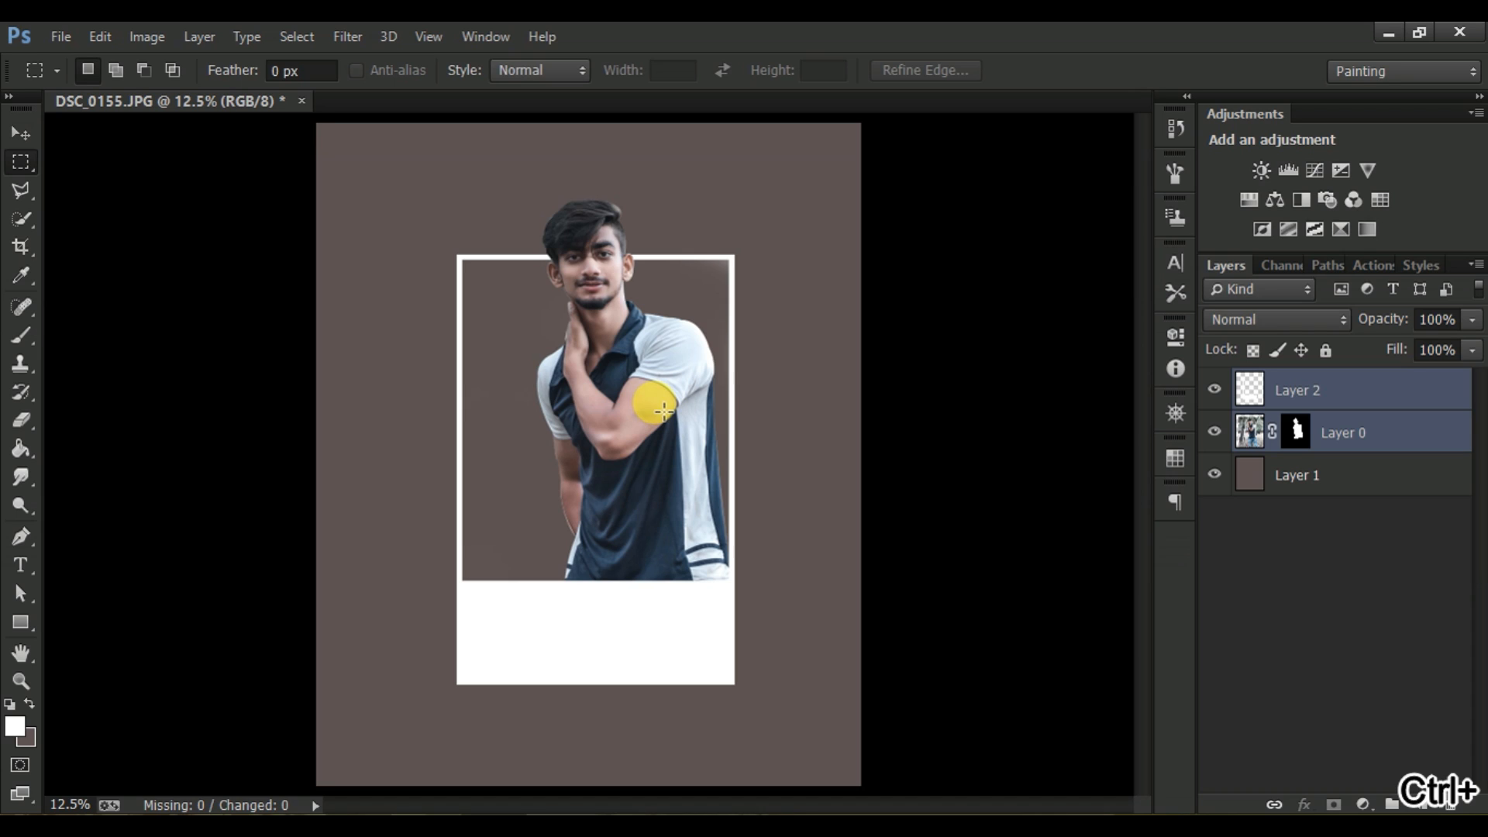
# Step: Refine the man's layer mask by brushing along the edge of his hair with a size 35 refine brush, output to the layer mask
pyautogui.click(1369, 470)
pyautogui.click(1291, 434)
pyautogui.rightClick(1291, 435)
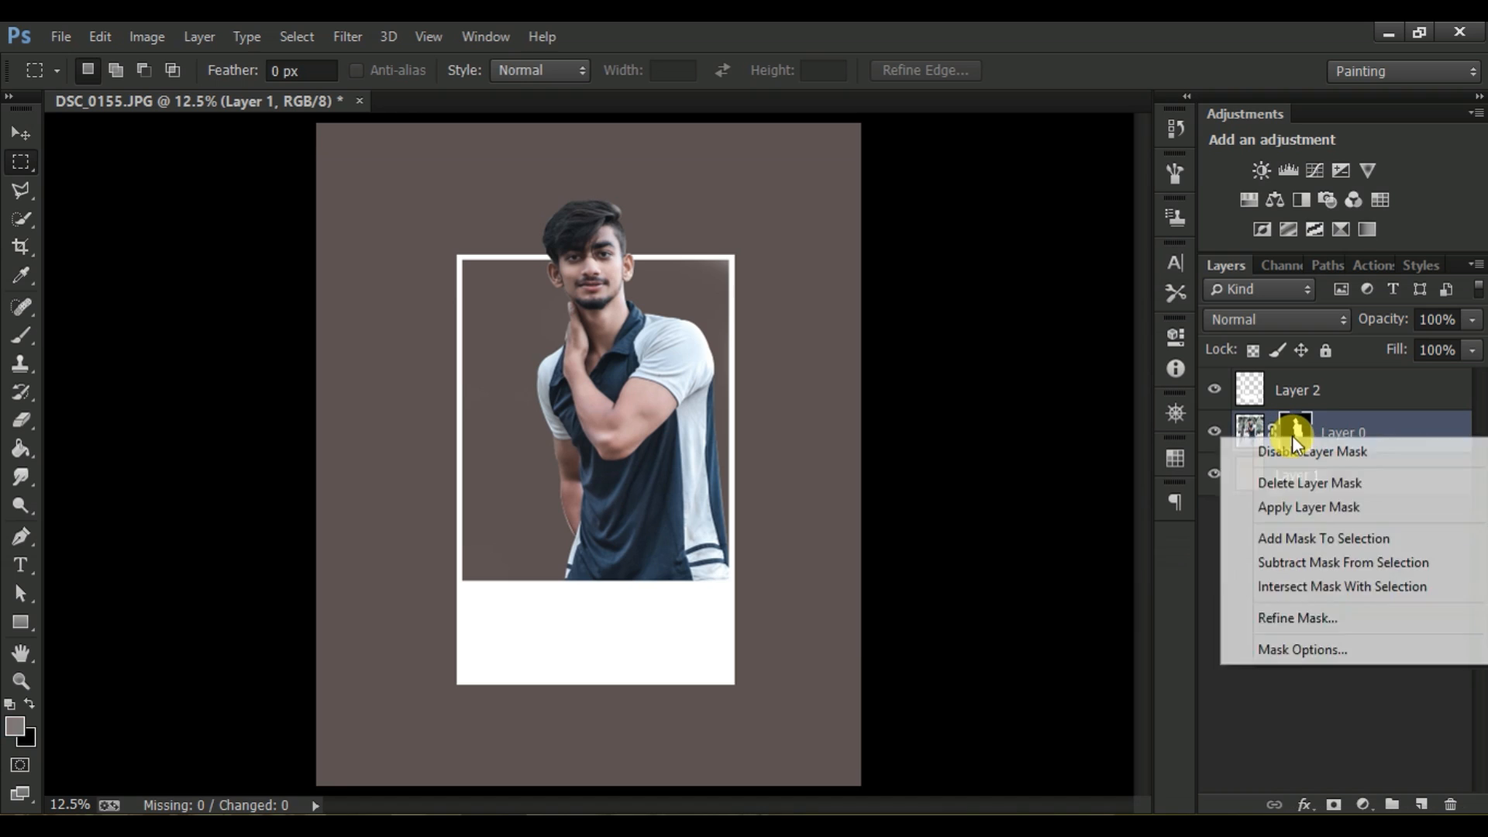
pyautogui.click(1305, 617)
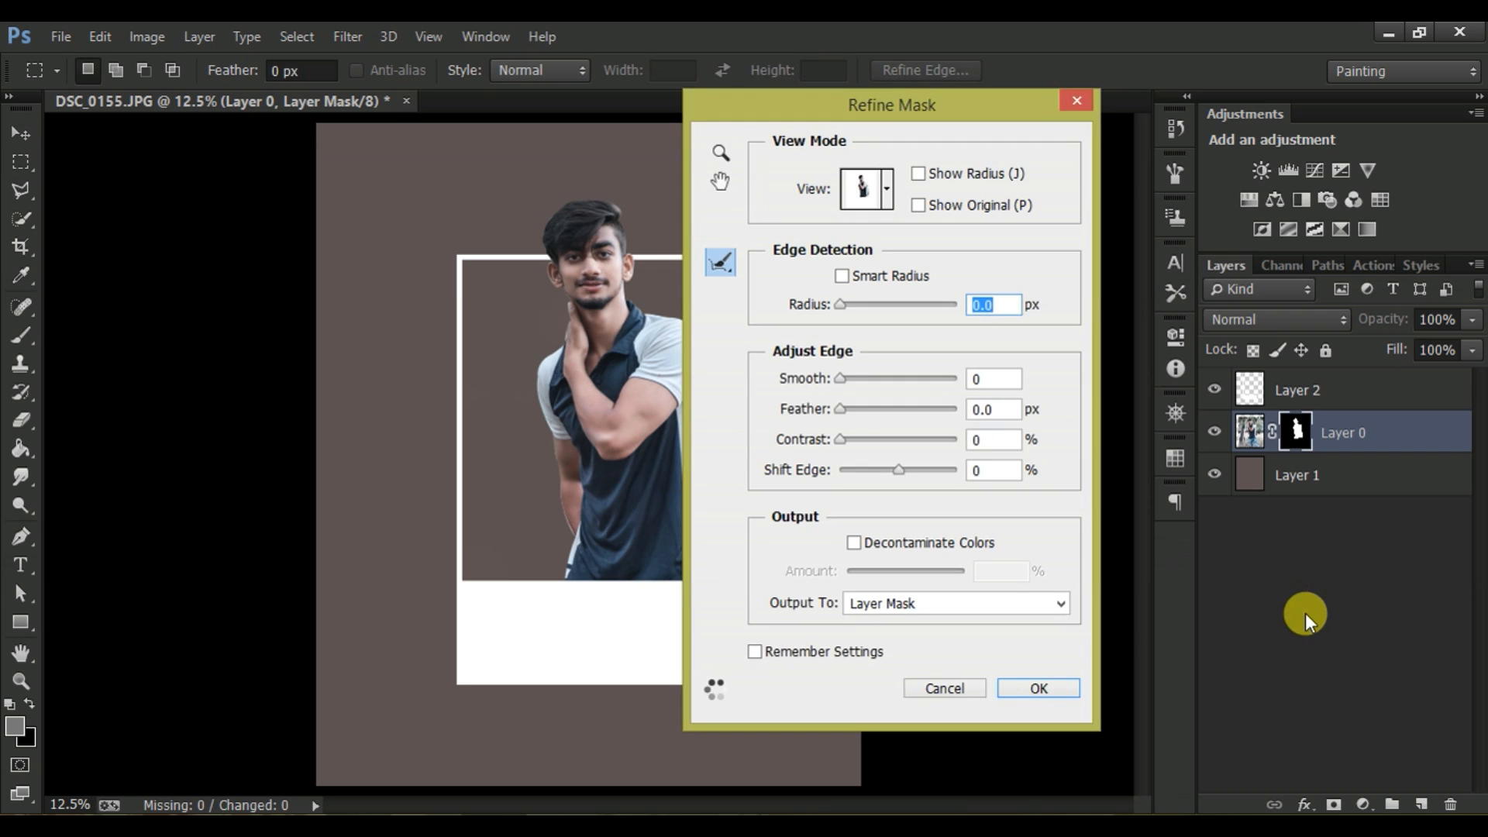
pyautogui.hotkey('ctrl', '+')
pyautogui.hotkey('ctrl', '+')
pyautogui.moveTo(1145, 406); pyautogui.dragTo(1147, 347)
pyautogui.moveTo(509, 266)
pyautogui.mouseDown()
pyautogui.moveTo(512, 231)
pyautogui.moveTo(554, 186)
pyautogui.moveTo(640, 184)
pyautogui.moveTo(666, 227)
pyautogui.mouseUp()
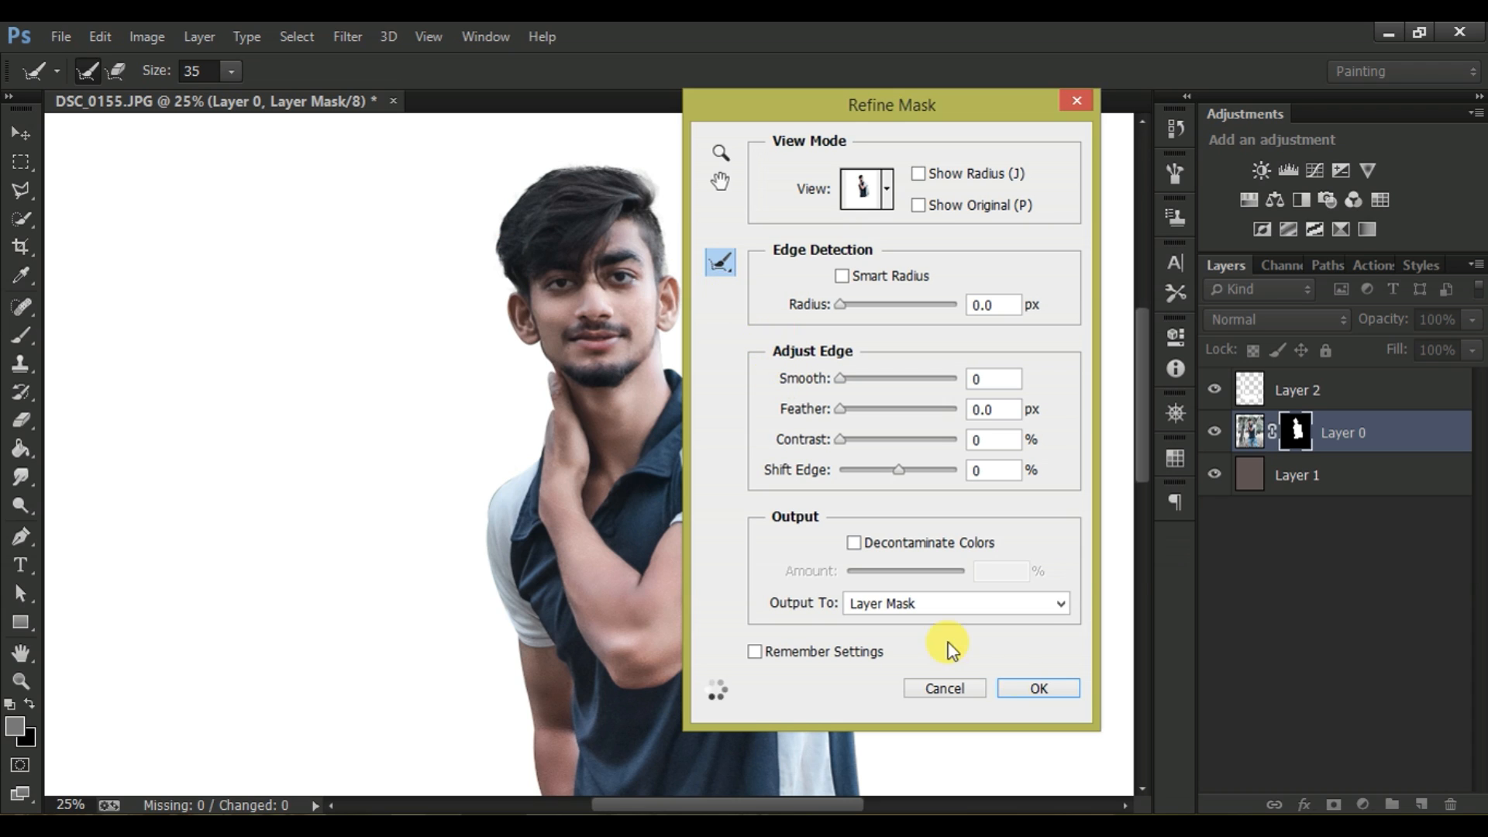
pyautogui.click(1042, 688)
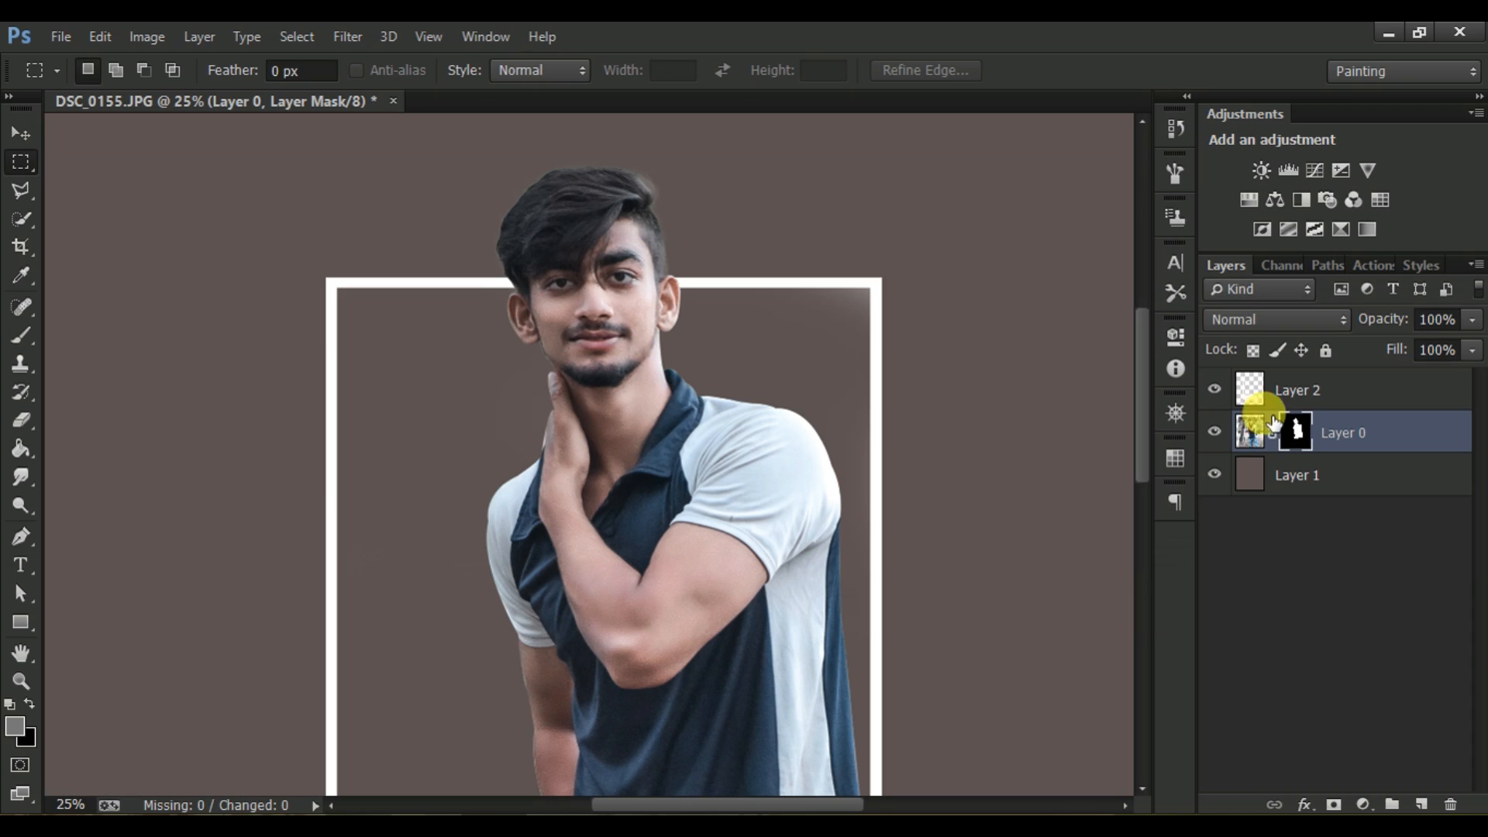
# Step: Apply the man's layer mask, duplicate his layer, and hide the original beneath the copy
pyautogui.rightClick(1289, 425)
pyautogui.click(1308, 496)
pyautogui.hotkey('ctrl', '-')
pyautogui.hotkey('ctrl', 'j')
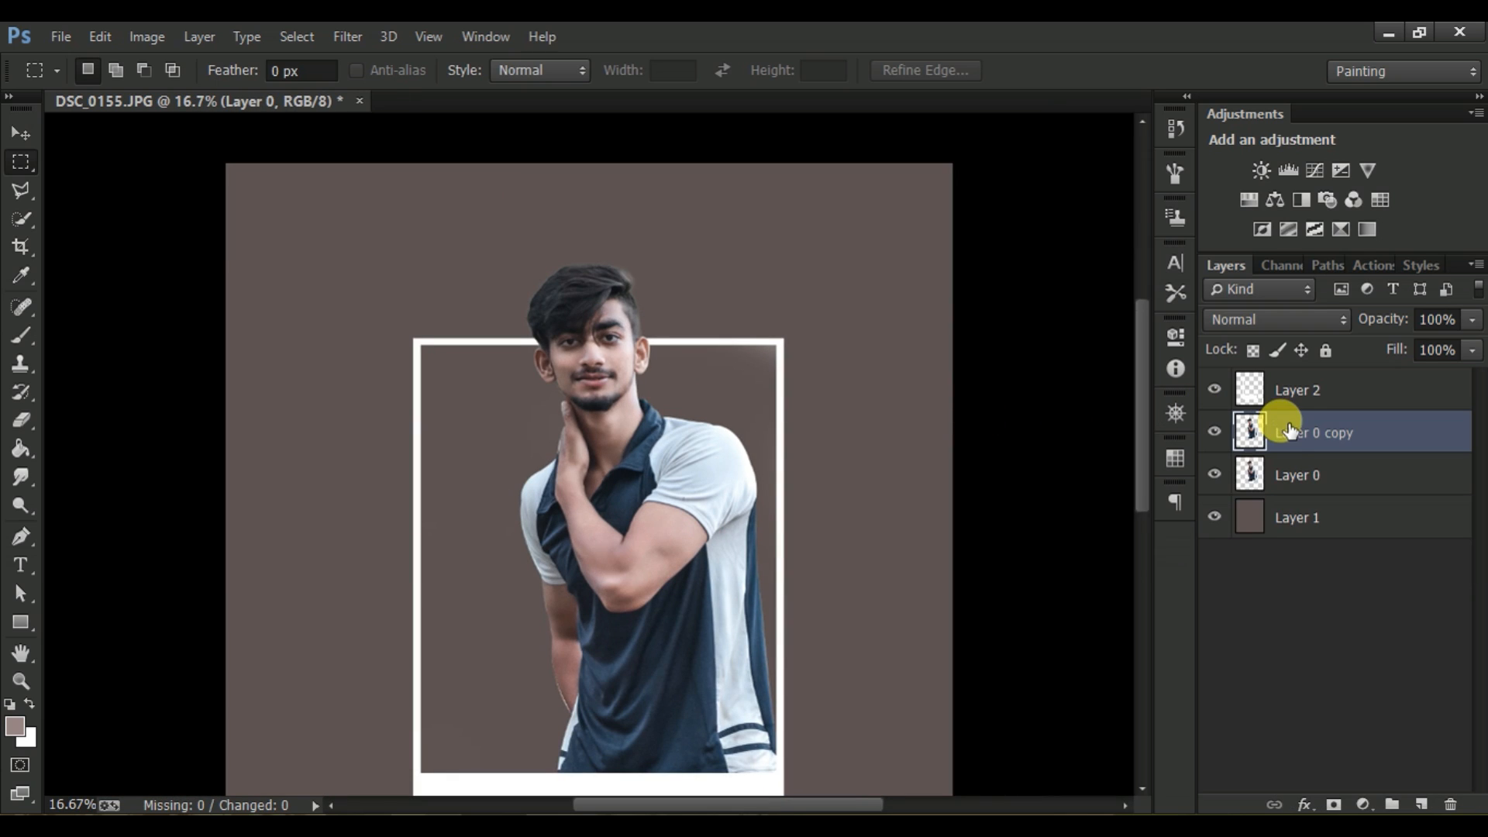
pyautogui.click(1215, 475)
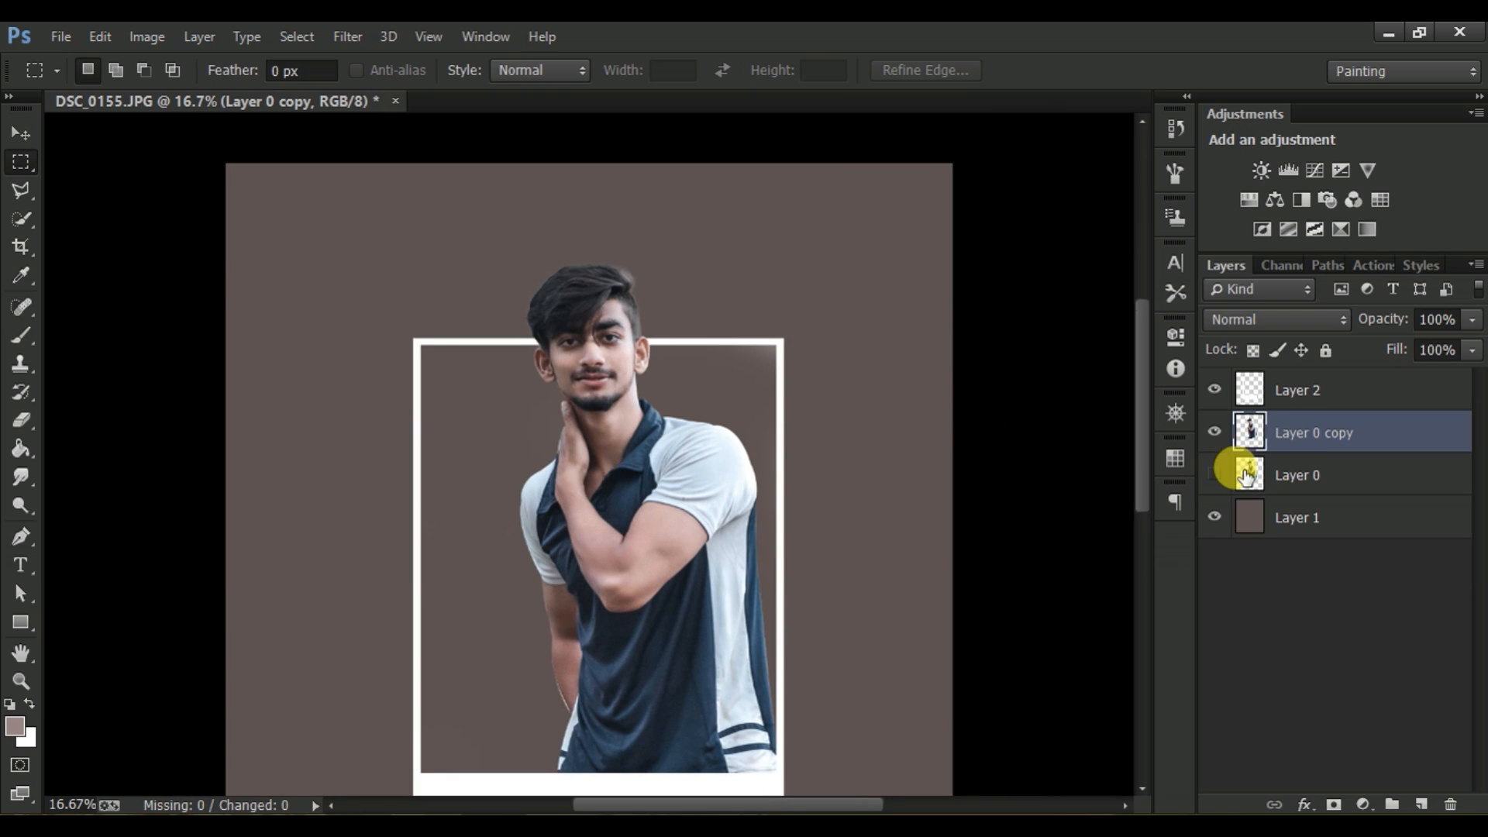
# Step: Add a drop shadow to the man's duplicated layer with 42 px distance, 41% spread and 13 px size
pyautogui.rightClick(1313, 430)
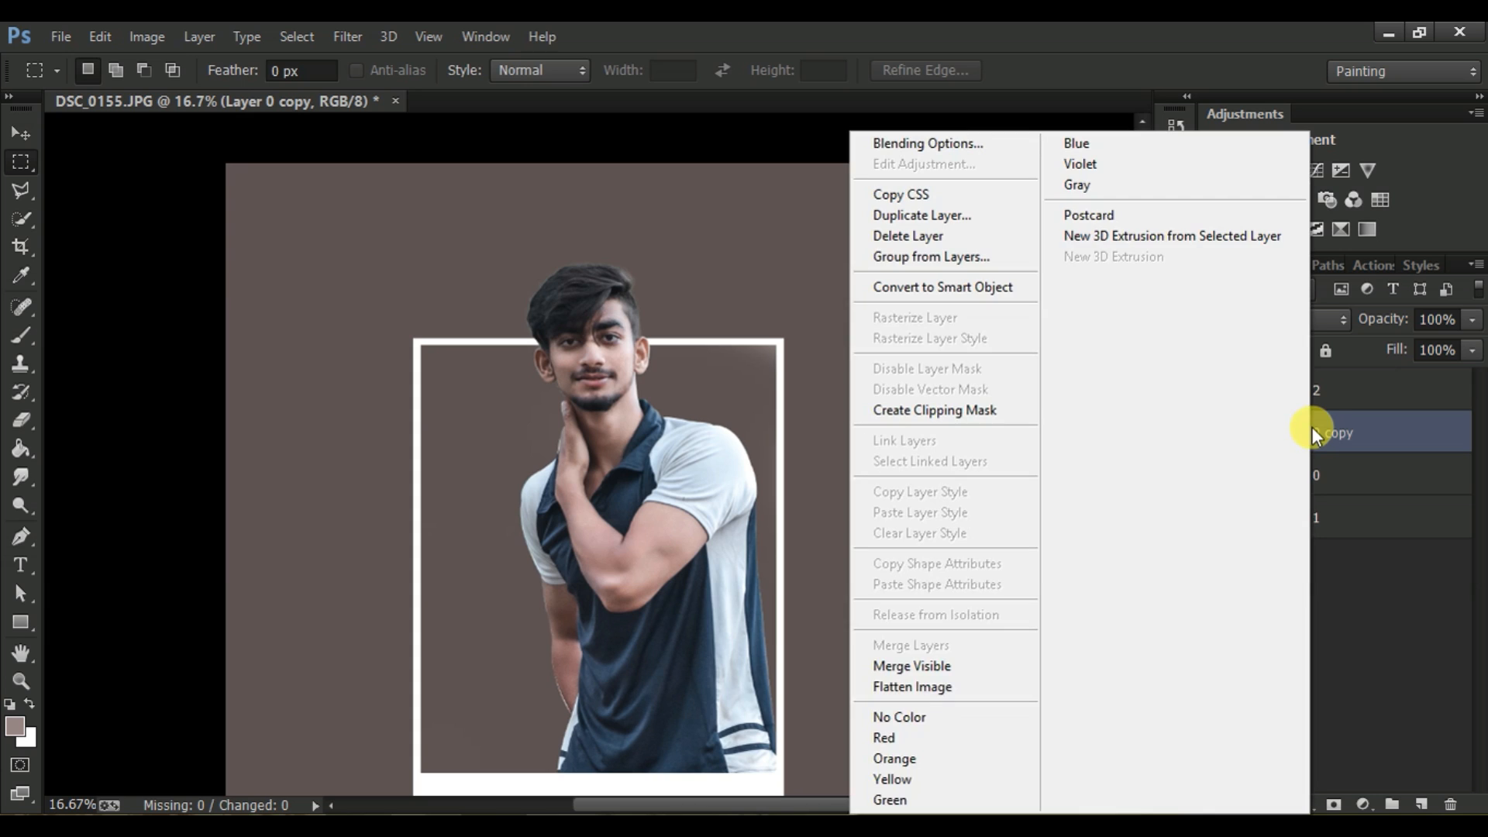
pyautogui.click(928, 145)
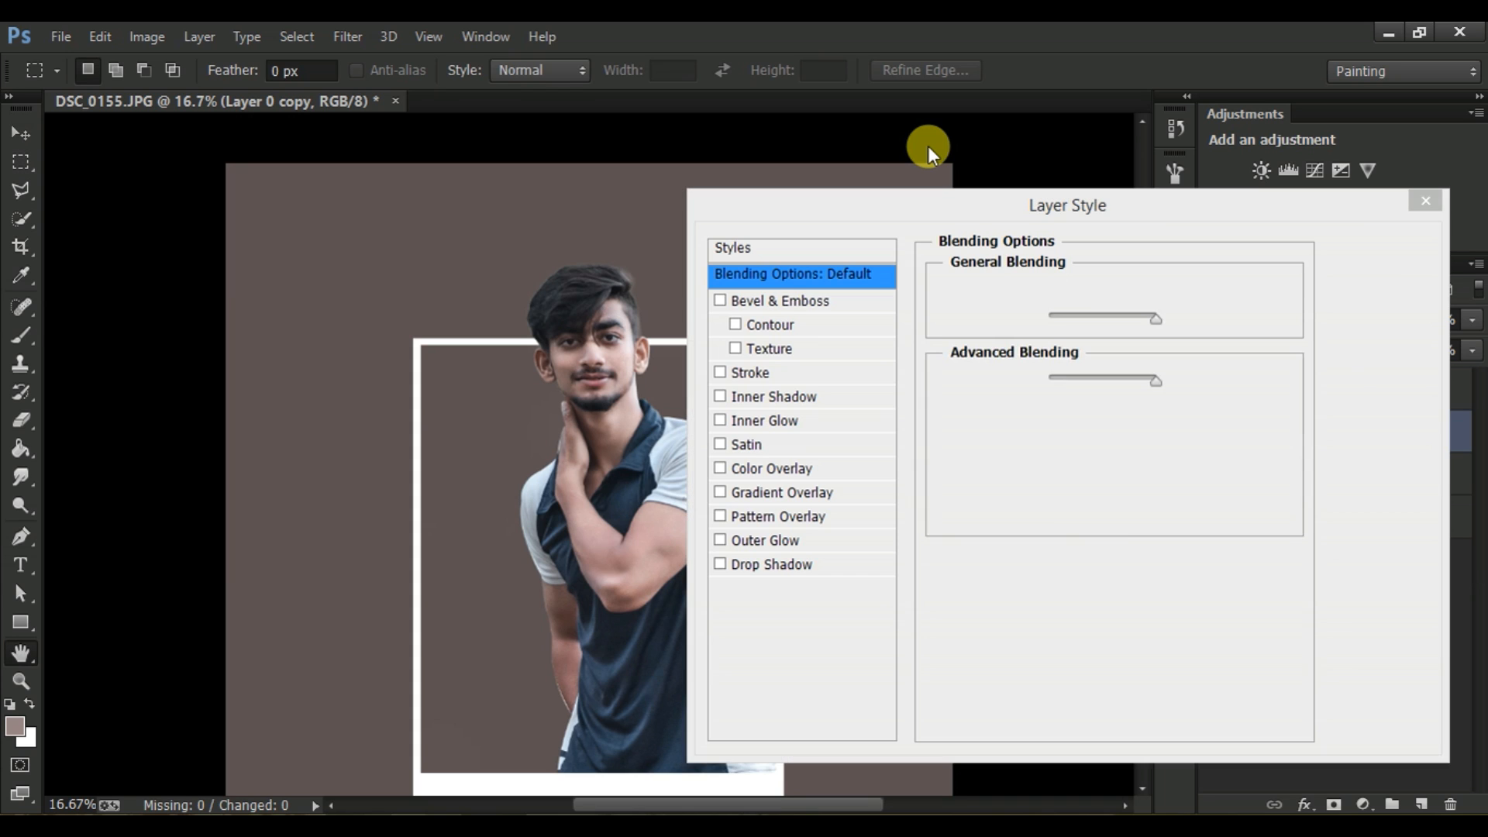
pyautogui.click(774, 564)
pyautogui.moveTo(1001, 209); pyautogui.dragTo(1092, 172)
pyautogui.hotkey('ctrl', '-')
pyautogui.moveTo(1135, 353); pyautogui.dragTo(1137, 410)
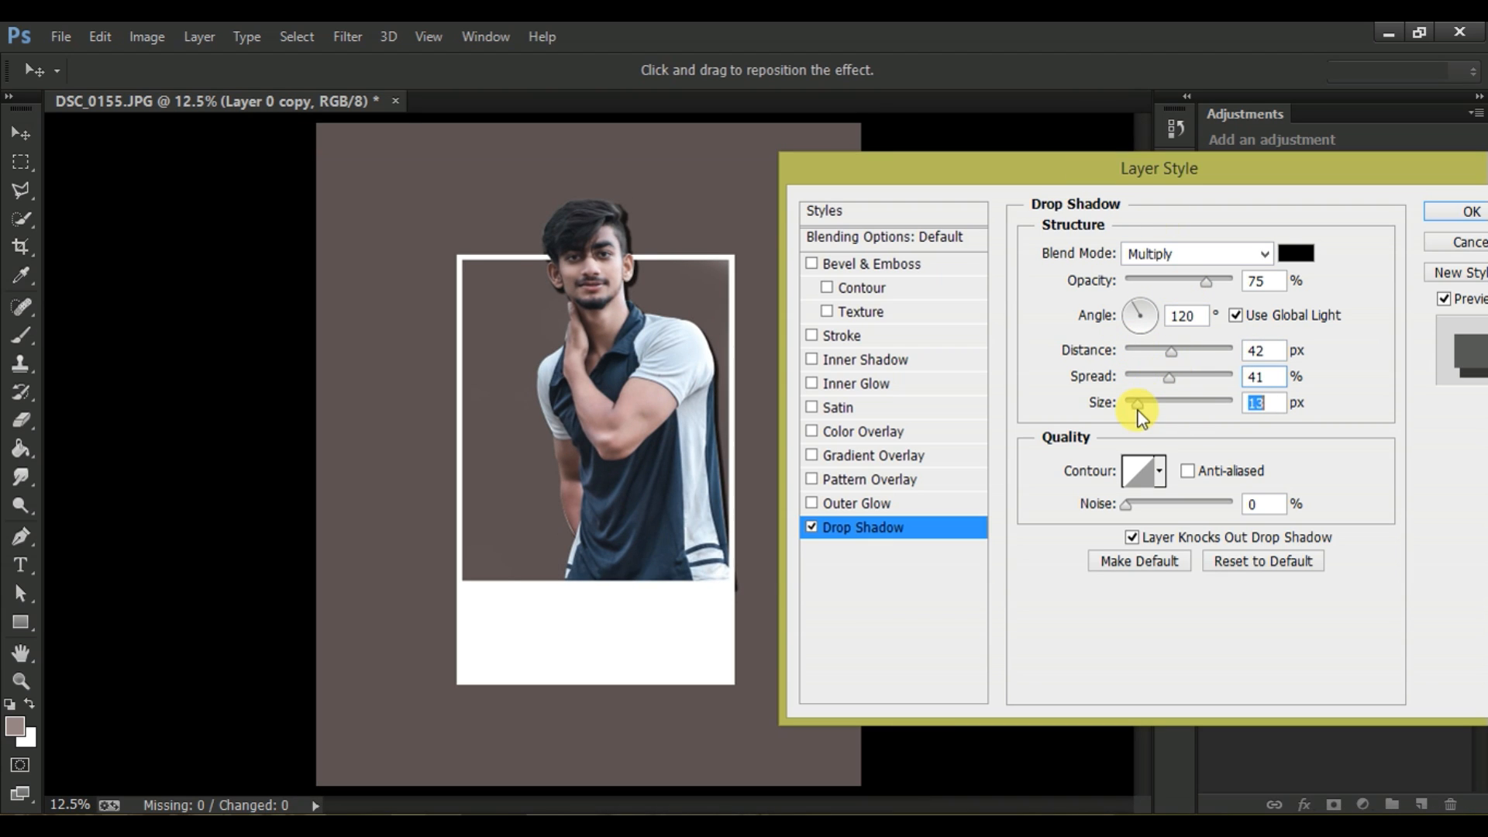
# Step: Set the drop shadow's angle to 86°, opacity to 40%, distance to 55 px, spread to 82% and size to 1 px
pyautogui.moveTo(1168, 355)
pyautogui.mouseDown()
pyautogui.moveTo(1193, 352)
pyautogui.moveTo(1114, 378)
pyautogui.moveTo(1167, 377)
pyautogui.mouseUp()
pyautogui.moveTo(1192, 351); pyautogui.dragTo(1158, 354)
pyautogui.click(1147, 303)
pyautogui.moveTo(1147, 301); pyautogui.dragTo(1141, 299)
pyautogui.moveTo(1170, 378); pyautogui.dragTo(1213, 377)
pyautogui.moveTo(1206, 281); pyautogui.dragTo(1162, 281)
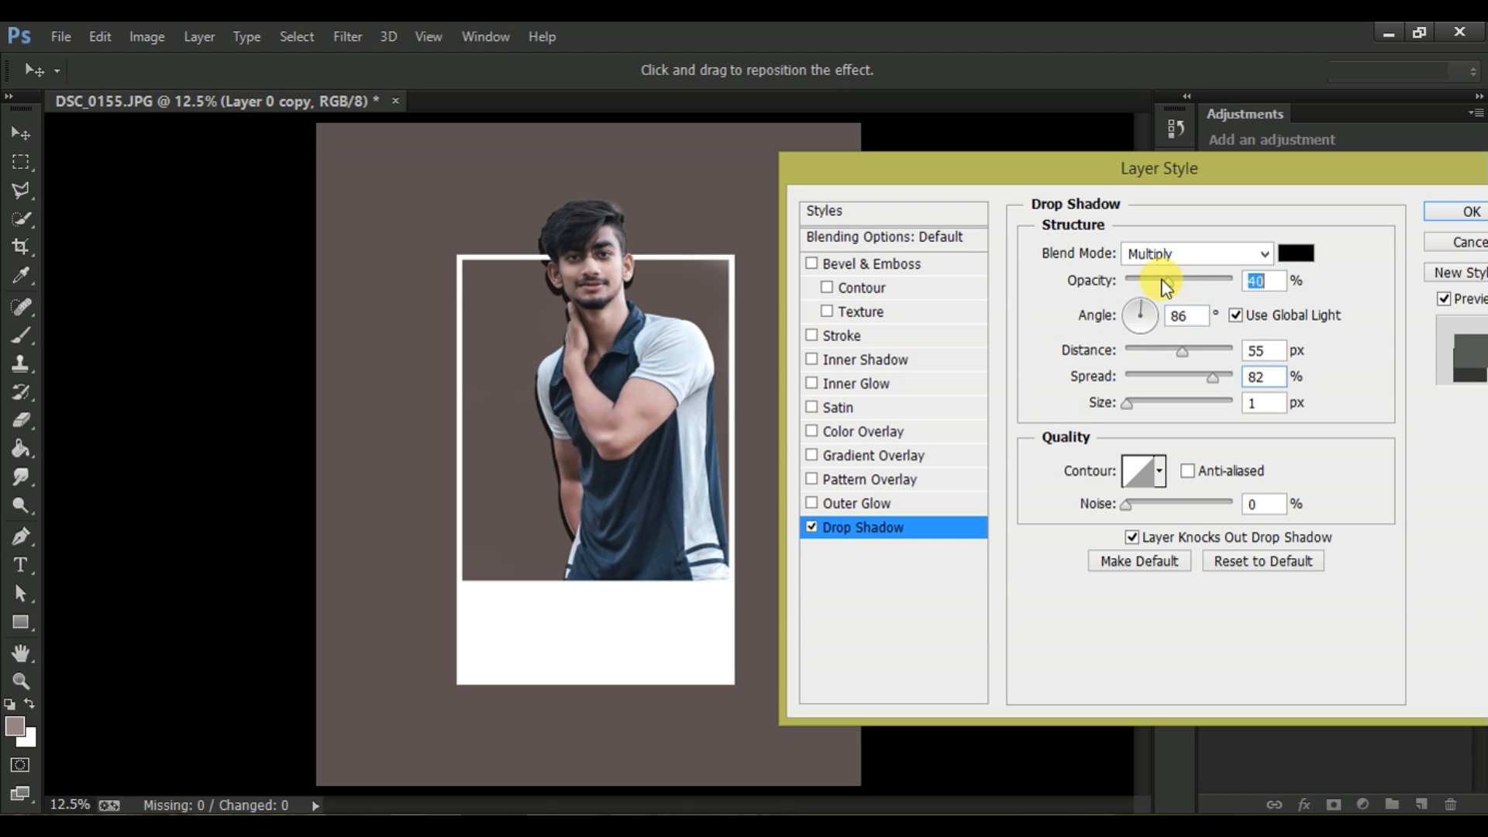
# Step: Soften the drop shadow to 33% opacity, 51 px distance, 76% spread and 21 px size, and apply it
pyautogui.moveTo(1128, 402); pyautogui.dragTo(1140, 402)
pyautogui.moveTo(1181, 350); pyautogui.dragTo(1146, 352)
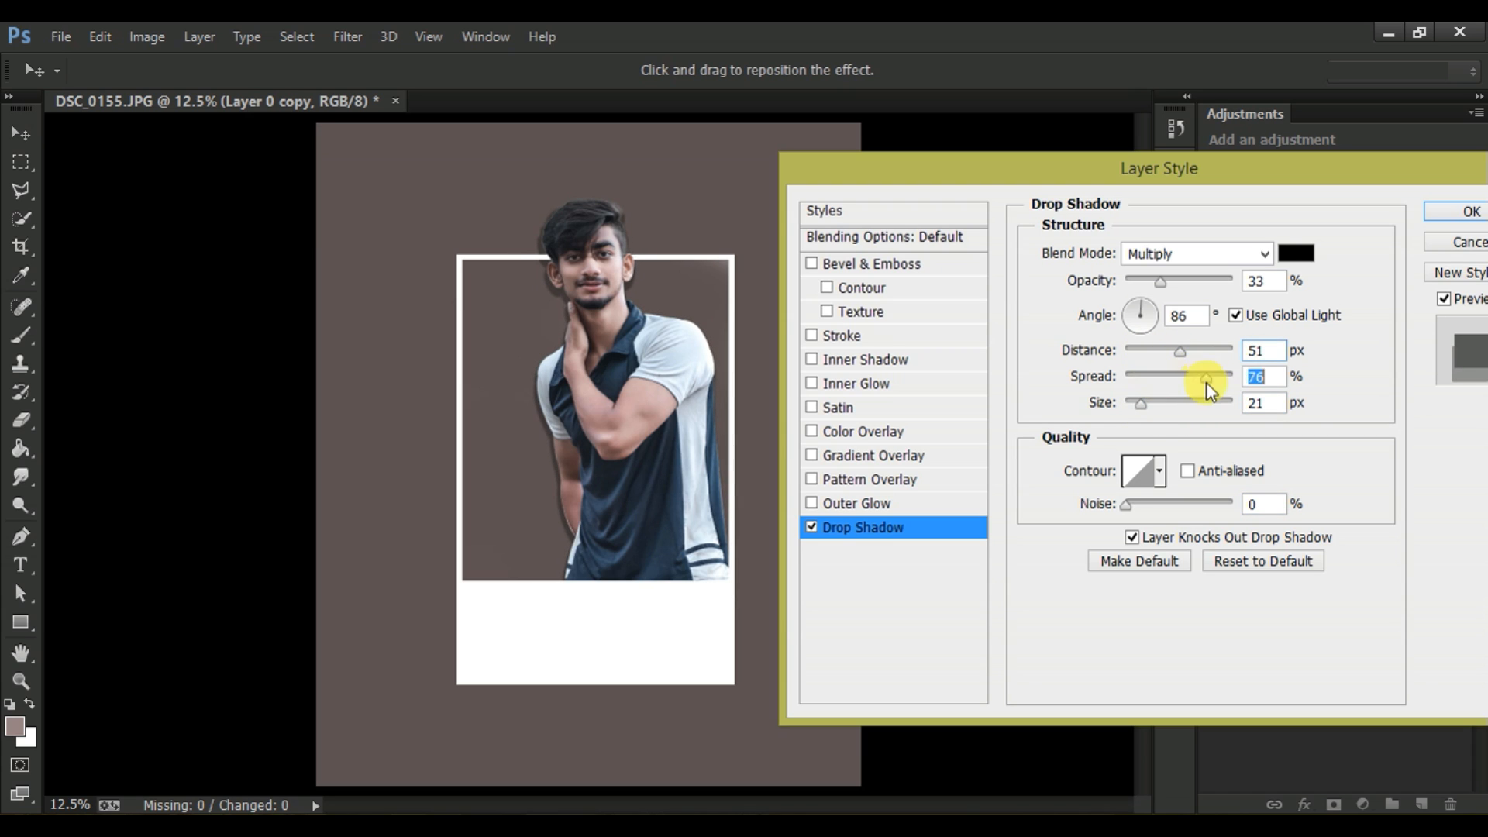
pyautogui.click(1160, 280)
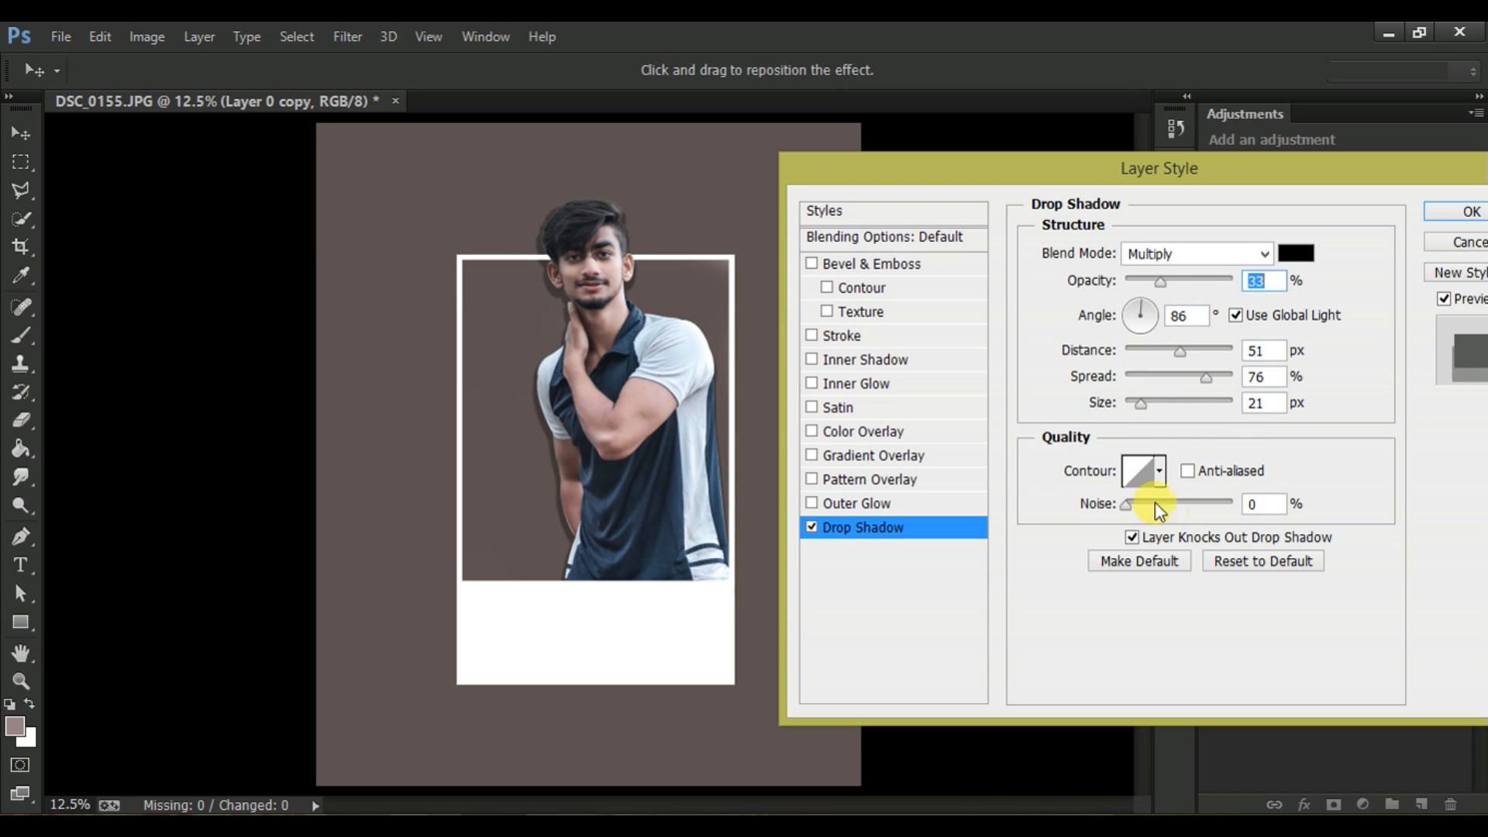
pyautogui.press('Return')
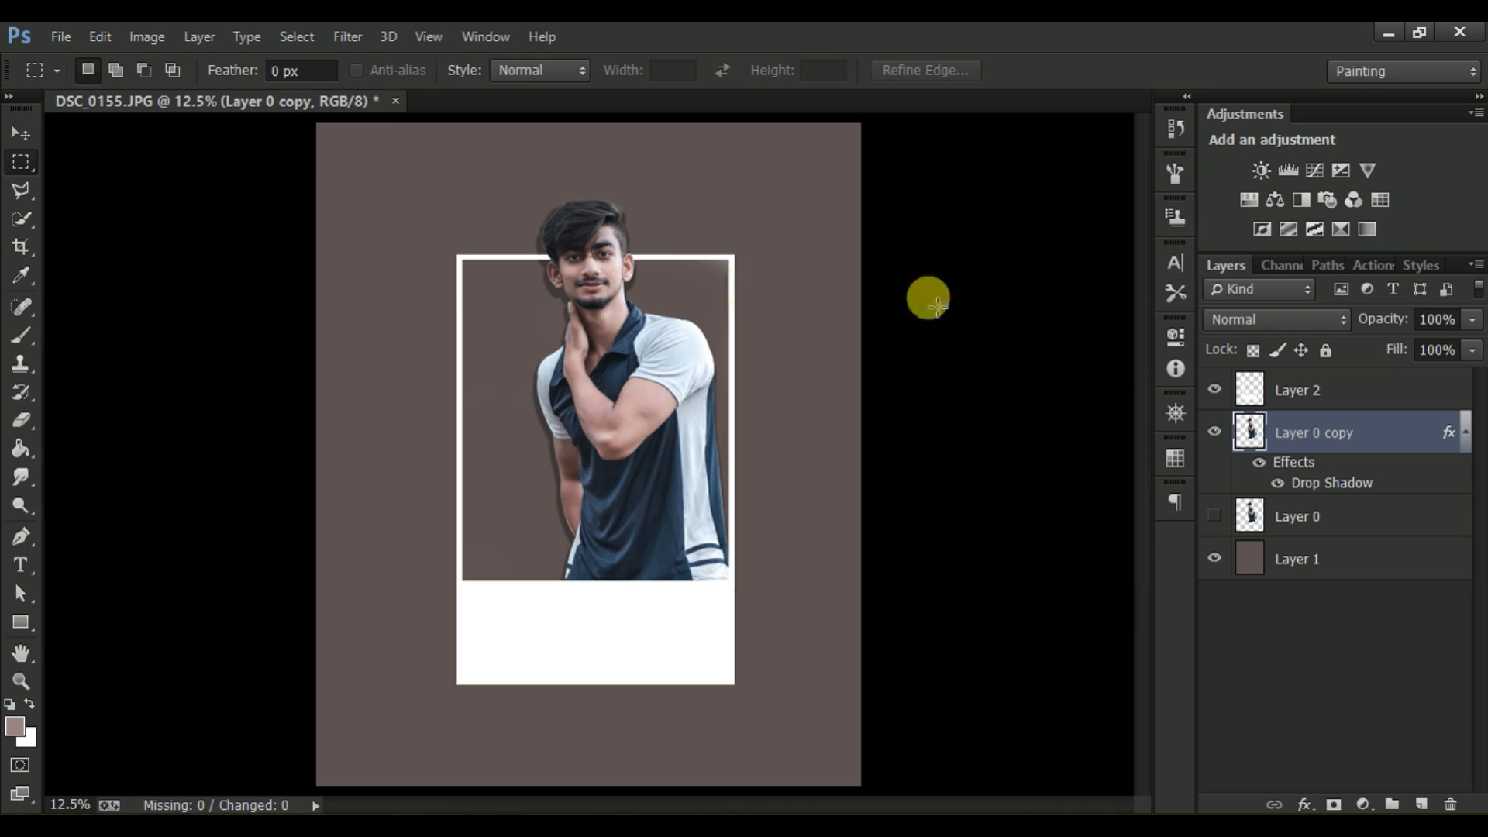
pyautogui.hotkey('ctrl', '-')
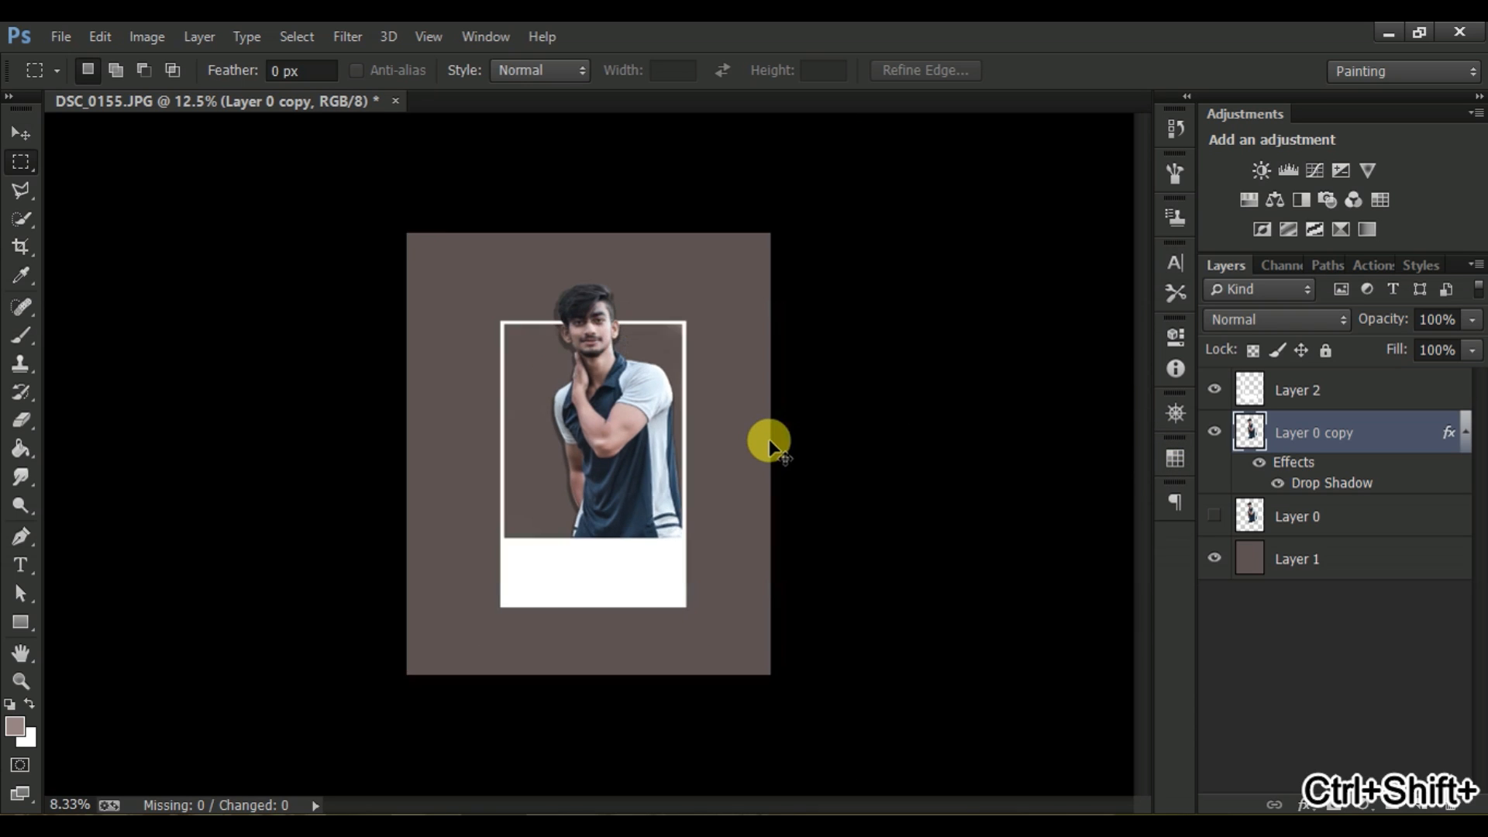
pyautogui.hotkey('ctrl', '+')
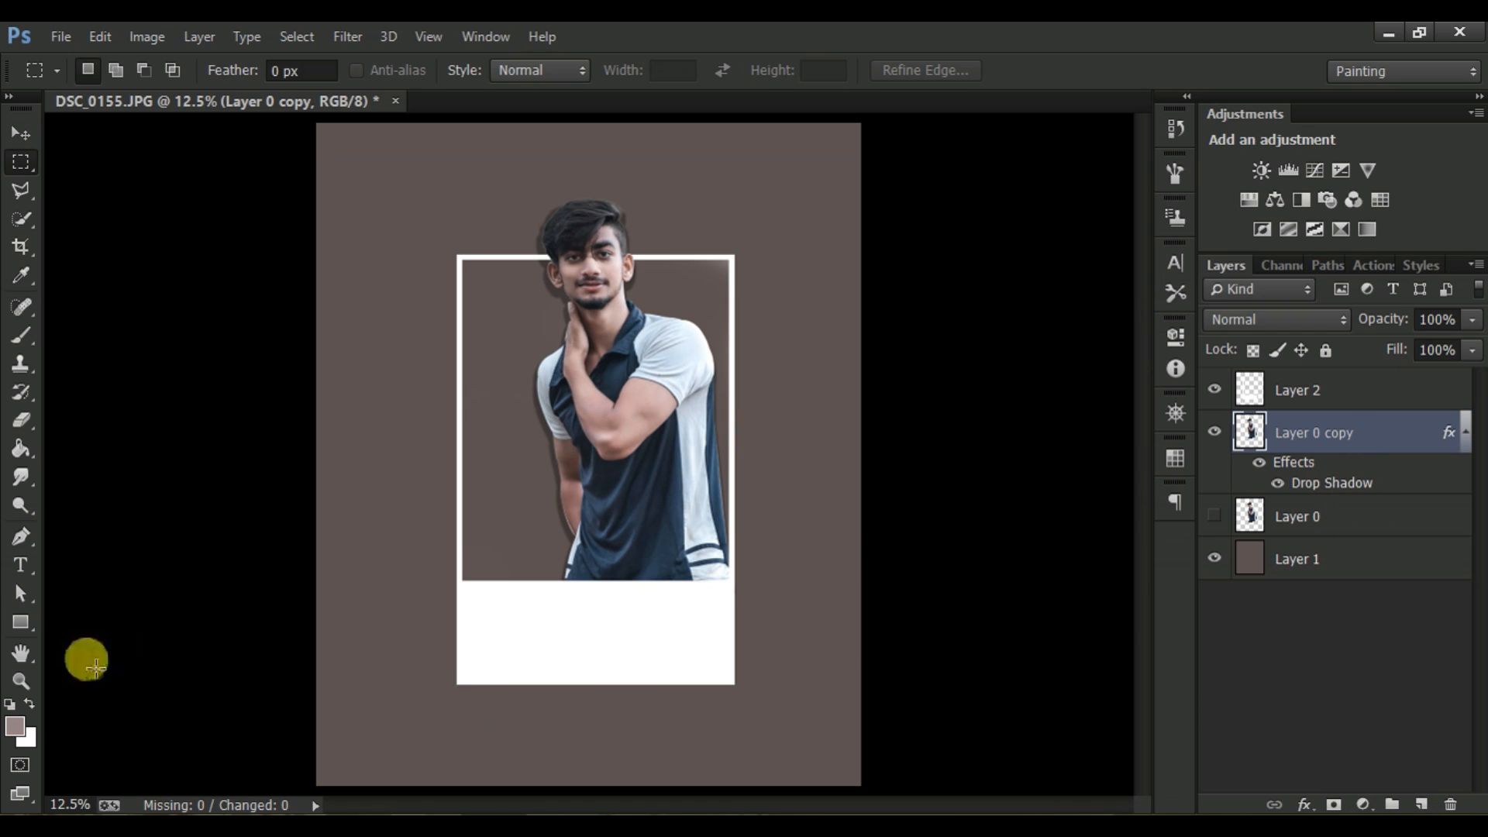
# Step: Reset the colours to black and white and add the person's first name as black Dead Hardy text at 64.01 pt
pyautogui.press('d')
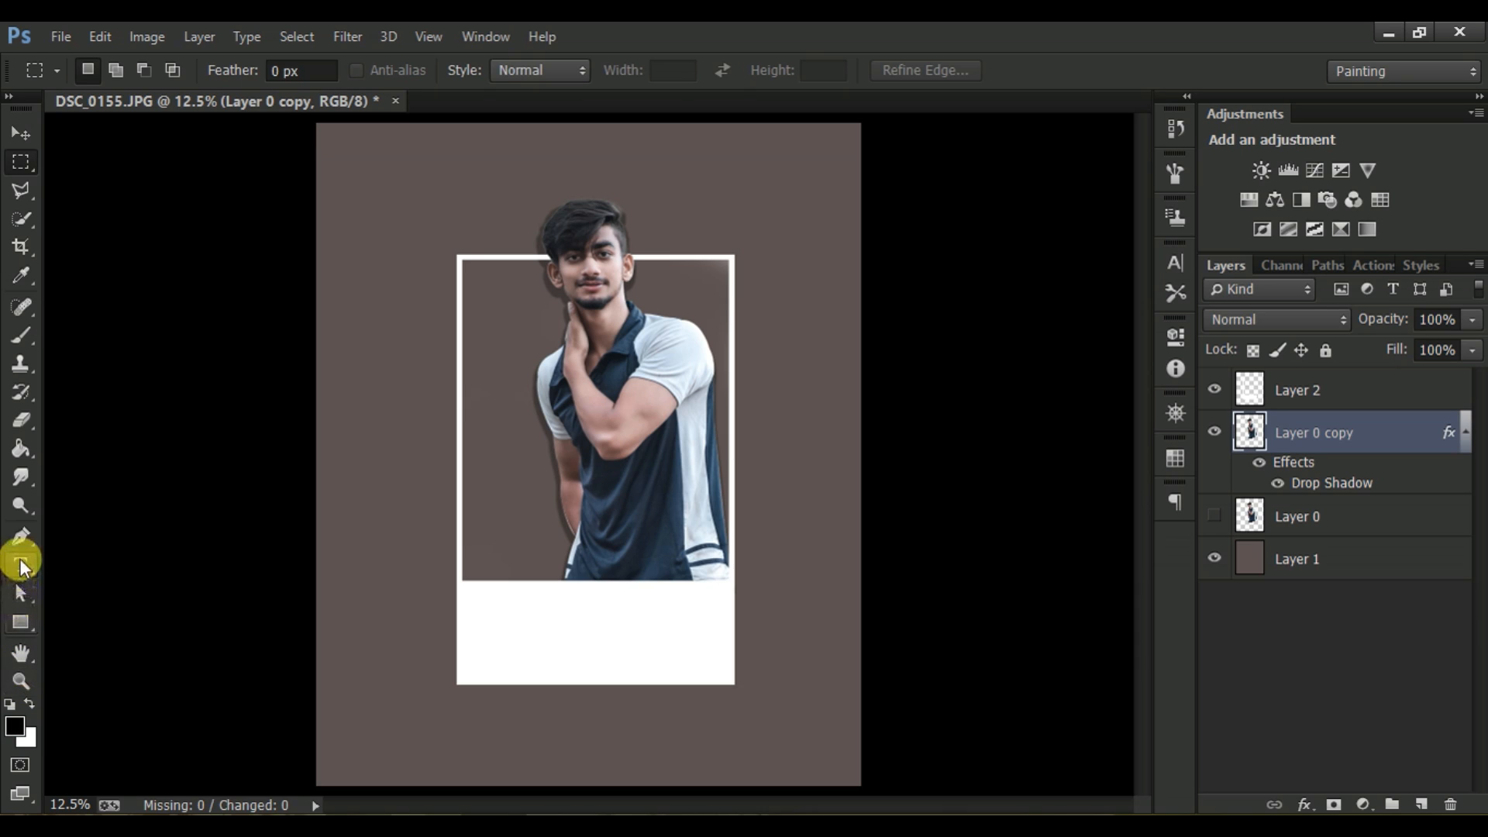
pyautogui.click(22, 566)
pyautogui.click(577, 399)
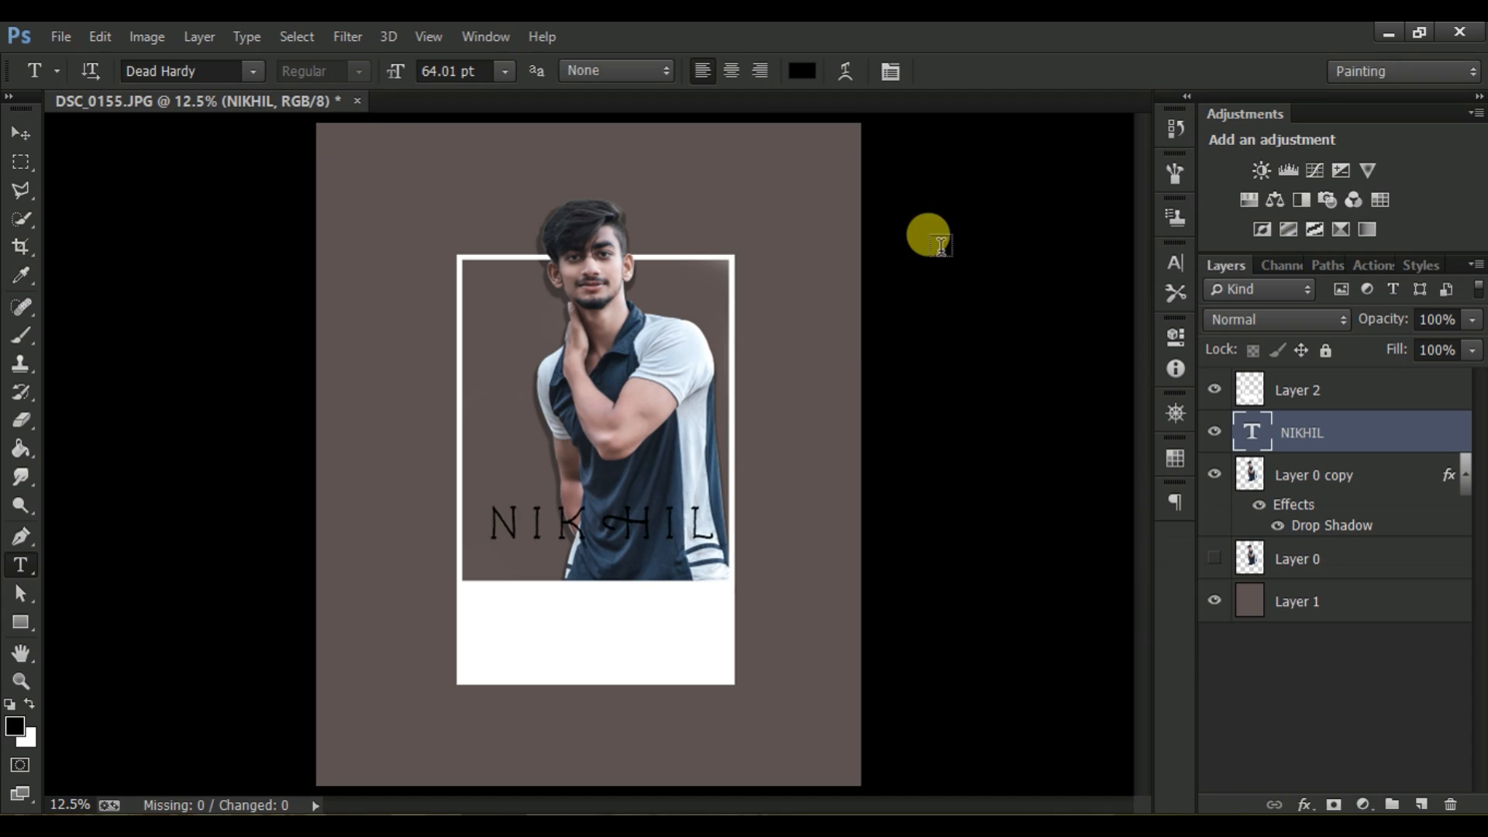
# Step: Bring the name's text layer to the top of the stack and position the text in the frame's wide white lower band
pyautogui.moveTo(701, 533); pyautogui.dragTo(699, 551)
pyautogui.moveTo(1277, 431); pyautogui.dragTo(1288, 345)
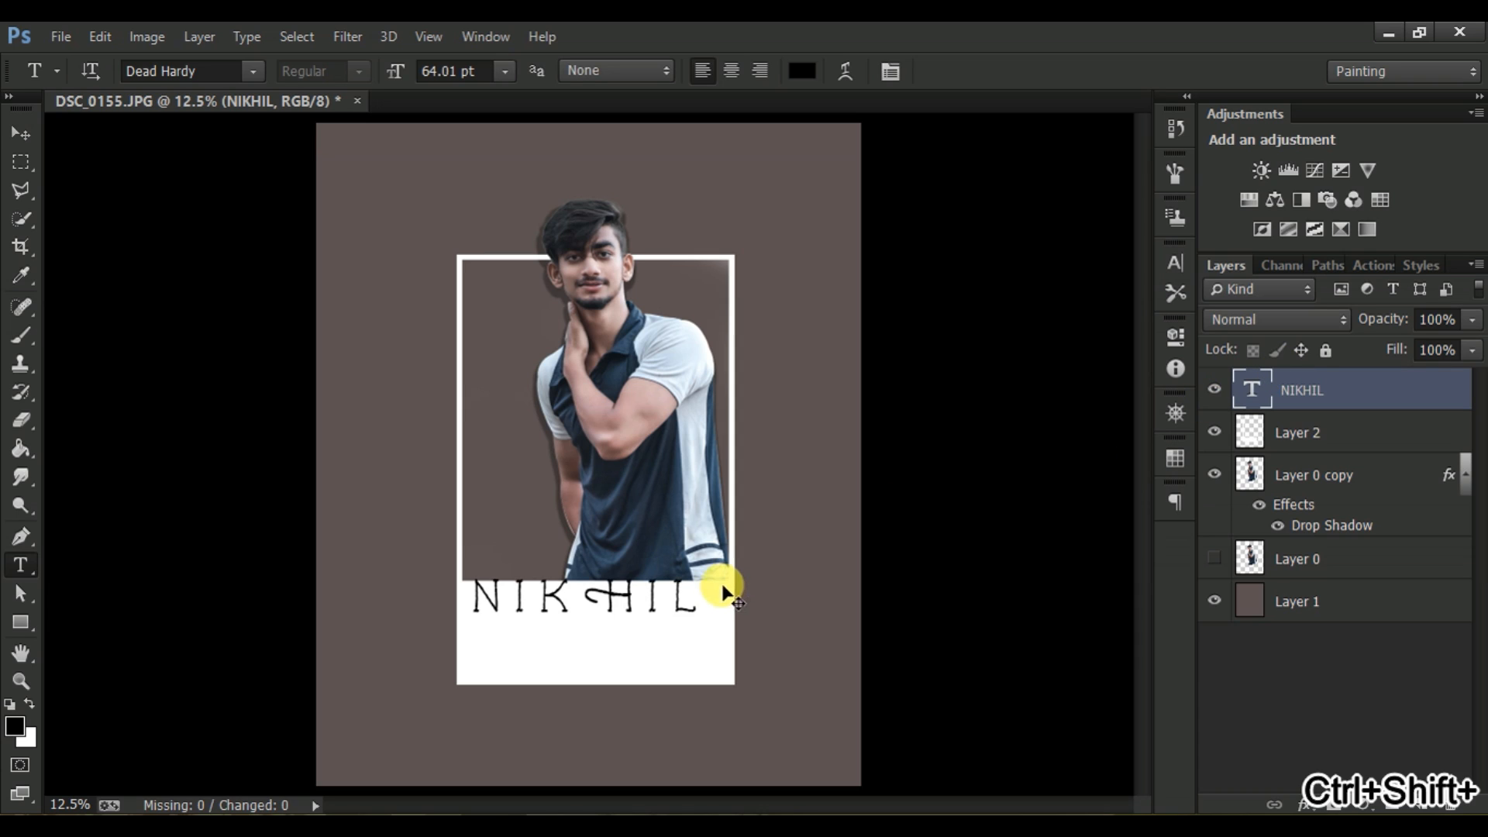
pyautogui.moveTo(724, 588); pyautogui.dragTo(718, 614)
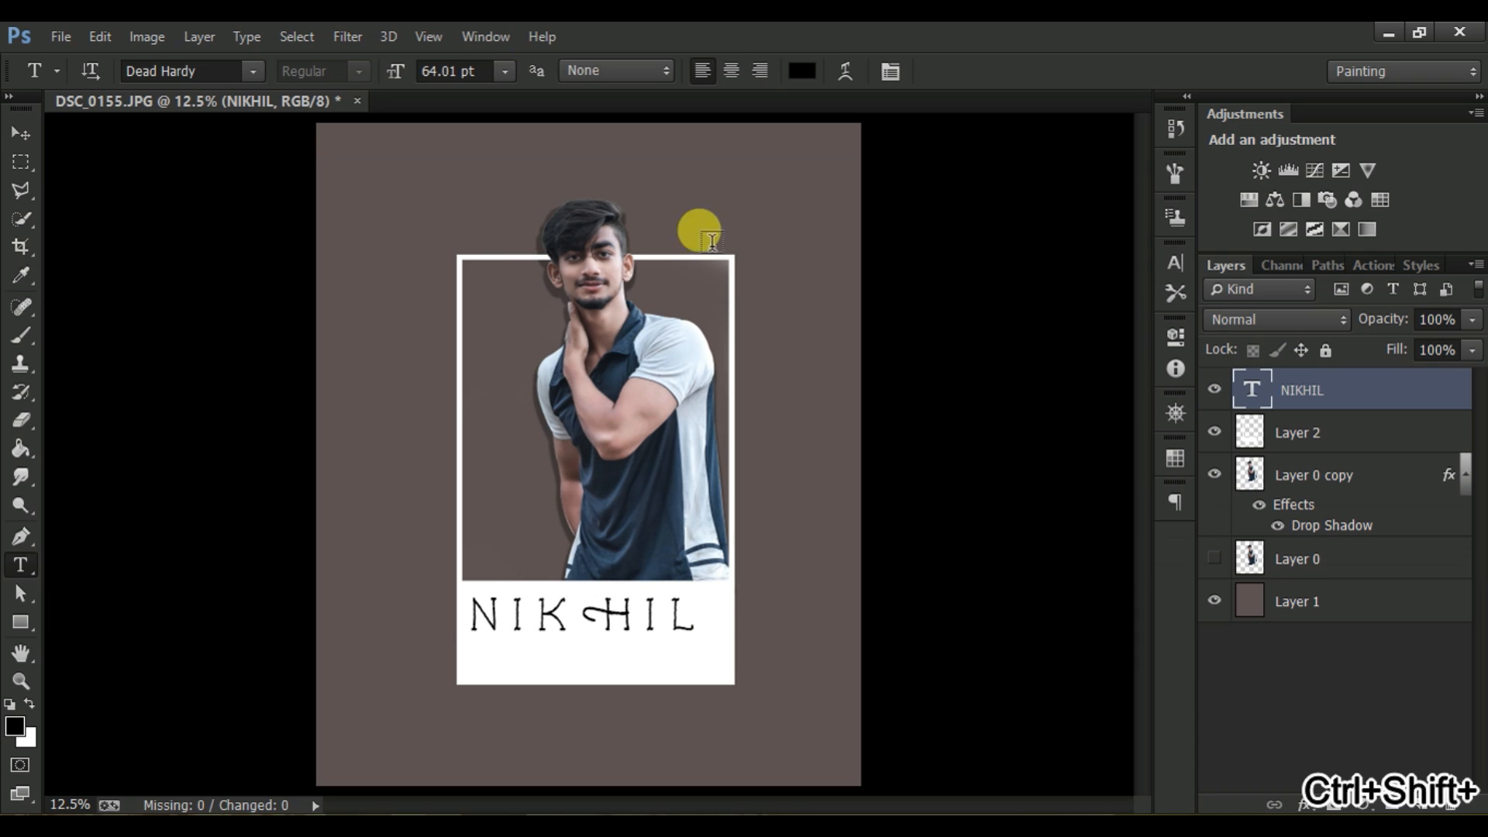
# Step: Switch the text to Adobe Devanagari with tracking 0 and add a second black text line reading "i learned that silence"
pyautogui.click(1176, 269)
pyautogui.moveTo(1025, 340); pyautogui.dragTo(996, 347)
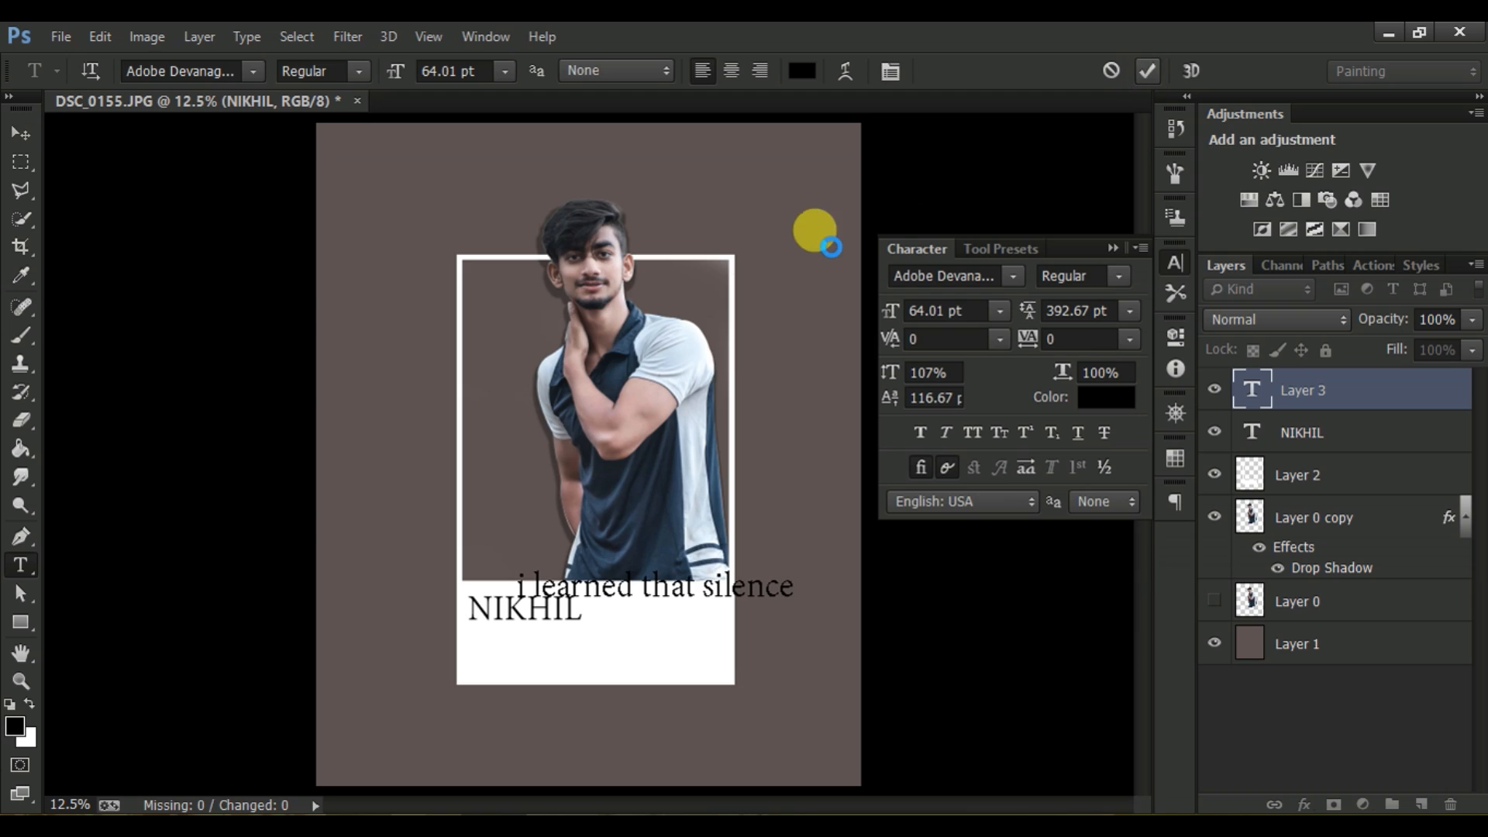
pyautogui.hotkey('ctrl', 'Return')
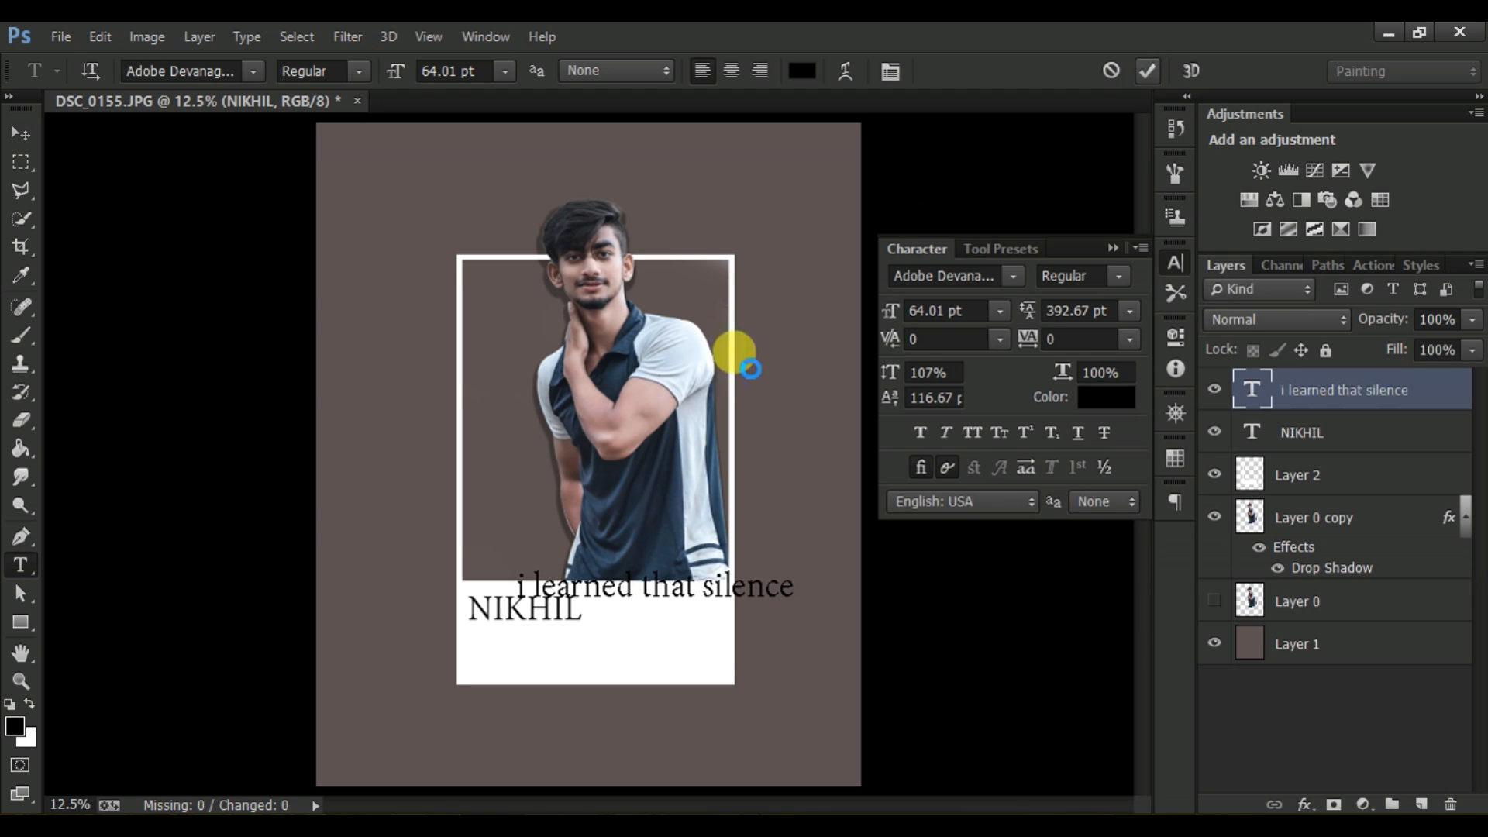
# Step: Reduce the "i learned that silence" line to 38.01 pt and position it beneath the name in the frame's white band
pyautogui.moveTo(797, 581); pyautogui.dragTo(746, 656)
pyautogui.moveTo(394, 69); pyautogui.dragTo(380, 71)
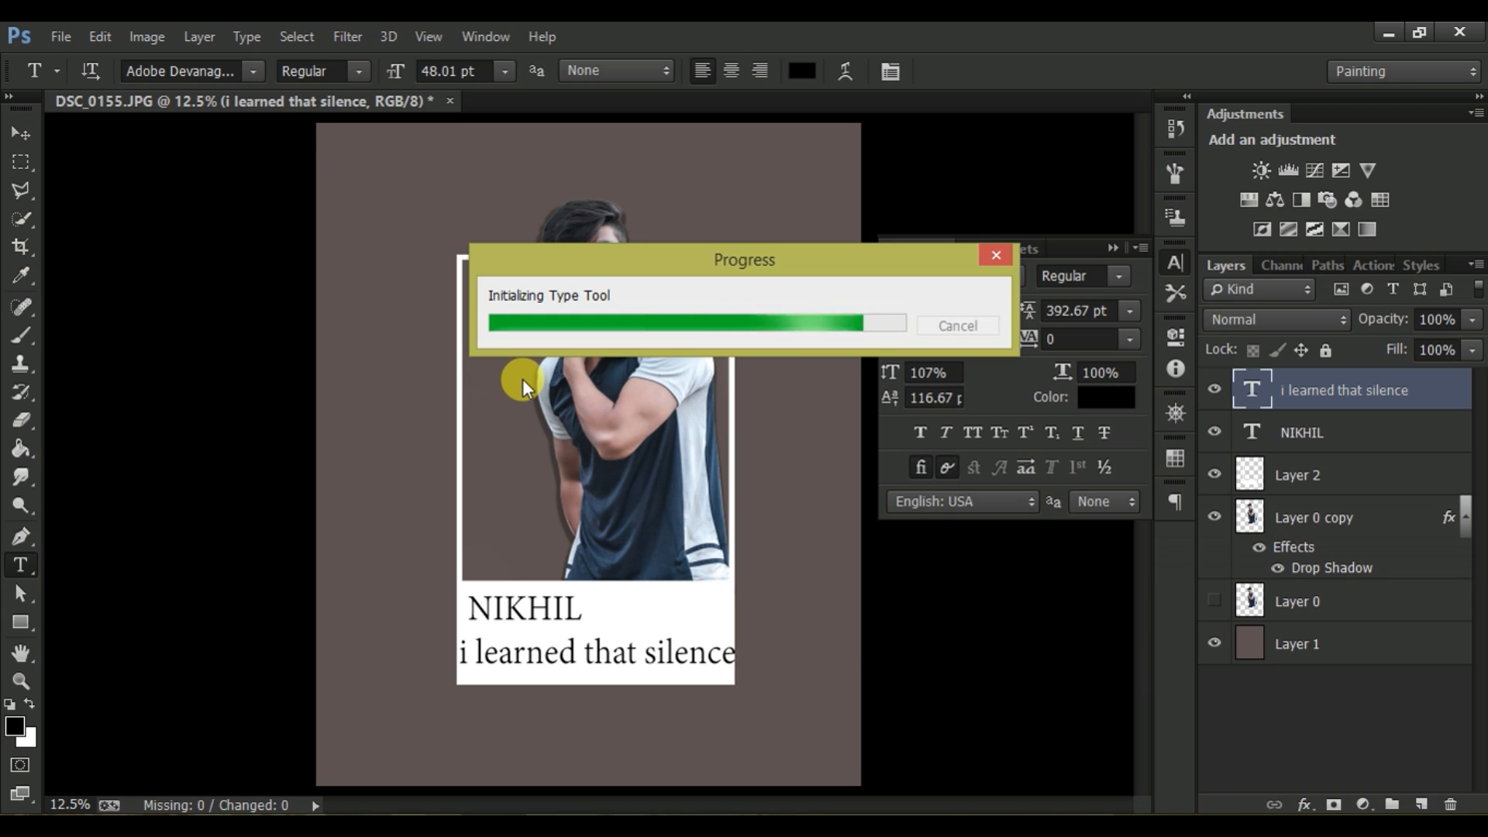
pyautogui.moveTo(624, 647); pyautogui.dragTo(638, 645)
pyautogui.moveTo(393, 70); pyautogui.dragTo(388, 71)
pyautogui.keyDown('ctrl'); pyautogui.moveTo(610, 658); pyautogui.dragTo(621, 658); pyautogui.keyUp('ctrl')
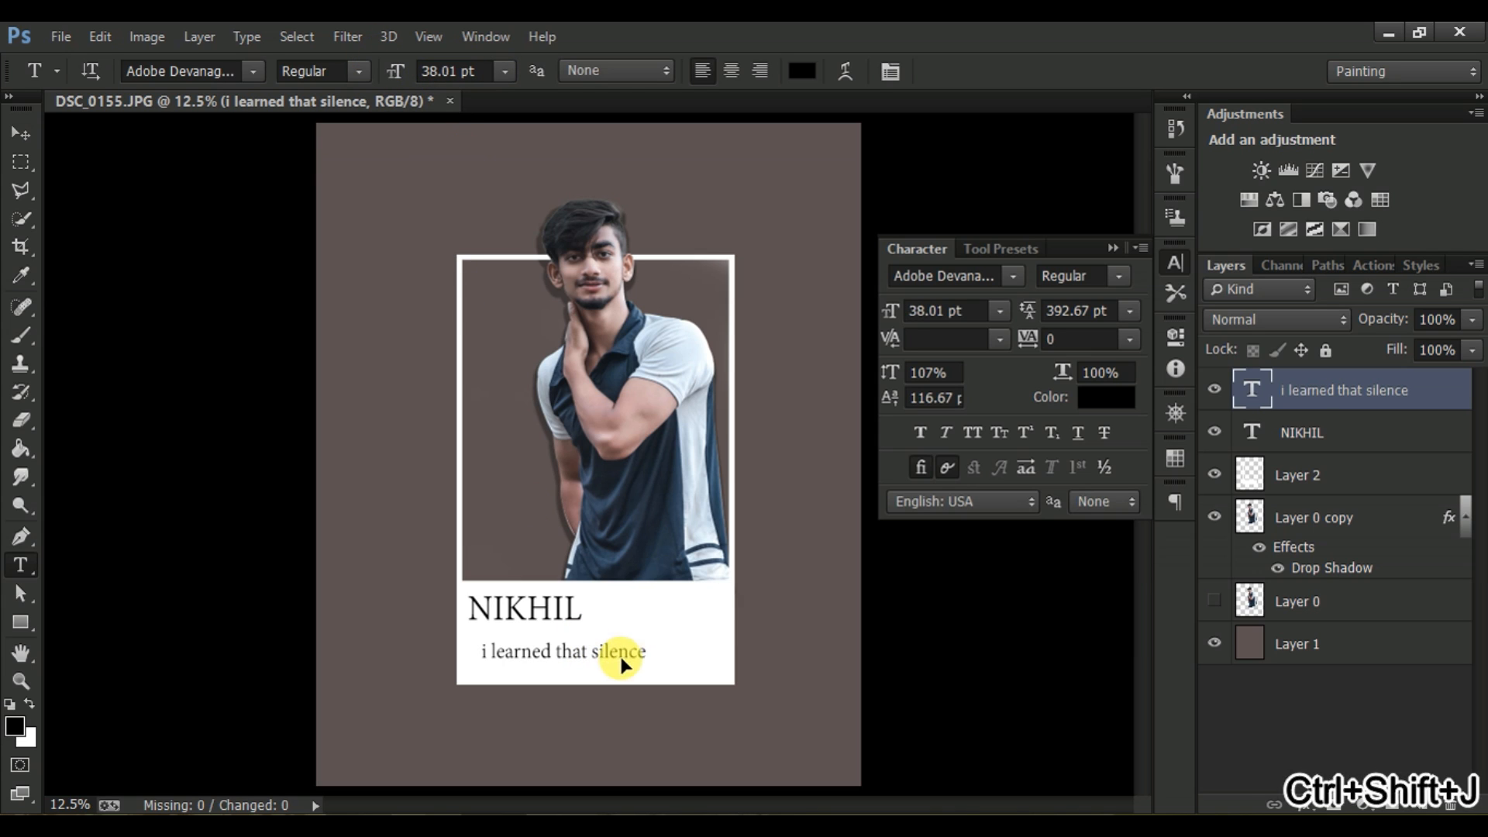
# Step: Try several alternative fonts on the name's text layer, including American Captain
pyautogui.click(1261, 438)
pyautogui.click(226, 72)
pyautogui.press('Down')
pyautogui.press('Down')
pyautogui.press('Down')
pyautogui.click(252, 71)
pyautogui.moveTo(537, 305); pyautogui.dragTo(544, 113)
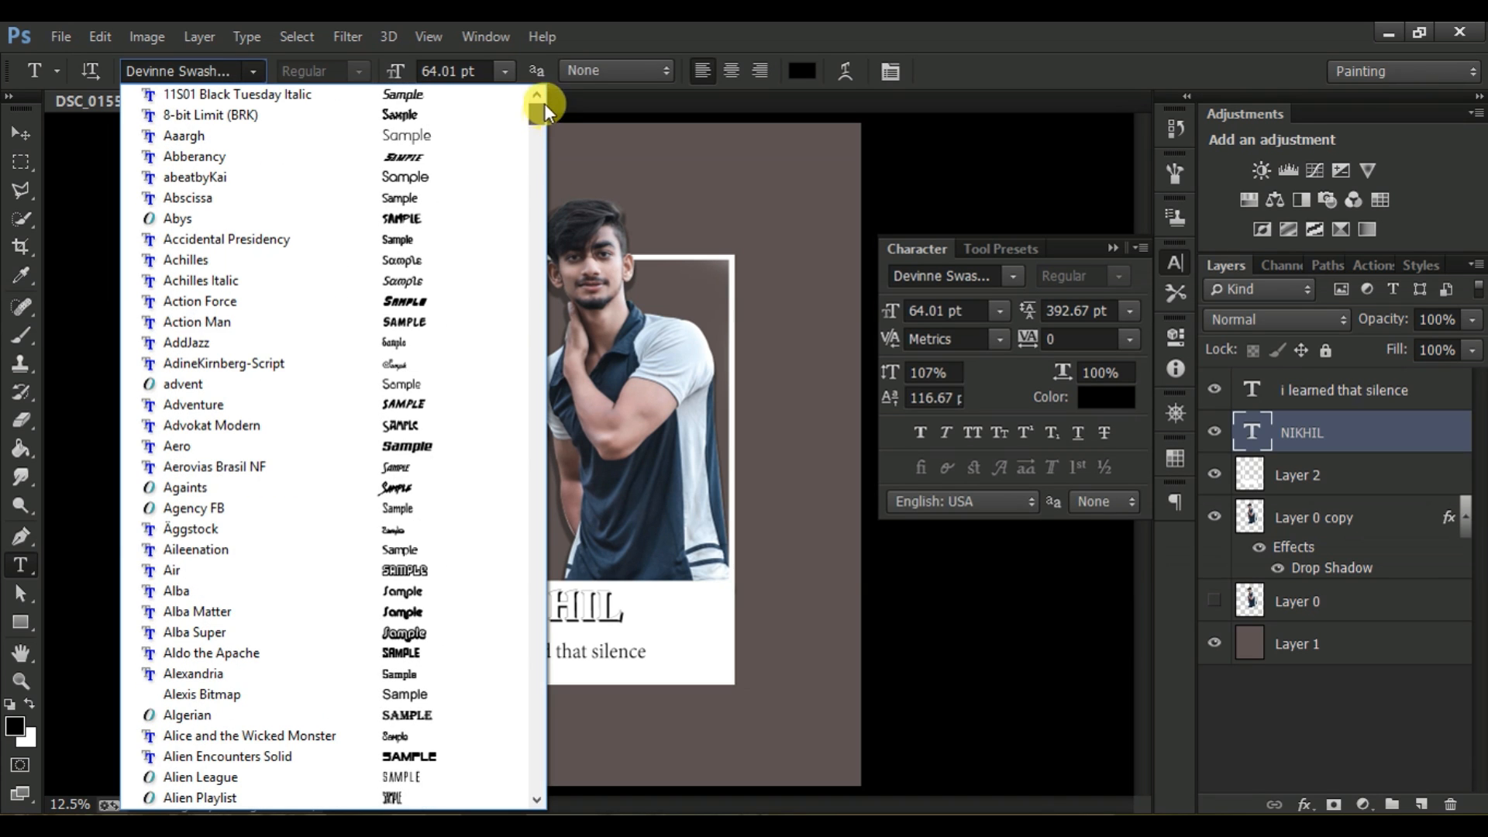
pyautogui.click(435, 699)
pyautogui.press('Down')
pyautogui.press('Down')
pyautogui.press('Down')
pyautogui.press('Down')
pyautogui.press('Down')
pyautogui.press('Down')
pyautogui.press('Down')
pyautogui.click(256, 71)
pyautogui.click(405, 375)
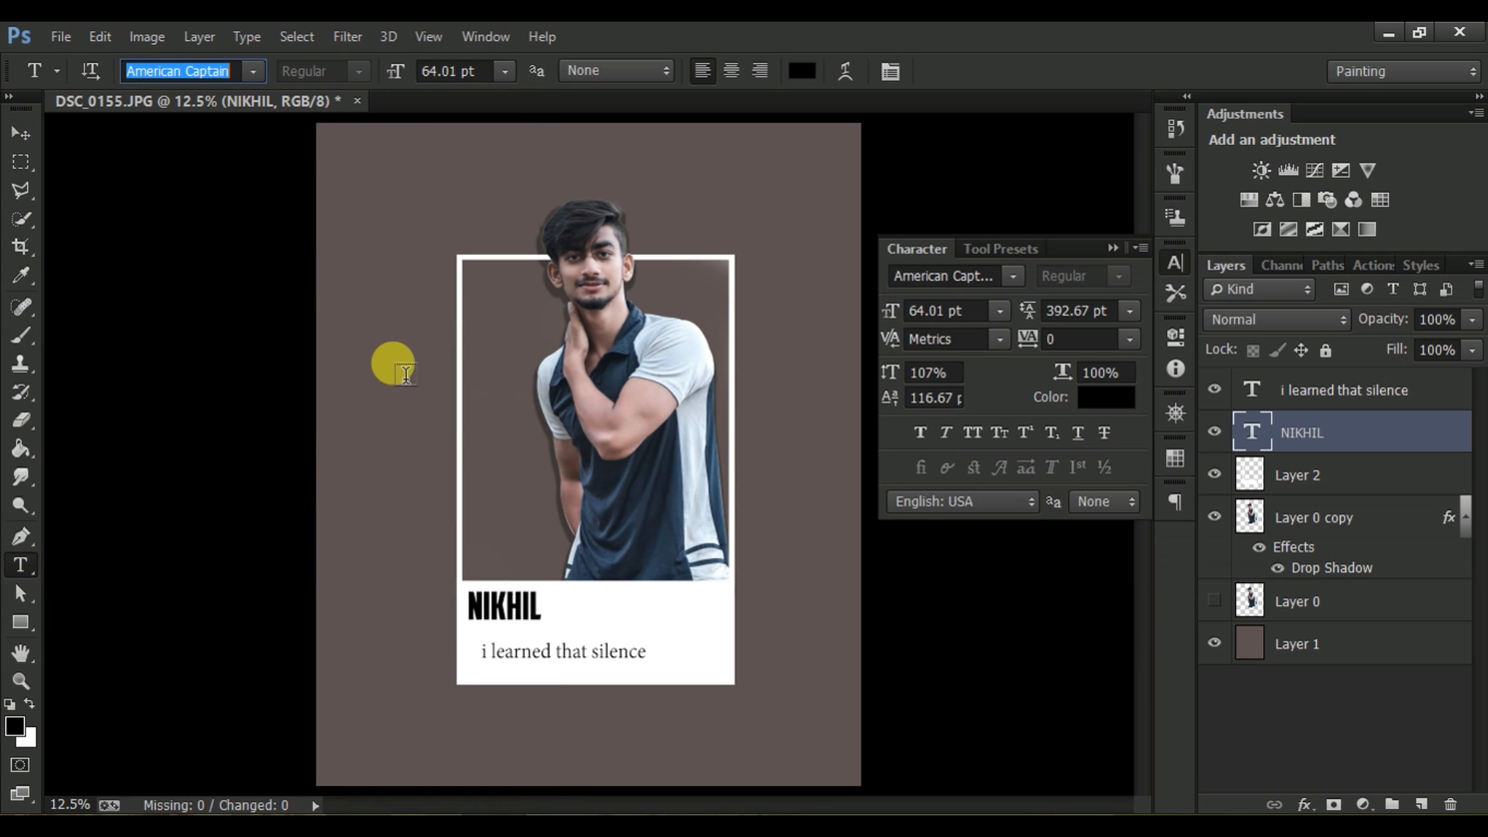
# Step: Set the name's tracking to 20 and change its font to Axis
pyautogui.moveTo(1022, 339); pyautogui.dragTo(1031, 340)
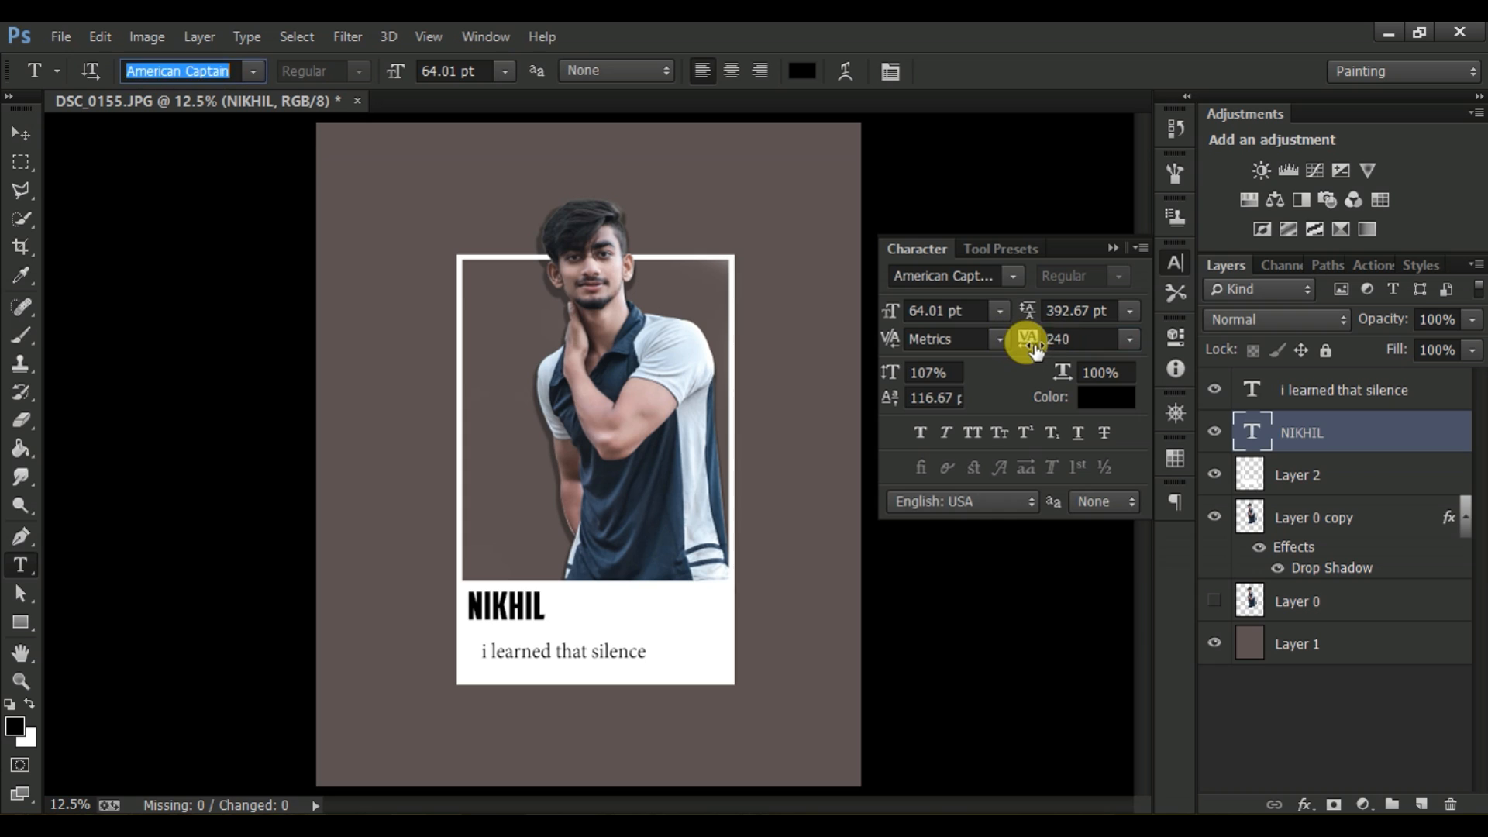
pyautogui.press('Down')
pyautogui.press('Down')
pyautogui.press('Down')
pyautogui.click(253, 72)
pyautogui.click(431, 431)
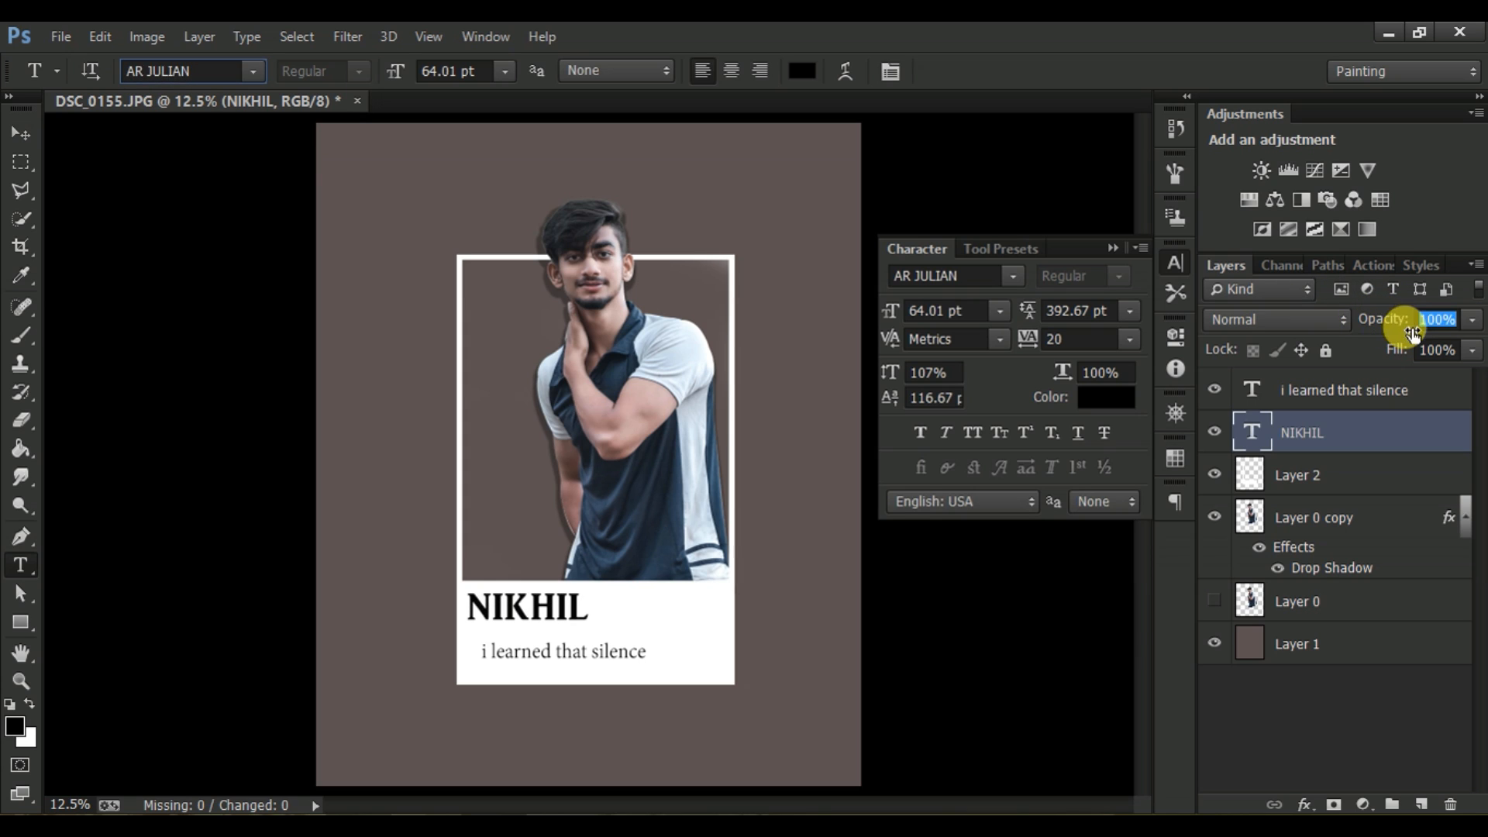
pyautogui.moveTo(574, 607); pyautogui.dragTo(571, 615)
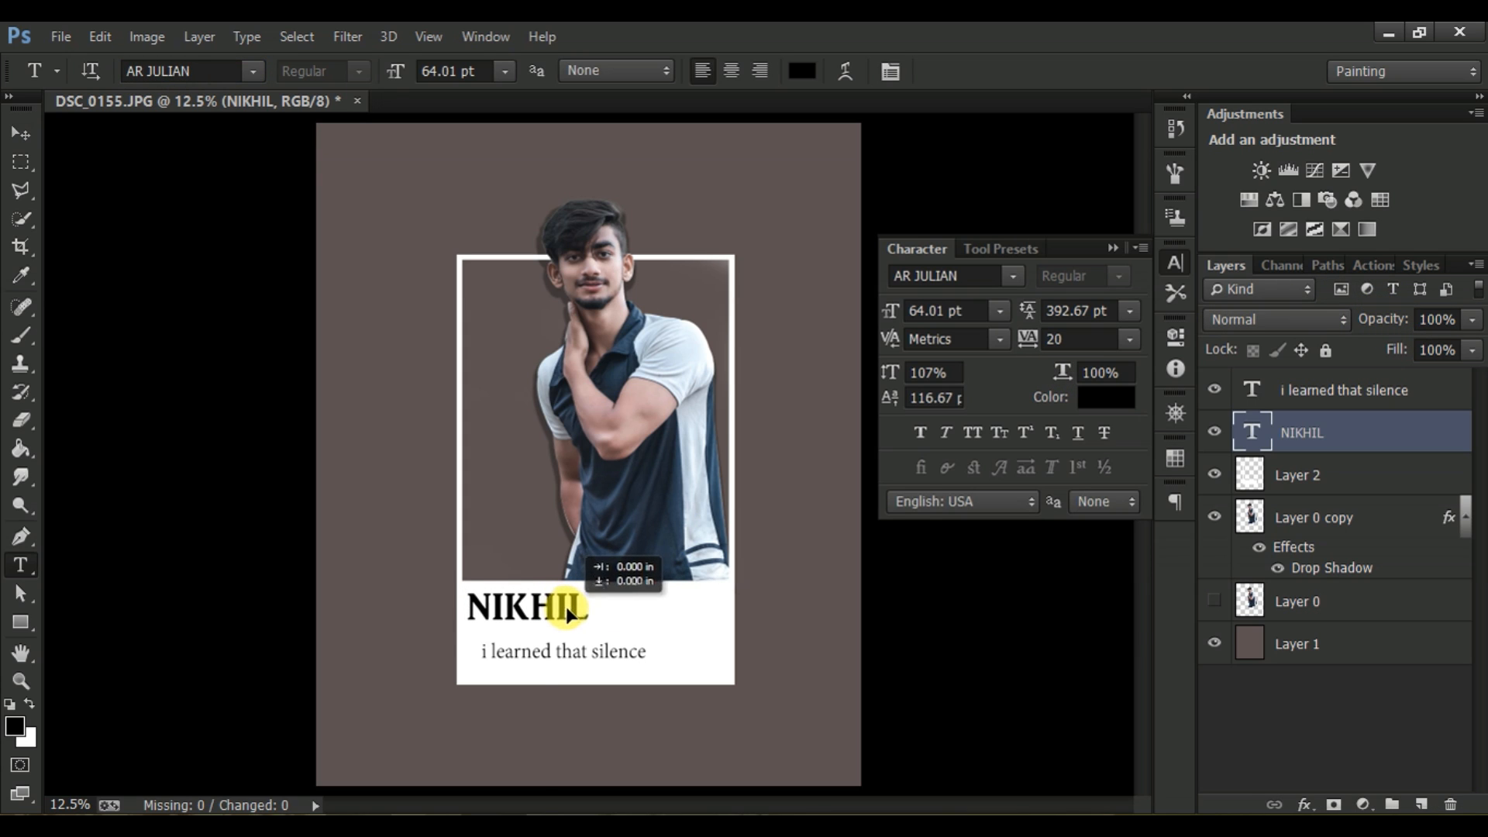
pyautogui.click(253, 70)
pyautogui.click(483, 631)
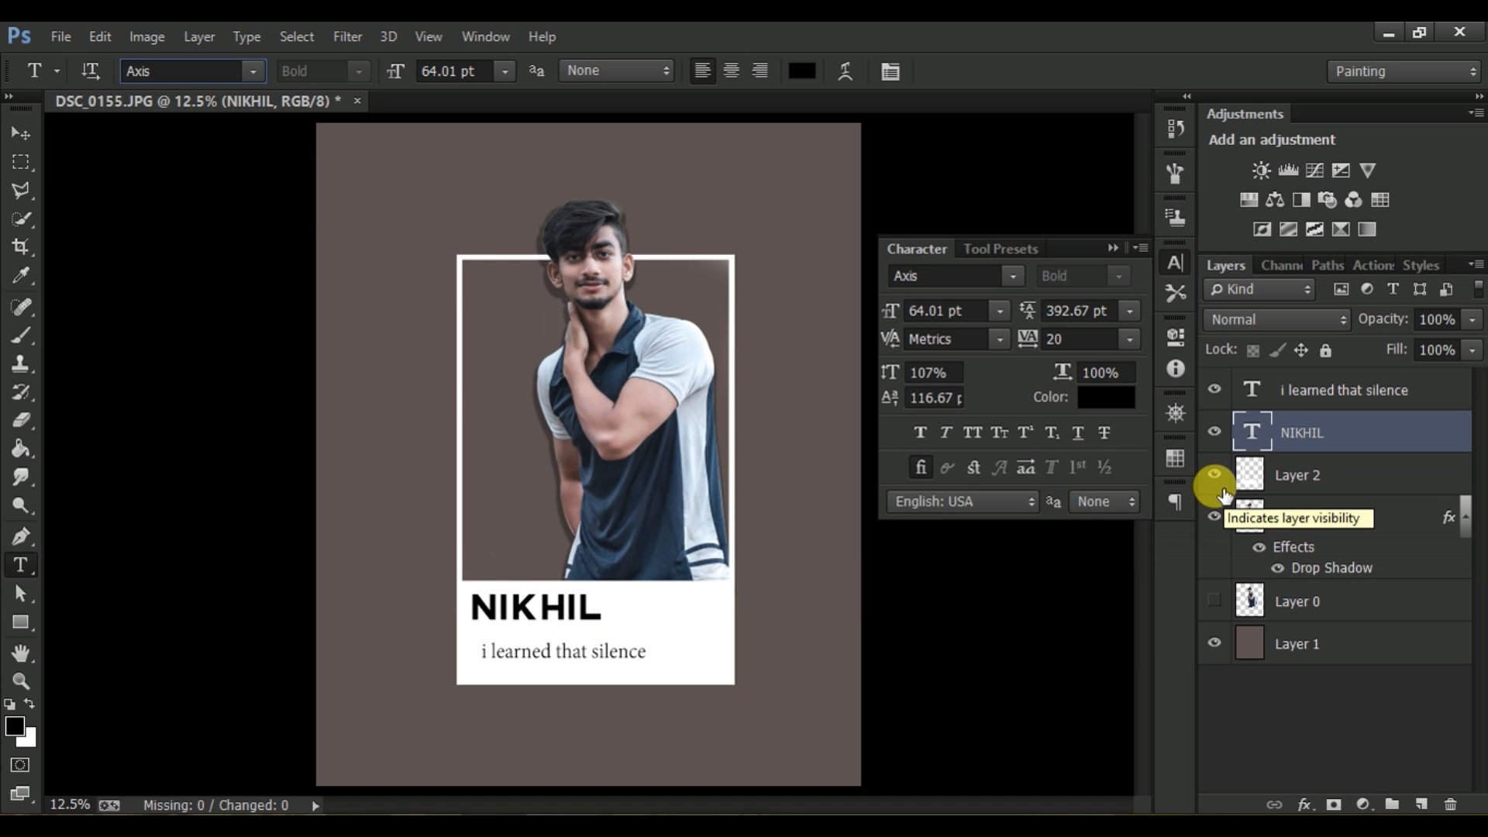
# Step: Add a drop shadow with a 26 px distance to the white frame on Layer 2
pyautogui.hotkey('ctrl', 'shift', 'j')
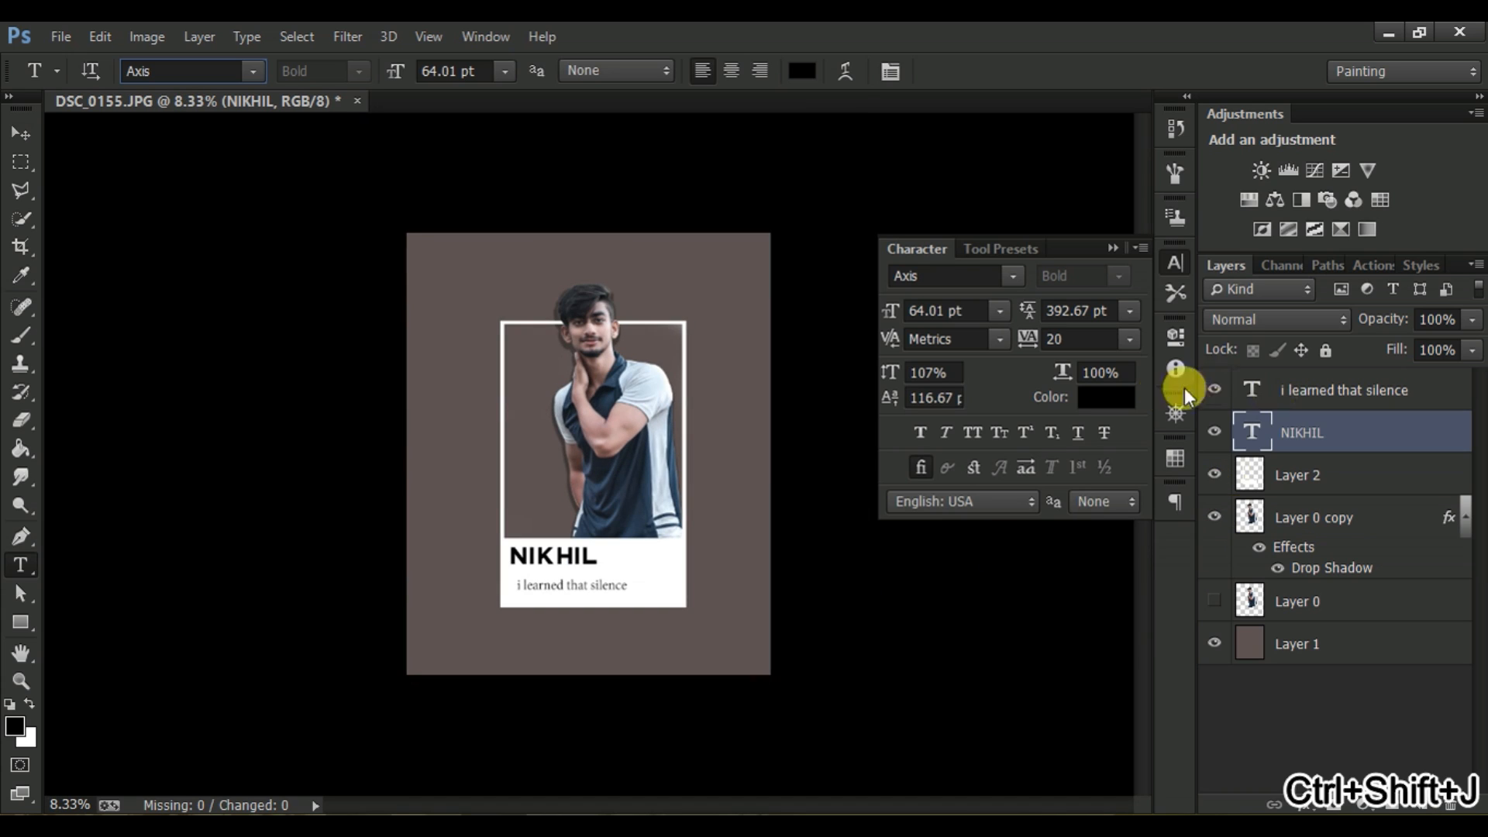
pyautogui.click(1247, 387)
pyautogui.hotkey('ctrl', 'shift', 'j')
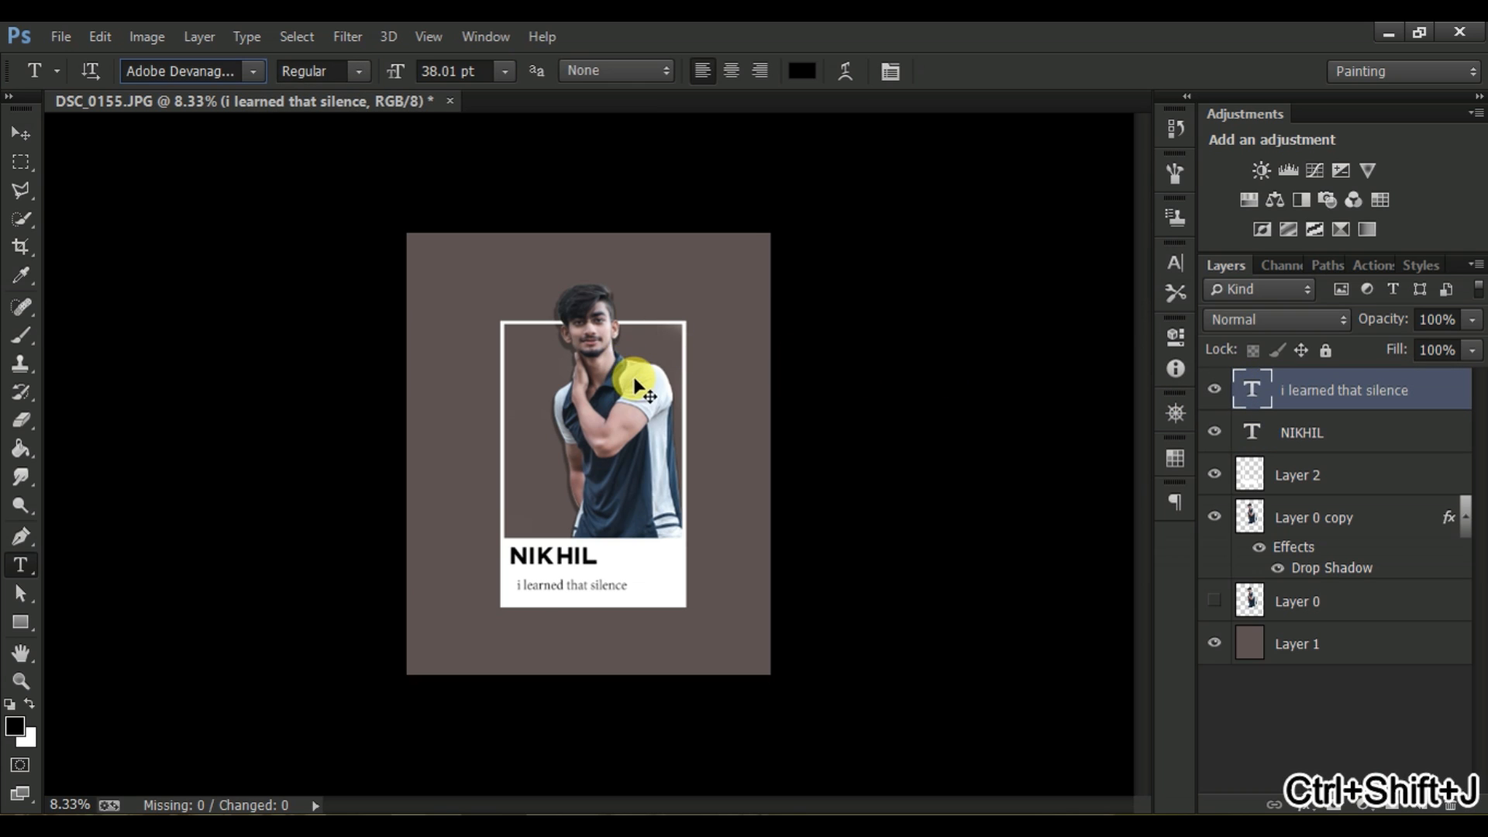
pyautogui.click(1298, 469)
pyautogui.rightClick(1294, 474)
pyautogui.click(883, 141)
pyautogui.click(863, 527)
pyautogui.moveTo(1145, 349); pyautogui.dragTo(1156, 361)
pyautogui.click(1465, 211)
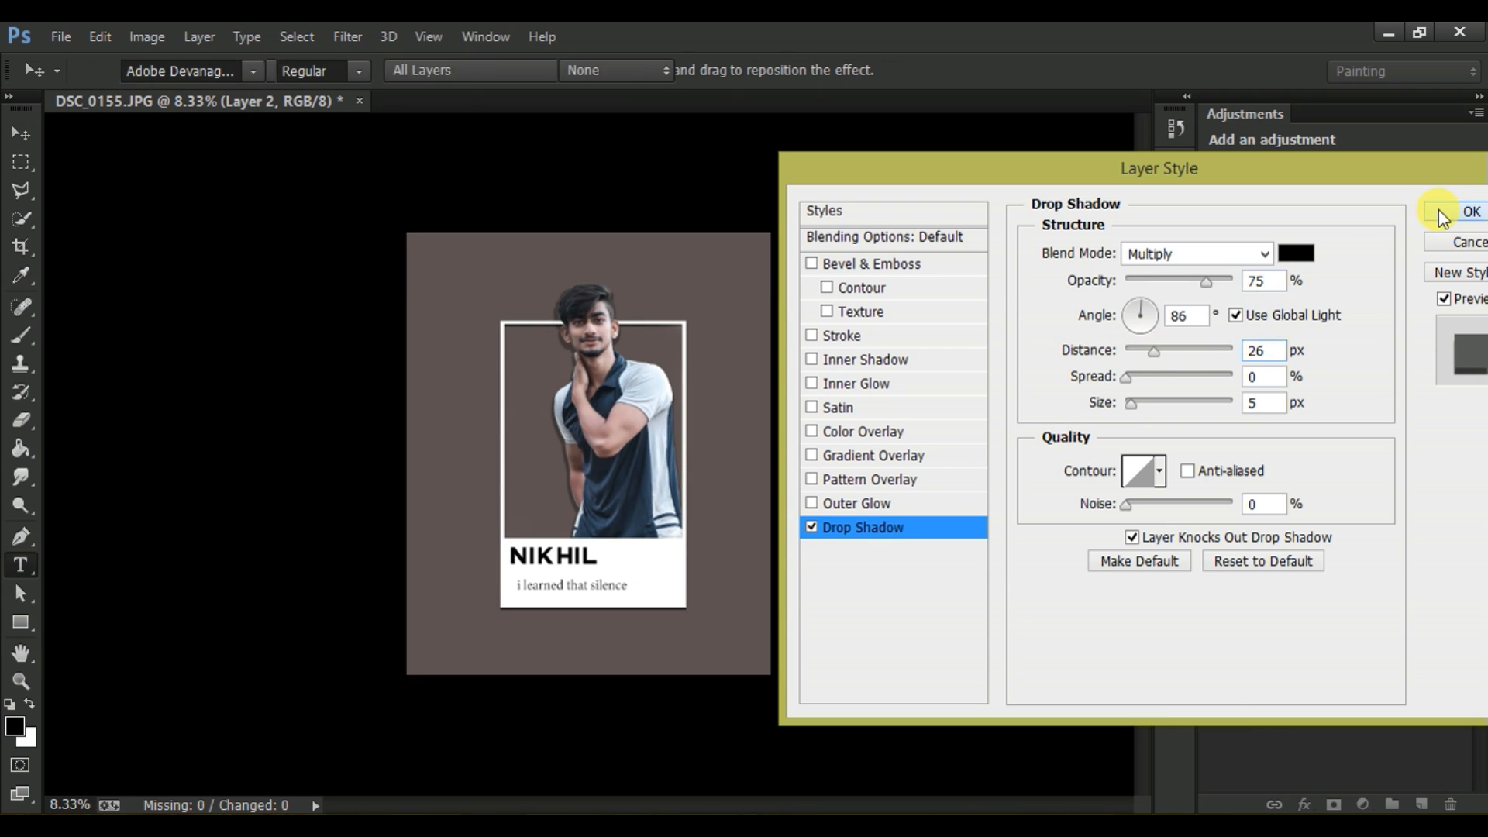
# Step: Stamp all visible layers into a new merged layer above the "i learned that silence" text layer
pyautogui.hotkey('ctrl', 'shift', 'j')
pyautogui.hotkey('ctrl', 'alt', 'shift', 'j')
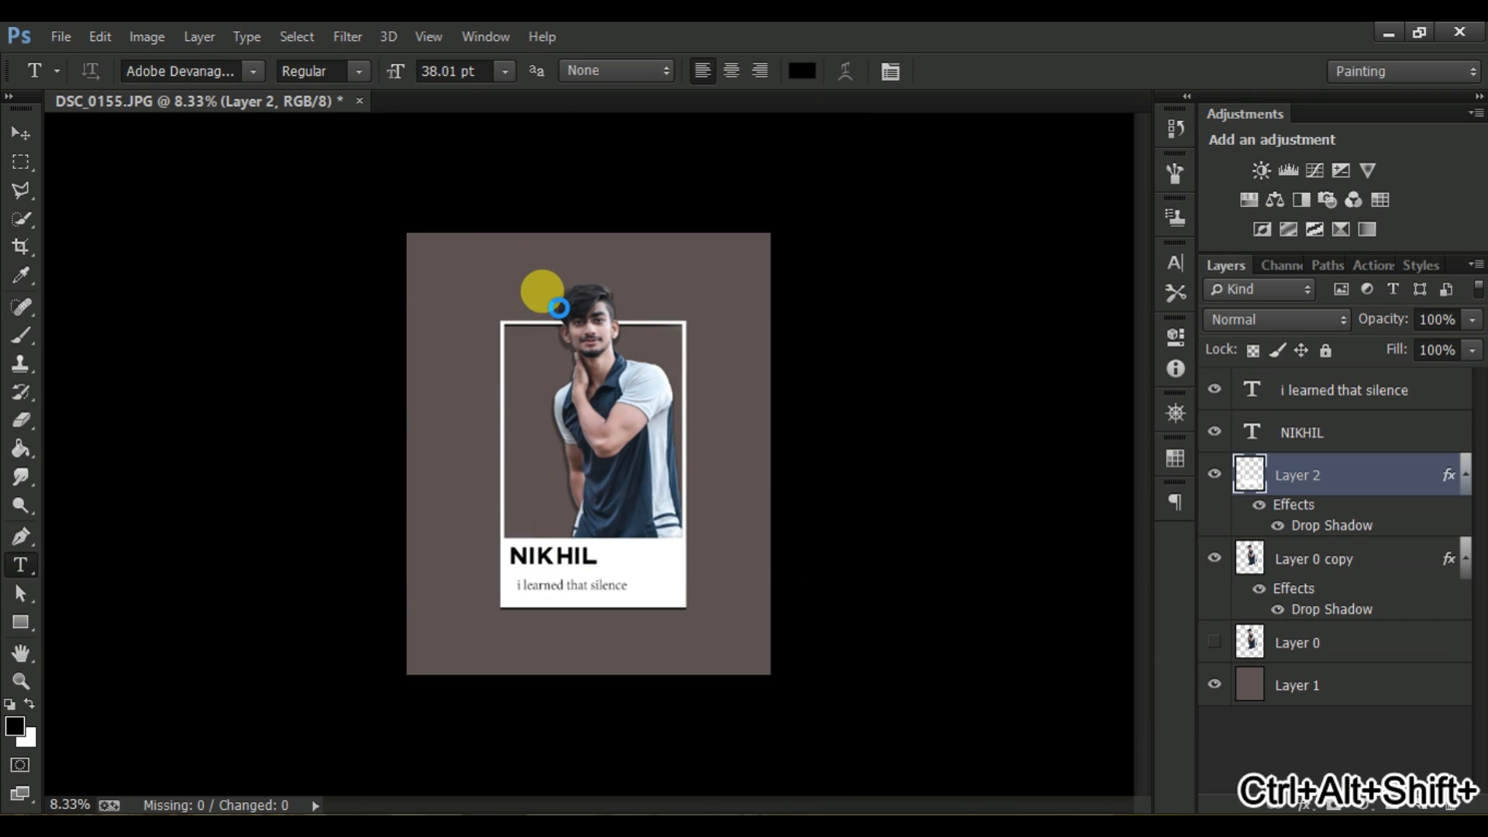
pyautogui.hotkey('ctrl', 'alt', 'shift', 'e')
pyautogui.hotkey('ctrl', 'z')
pyautogui.click(1332, 390)
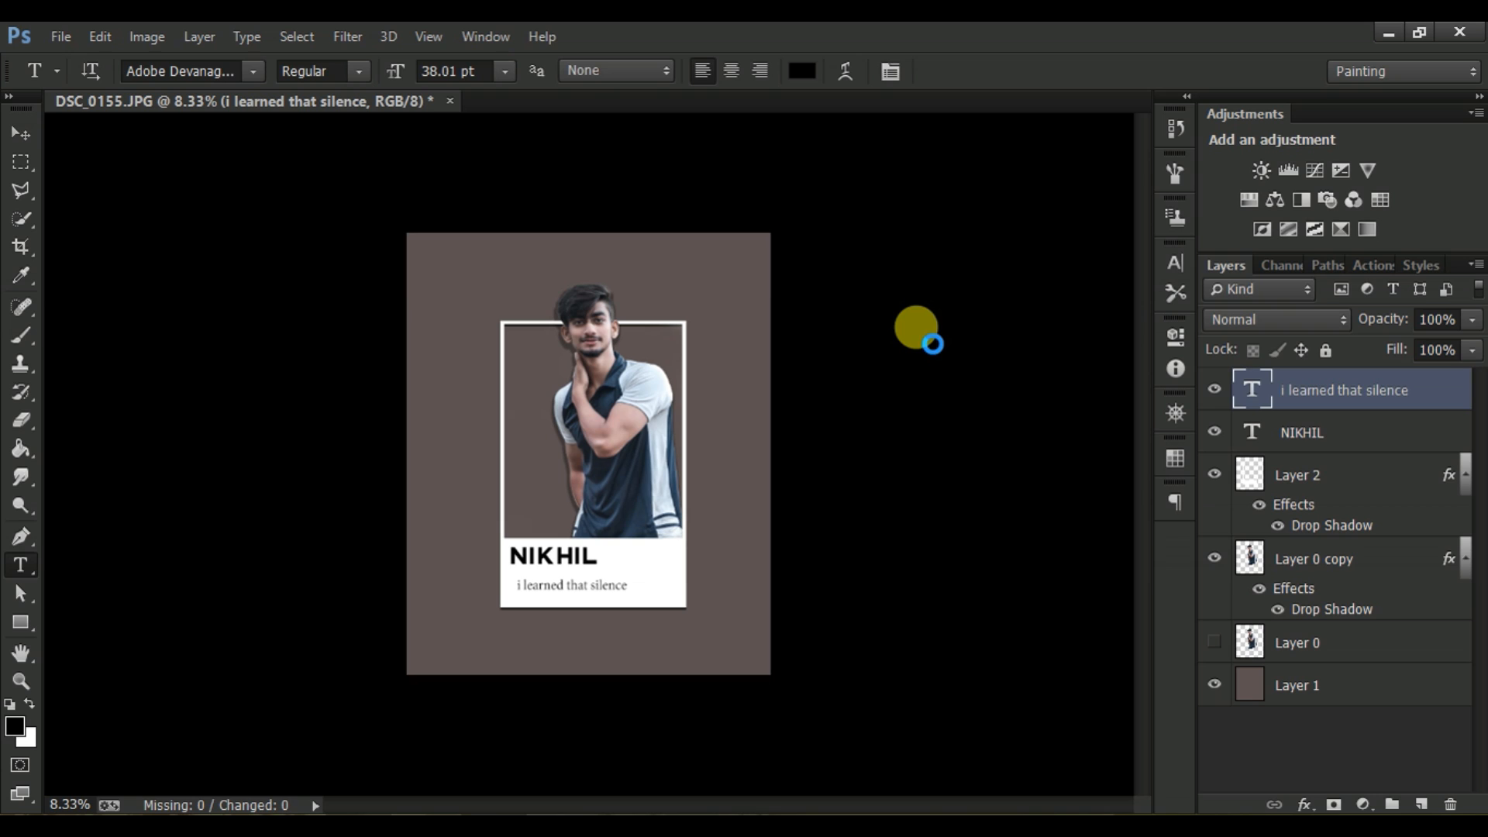
pyautogui.hotkey('ctrl', 'alt', 'shift', 'e')
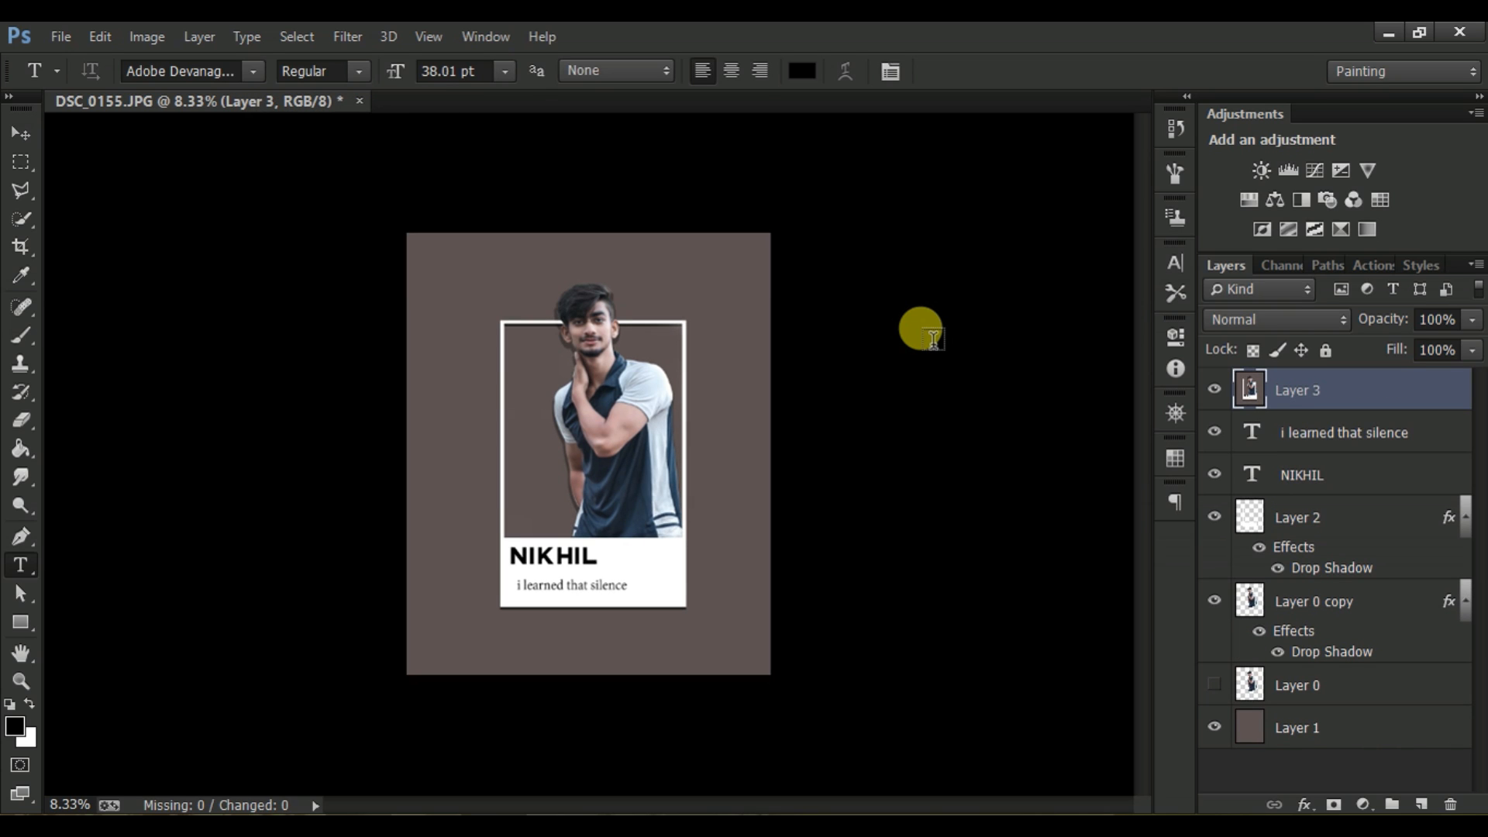
# Step: Open the merged layer in the Camera Raw Filter and apply the AVC-Teal+Orange a8-2019 preset
pyautogui.click(359, 37)
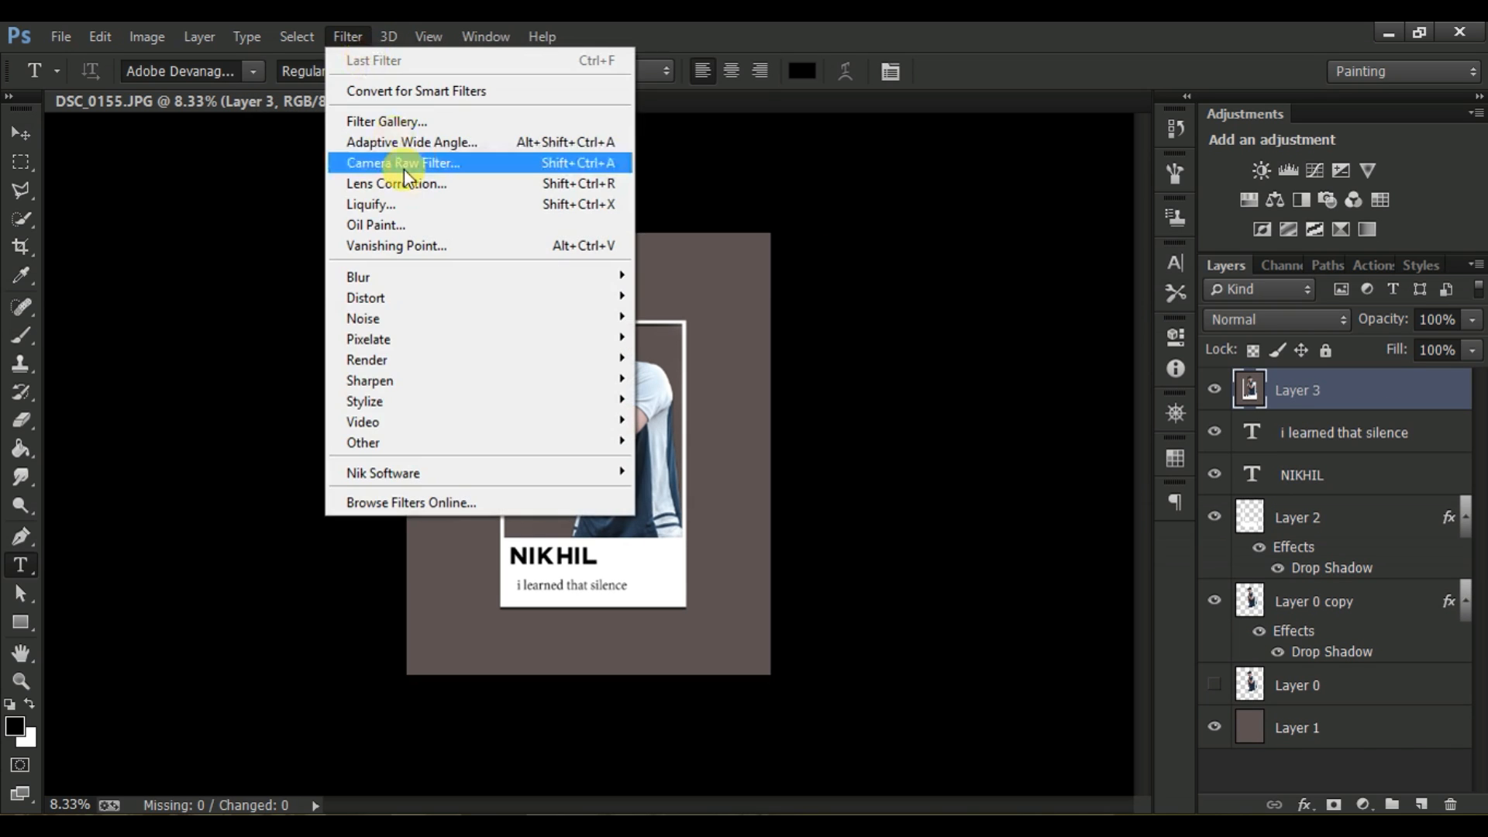
pyautogui.click(403, 166)
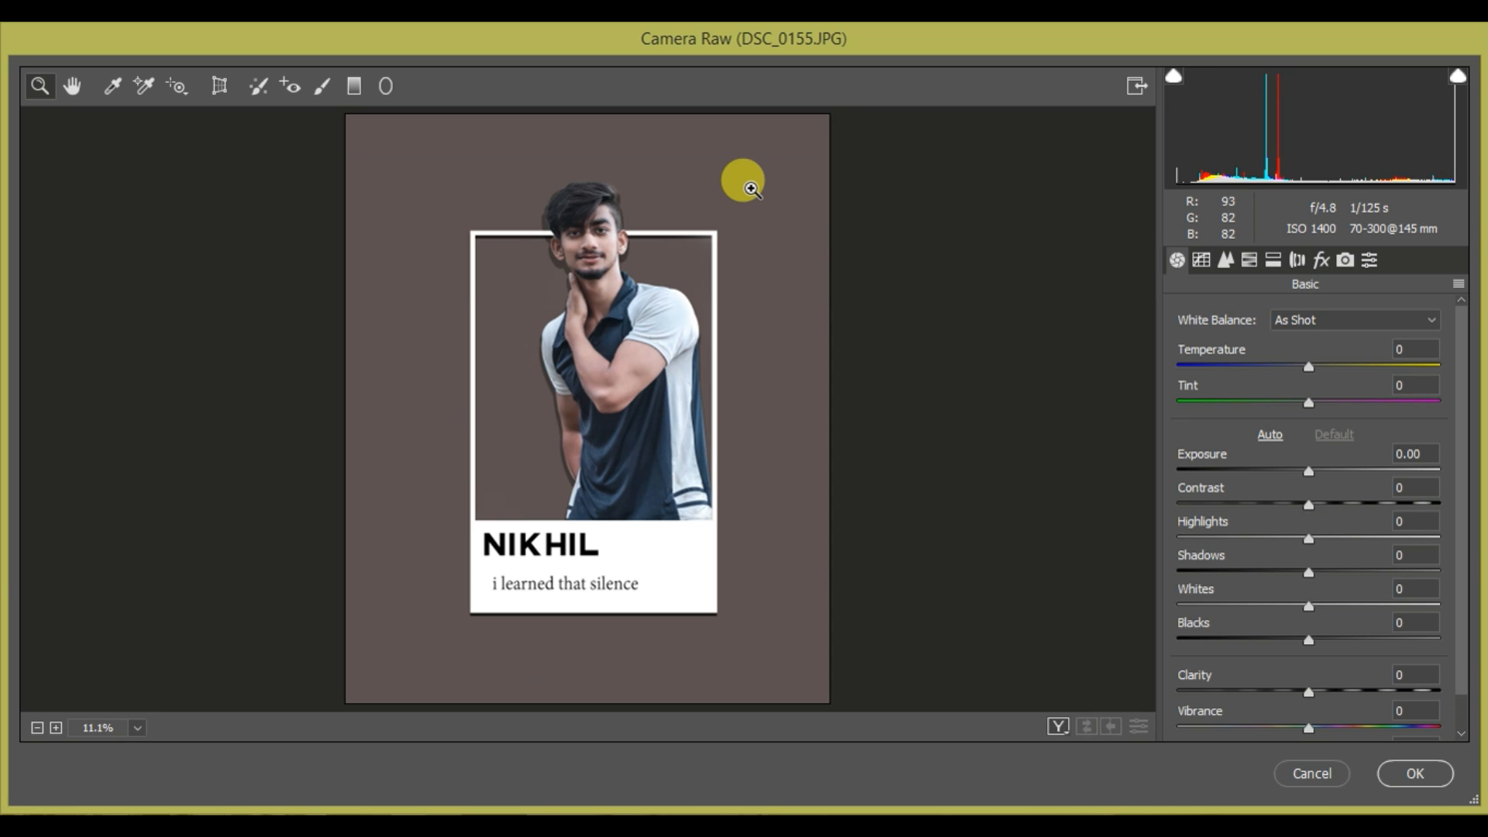
pyautogui.click(1368, 259)
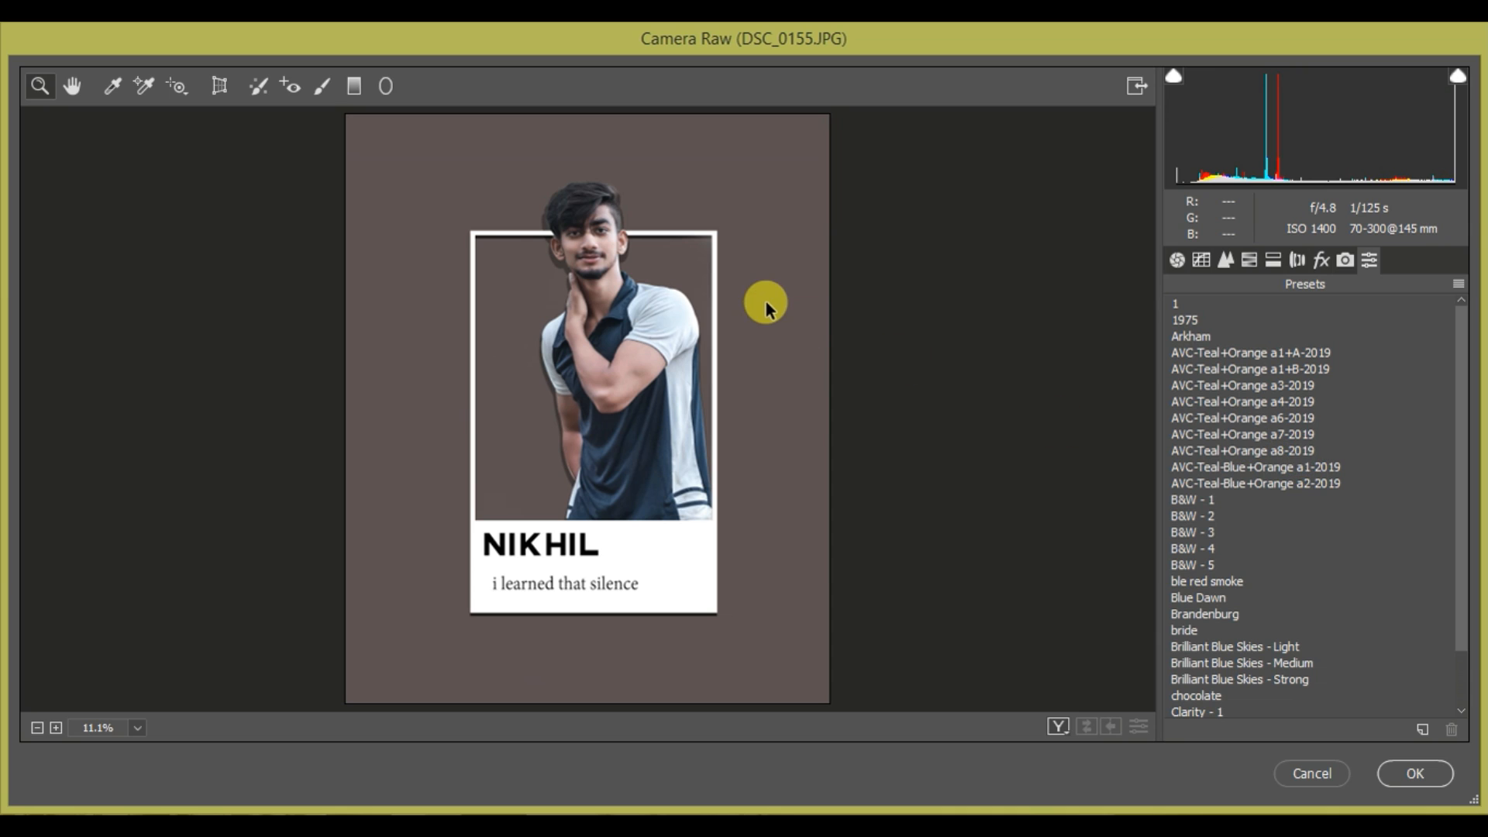
pyautogui.click(1242, 450)
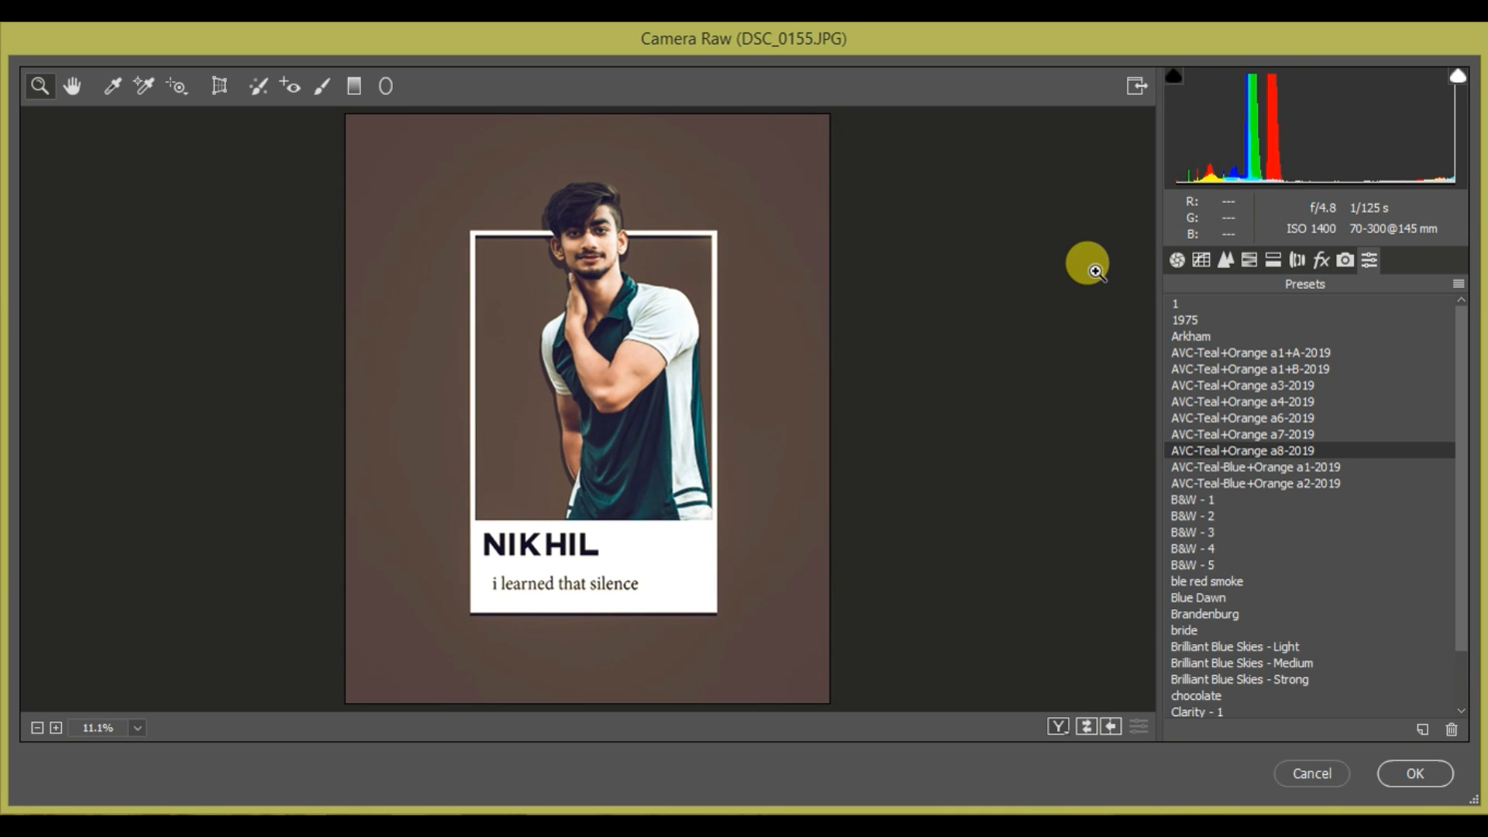
# Step: Set the contrast to -71 and the oranges luminance to +100 in Camera Raw
pyautogui.click(1177, 260)
pyautogui.moveTo(1312, 505); pyautogui.dragTo(1215, 502)
pyautogui.moveTo(1313, 366); pyautogui.dragTo(1284, 368)
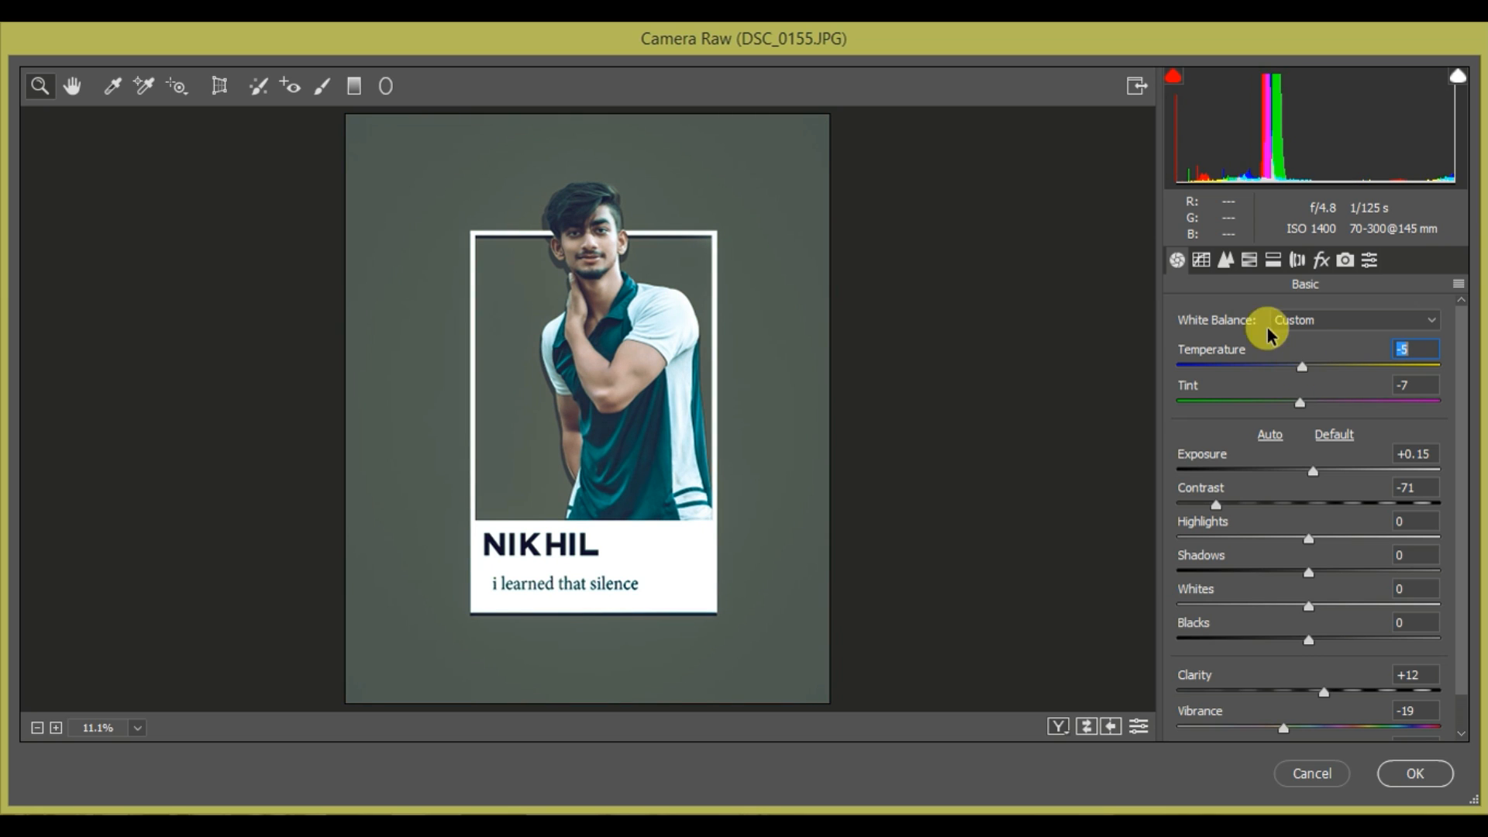
pyautogui.click(1248, 260)
pyautogui.click(1330, 346)
pyautogui.moveTo(1361, 458); pyautogui.dragTo(1461, 466)
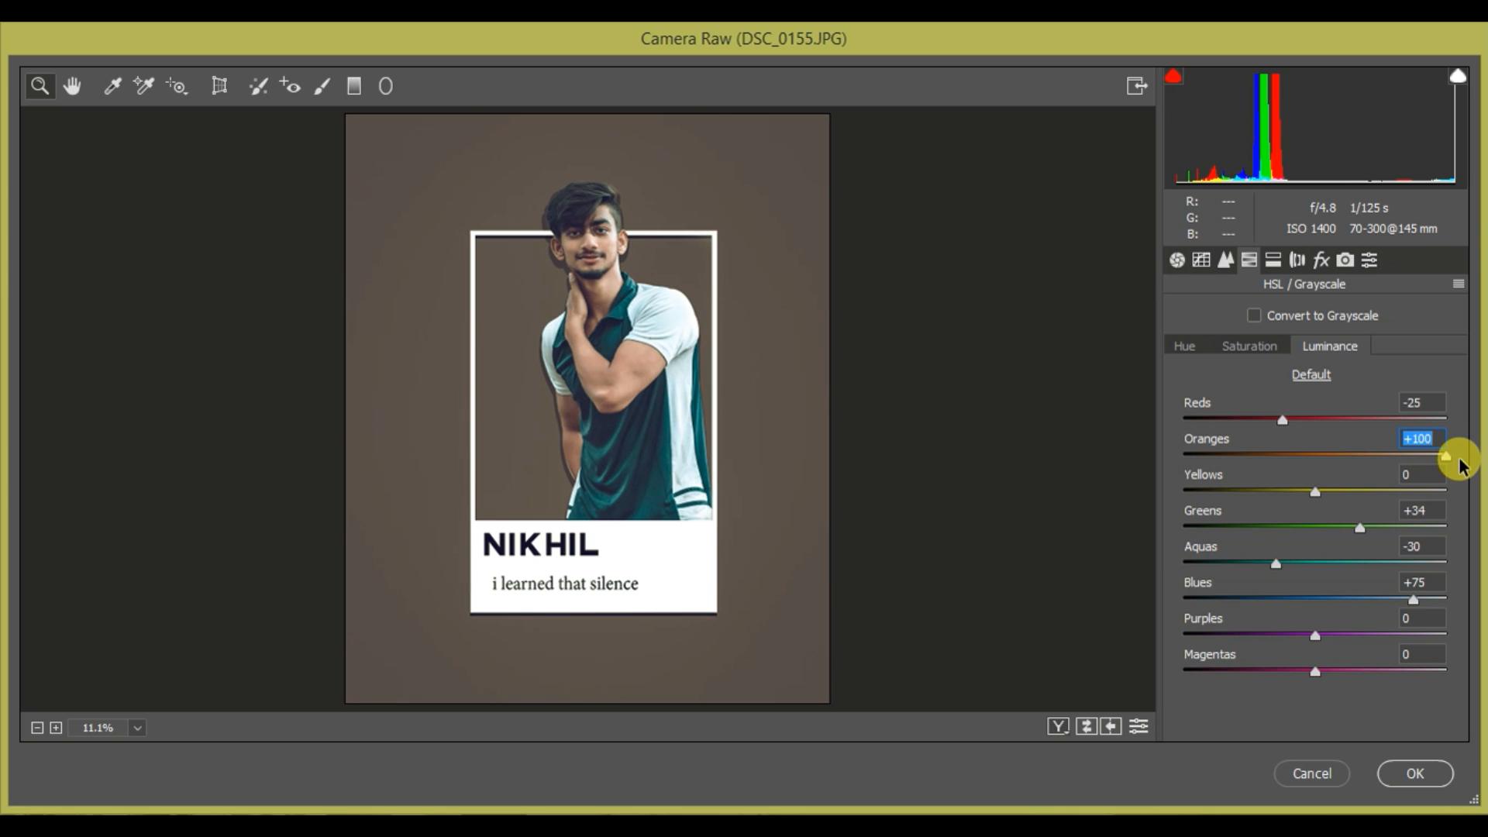
# Step: Set the clarity to +13 in the basic Camera Raw adjustments
pyautogui.click(1184, 345)
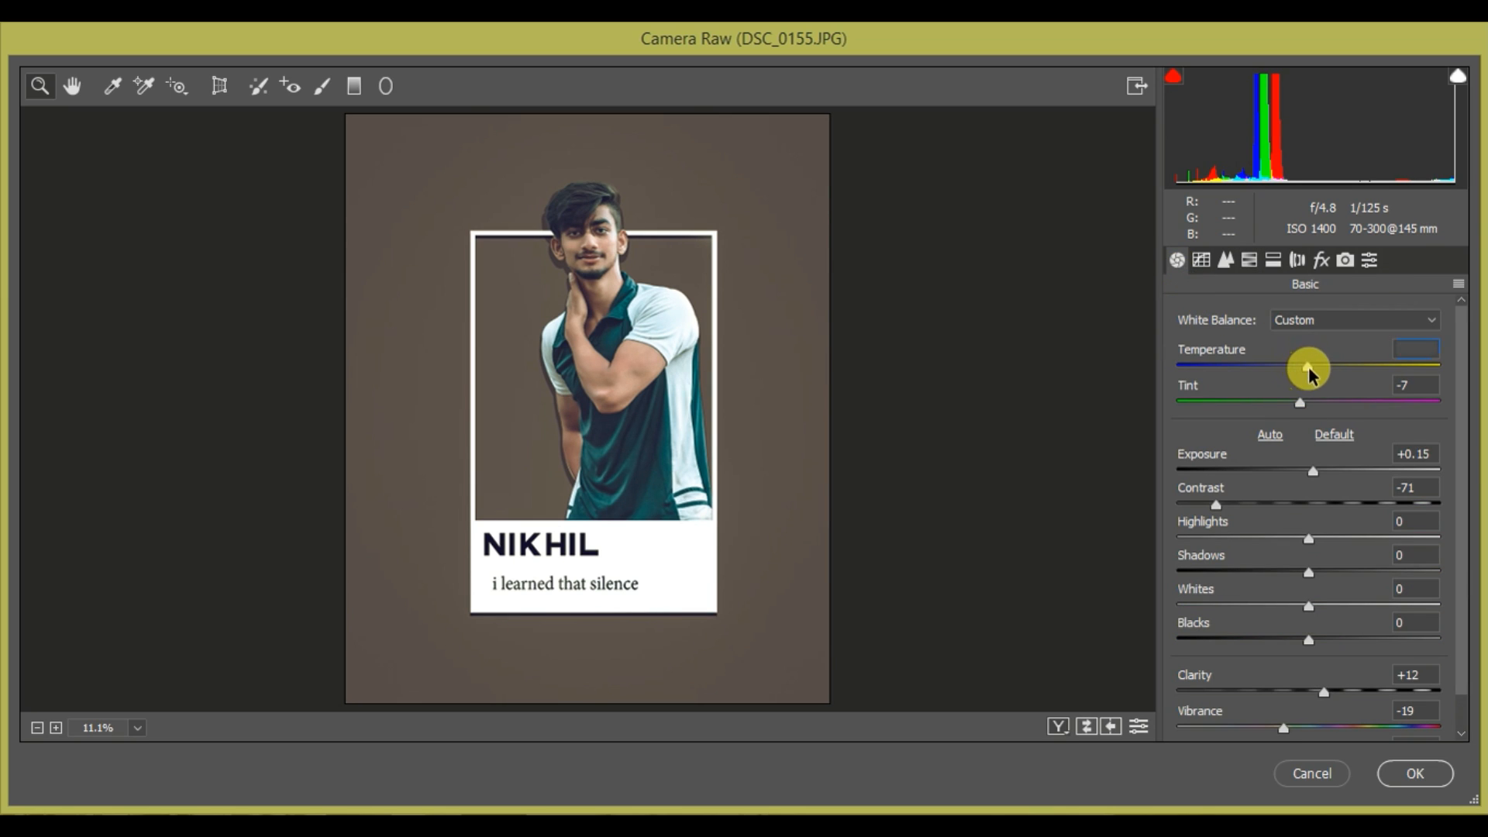
pyautogui.moveTo(1323, 690)
pyautogui.mouseDown()
pyautogui.moveTo(1346, 692)
pyautogui.moveTo(1324, 690)
pyautogui.mouseUp()
pyautogui.hotkey('ctrl', '-')
pyautogui.hotkey('ctrl', '+')
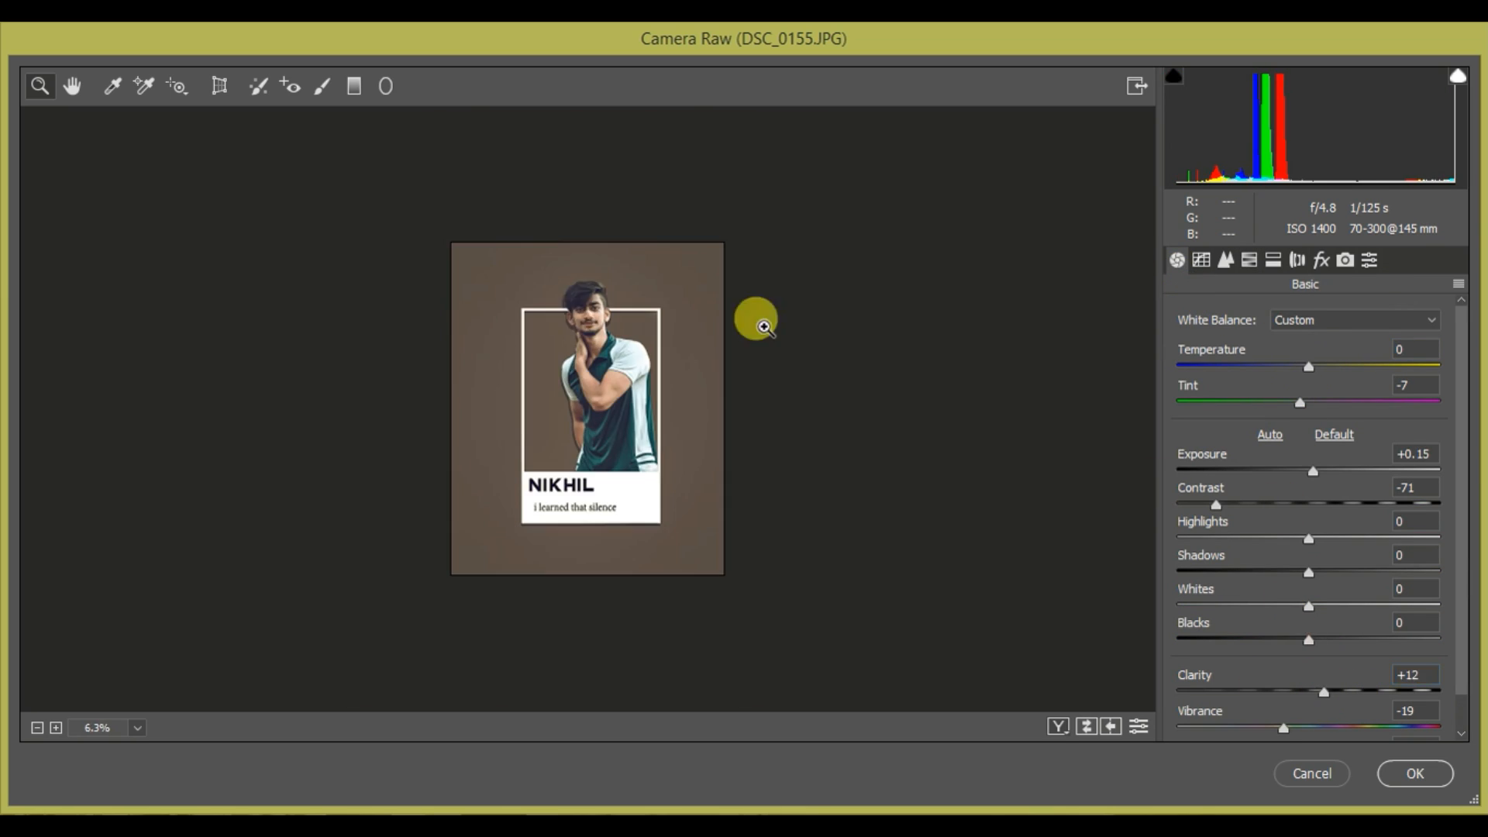
pyautogui.scroll(1, 623, 386)
pyautogui.scroll(-1, 623, 386)
pyautogui.moveTo(1330, 691)
pyautogui.mouseDown()
pyautogui.moveTo(1383, 693)
pyautogui.moveTo(1331, 693)
pyautogui.mouseUp()
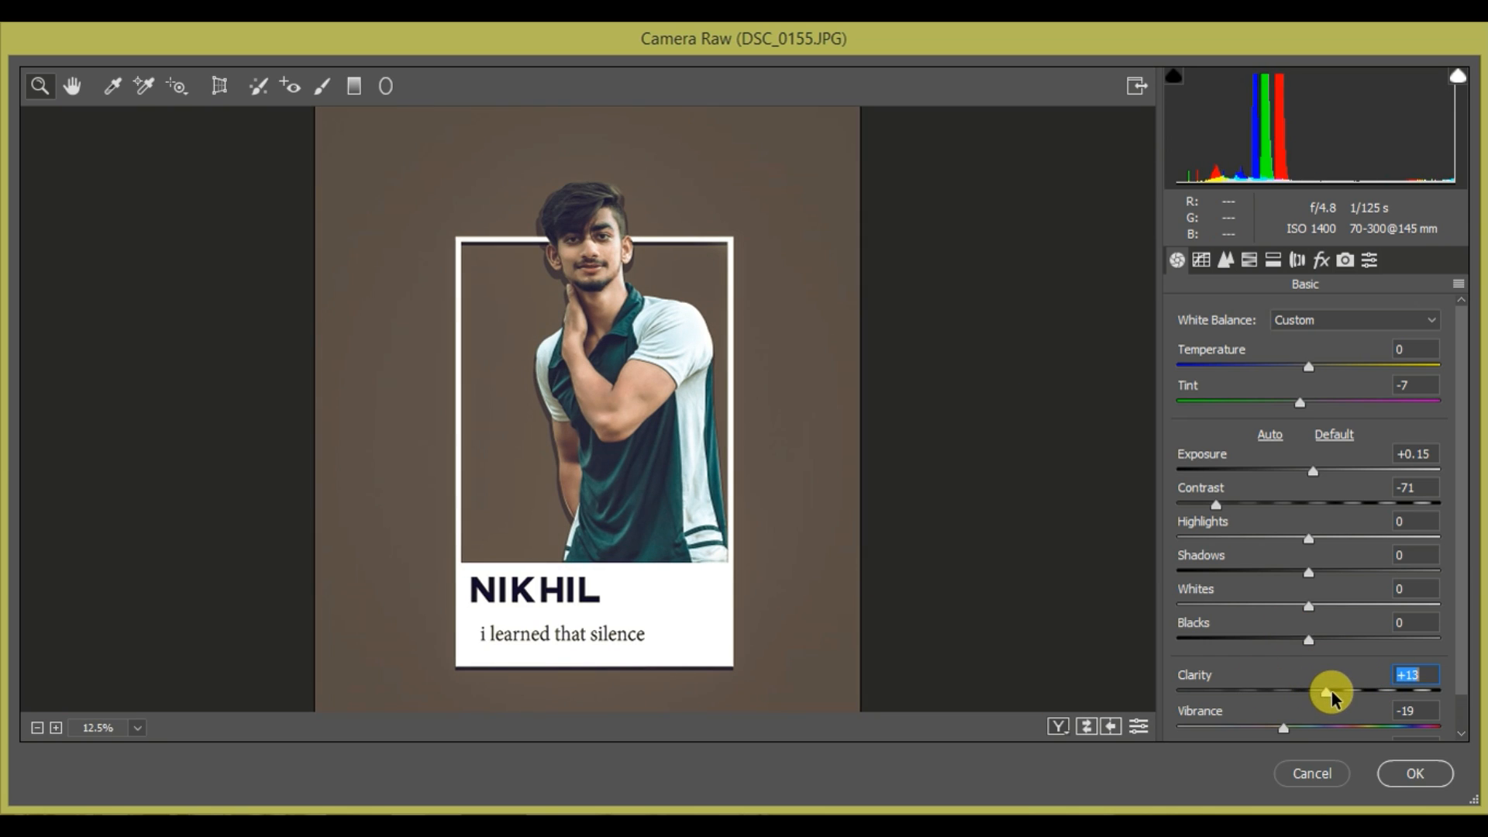
# Step: Set the saturation to +26 and the exposure to +0.25, and apply the Camera Raw adjustments
pyautogui.scroll(-1, 1421, 662)
pyautogui.click(1353, 726)
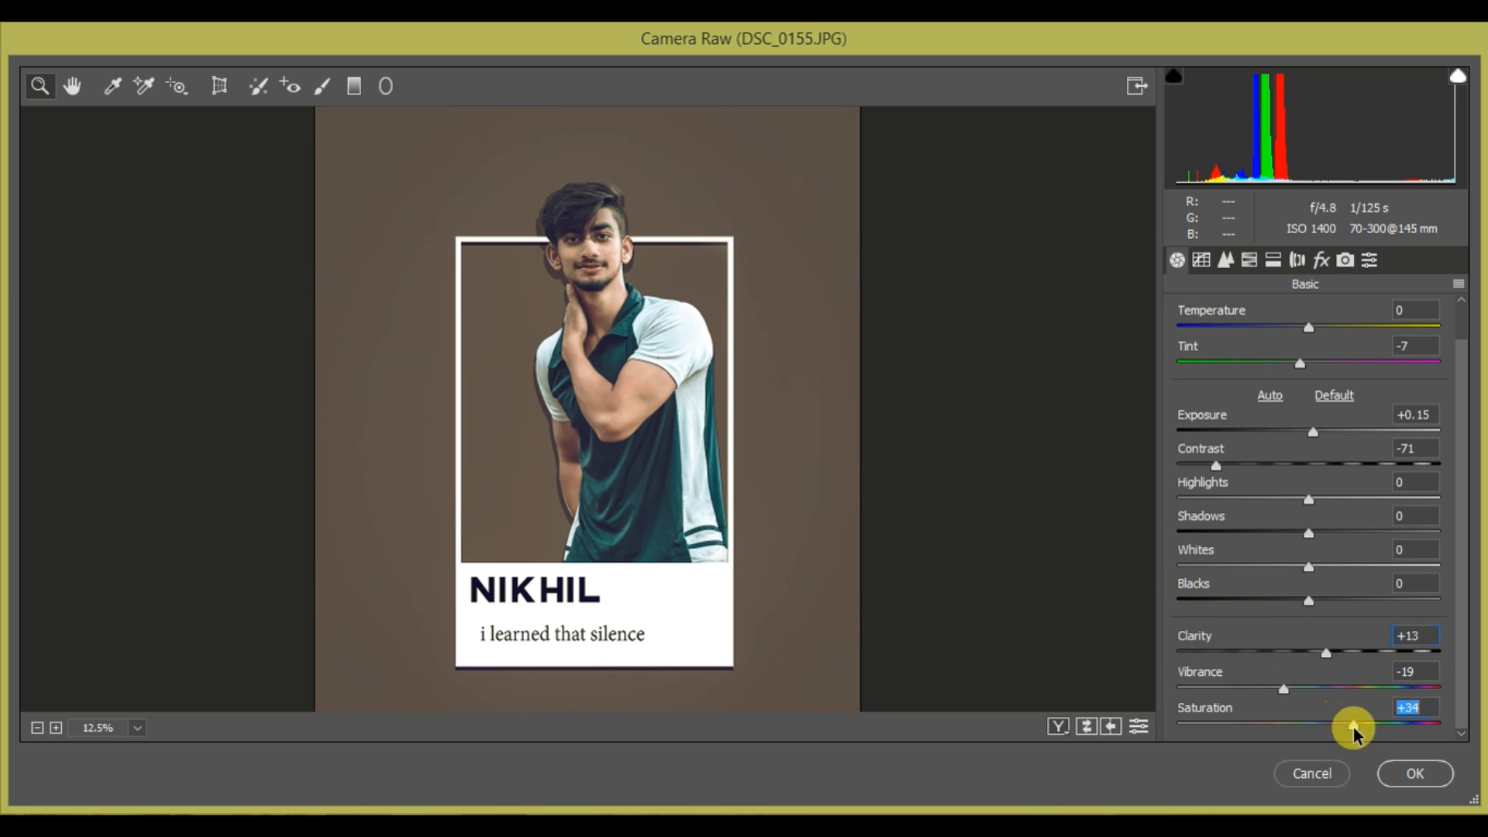
pyautogui.moveTo(1383, 740); pyautogui.dragTo(1342, 730)
pyautogui.moveTo(1313, 432); pyautogui.dragTo(1322, 431)
pyautogui.hotkey('ctrl', 'j')
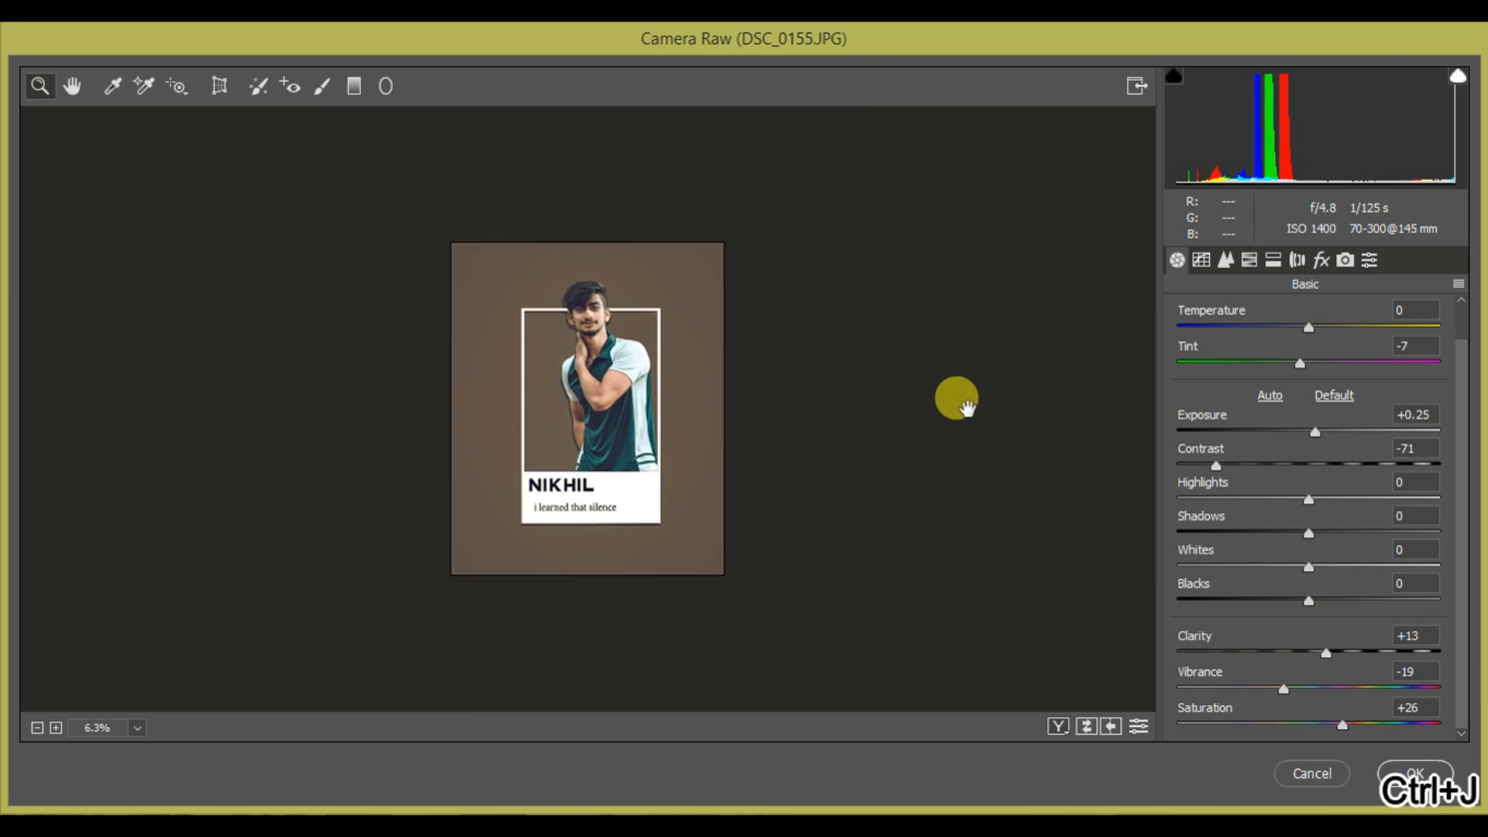
pyautogui.click(1414, 774)
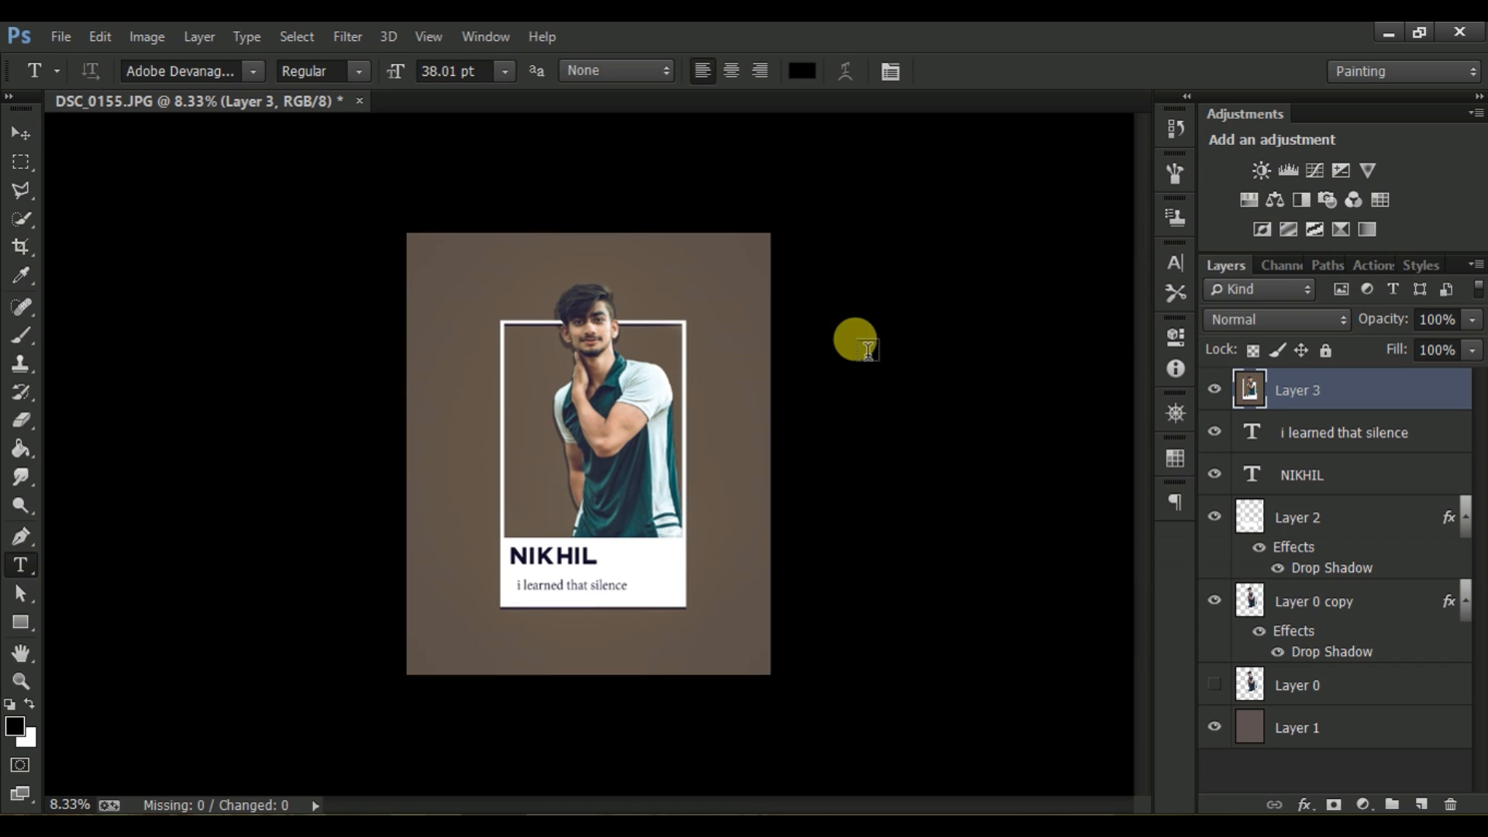
# Step: Examine the graded composite up close around the man's face, shirt and frame edges, and return to the whole image
pyautogui.click(21, 681)
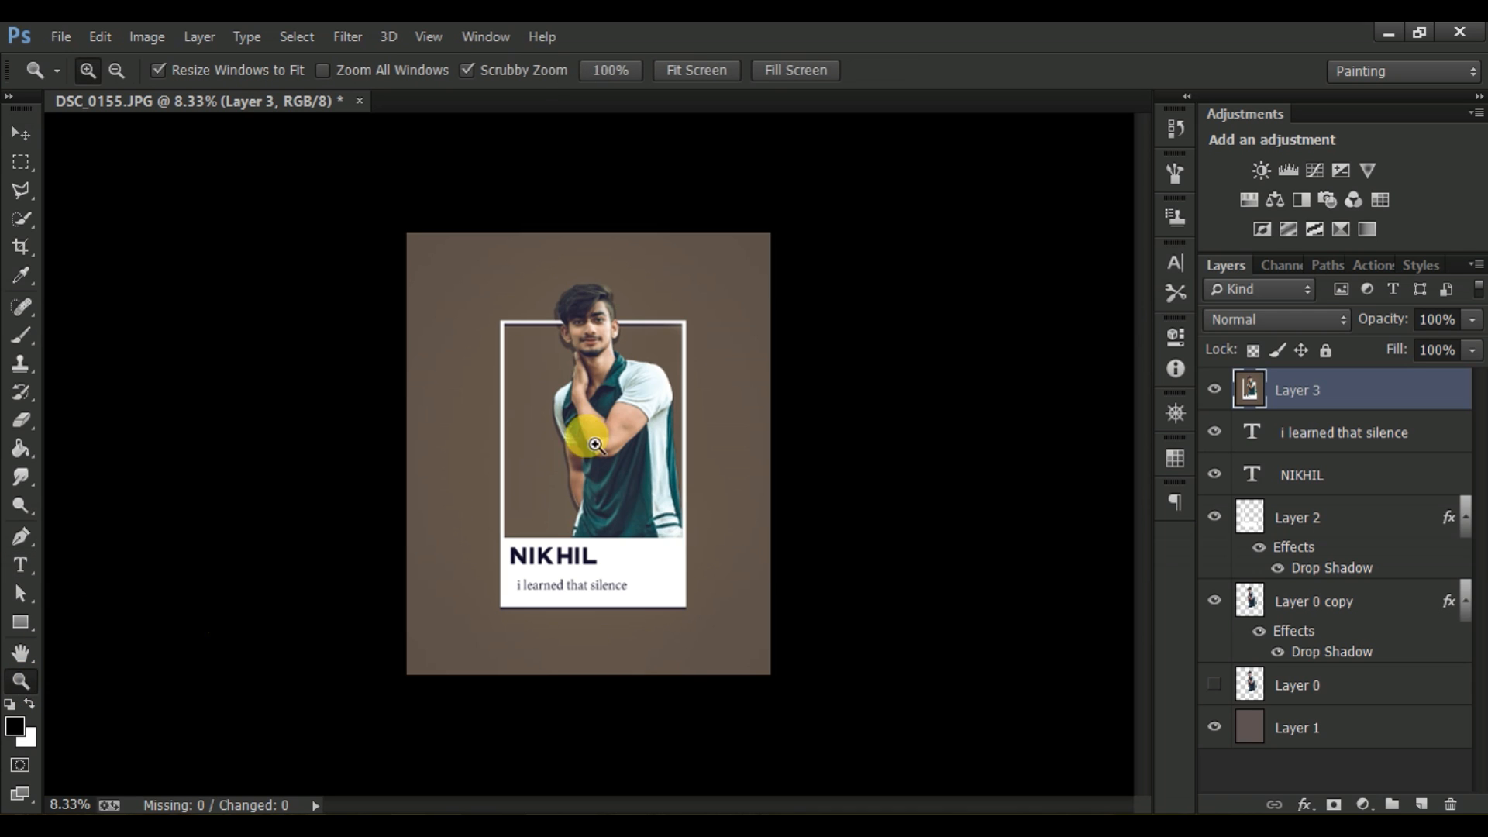
pyautogui.click(600, 405)
pyautogui.click(595, 398)
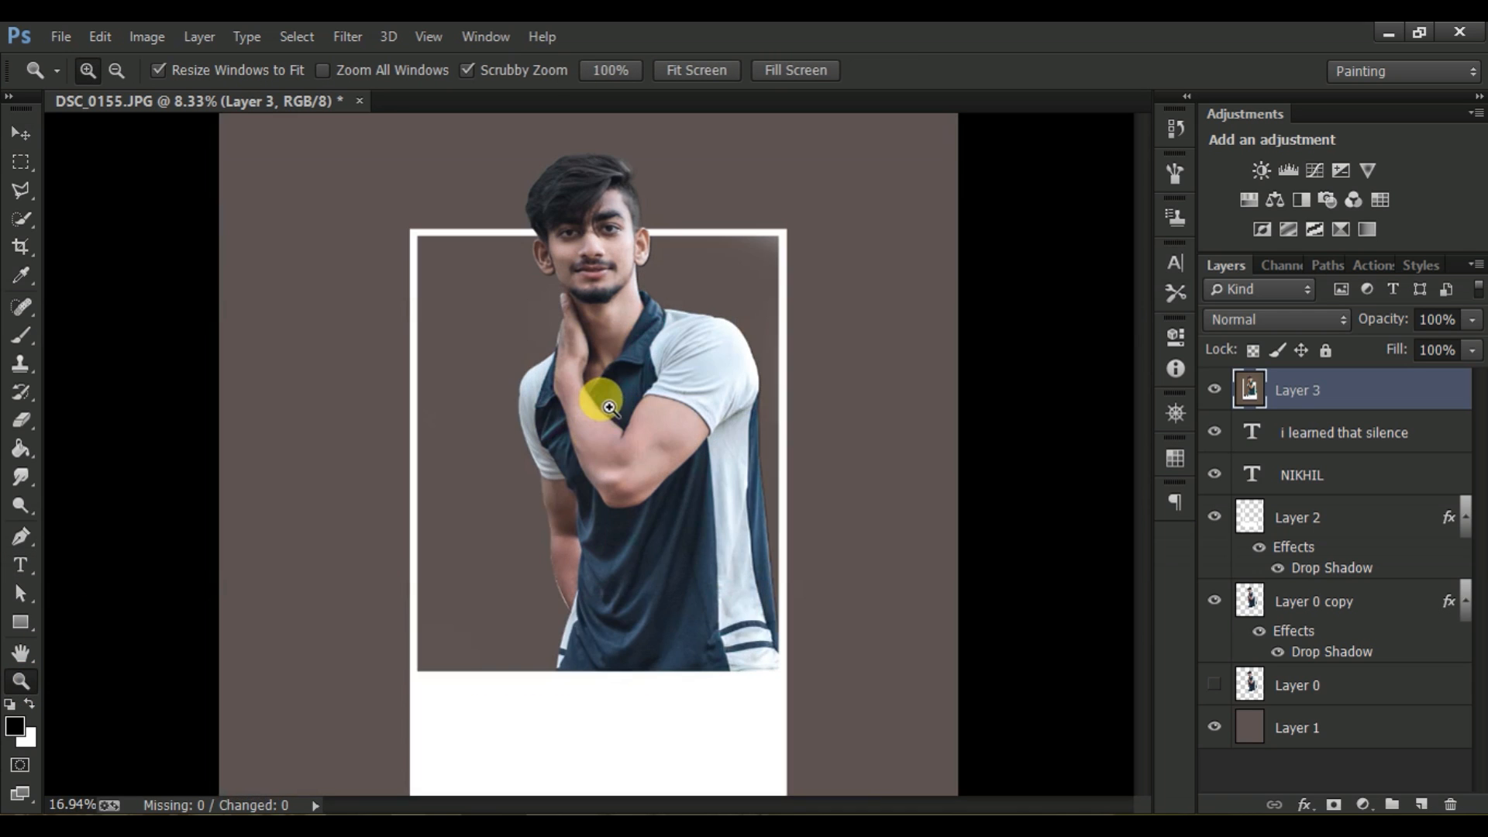
pyautogui.moveTo(707, 388); pyautogui.dragTo(723, 393)
pyautogui.hotkey('ctrl', '-')
pyautogui.hotkey('ctrl', '-')
pyautogui.hotkey('ctrl', '-')
pyautogui.hotkey('ctrl', '-')
pyautogui.hotkey('ctrl', '-')
pyautogui.hotkey('ctrl', '-')
pyautogui.hotkey('ctrl', '-')
pyautogui.hotkey('ctrl', '-')
pyautogui.hotkey('ctrl', '-')
pyautogui.hotkey('ctrl', '-')
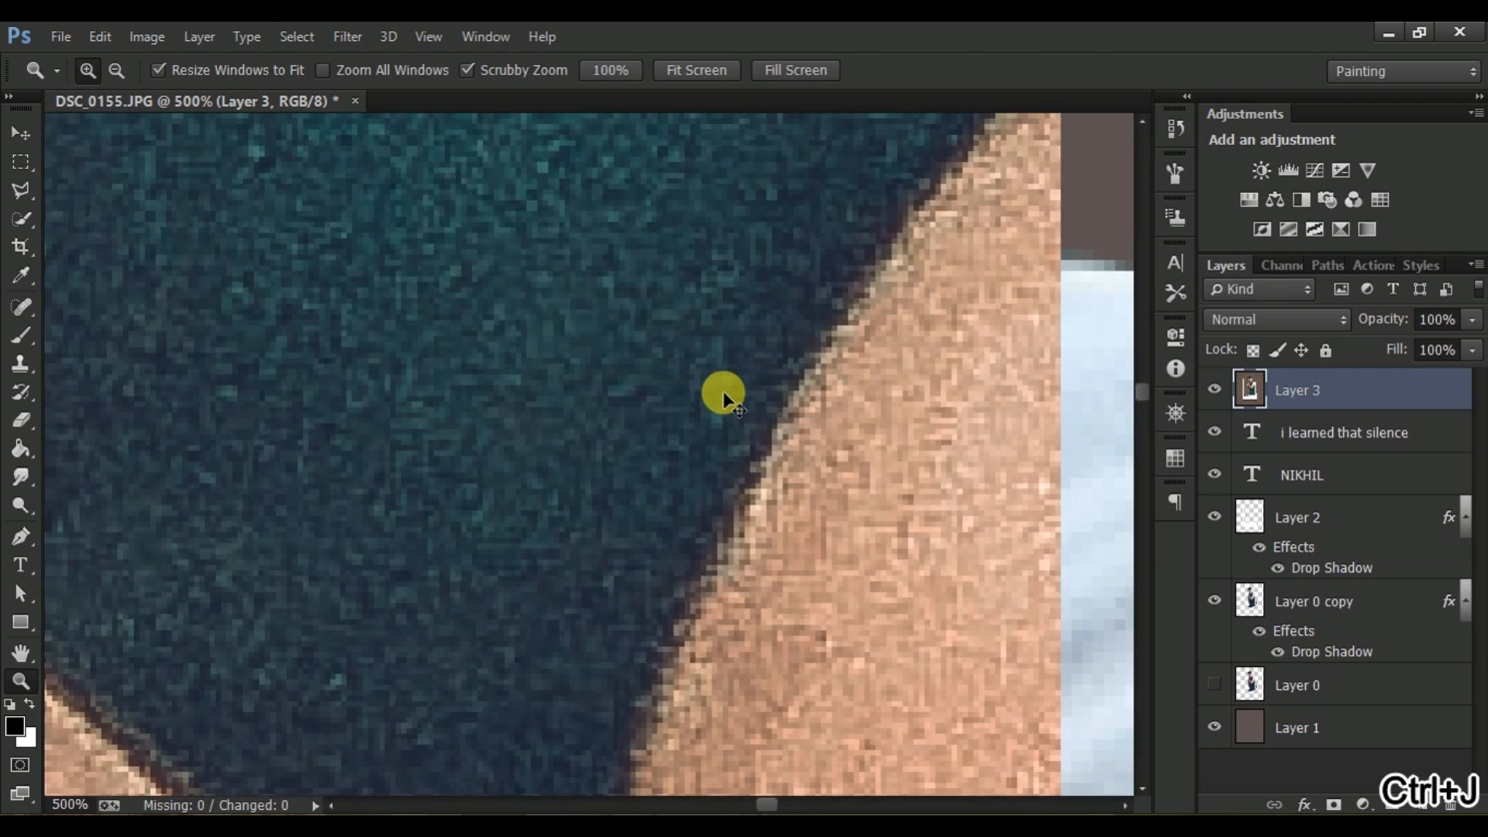
pyautogui.hotkey('ctrl', '-')
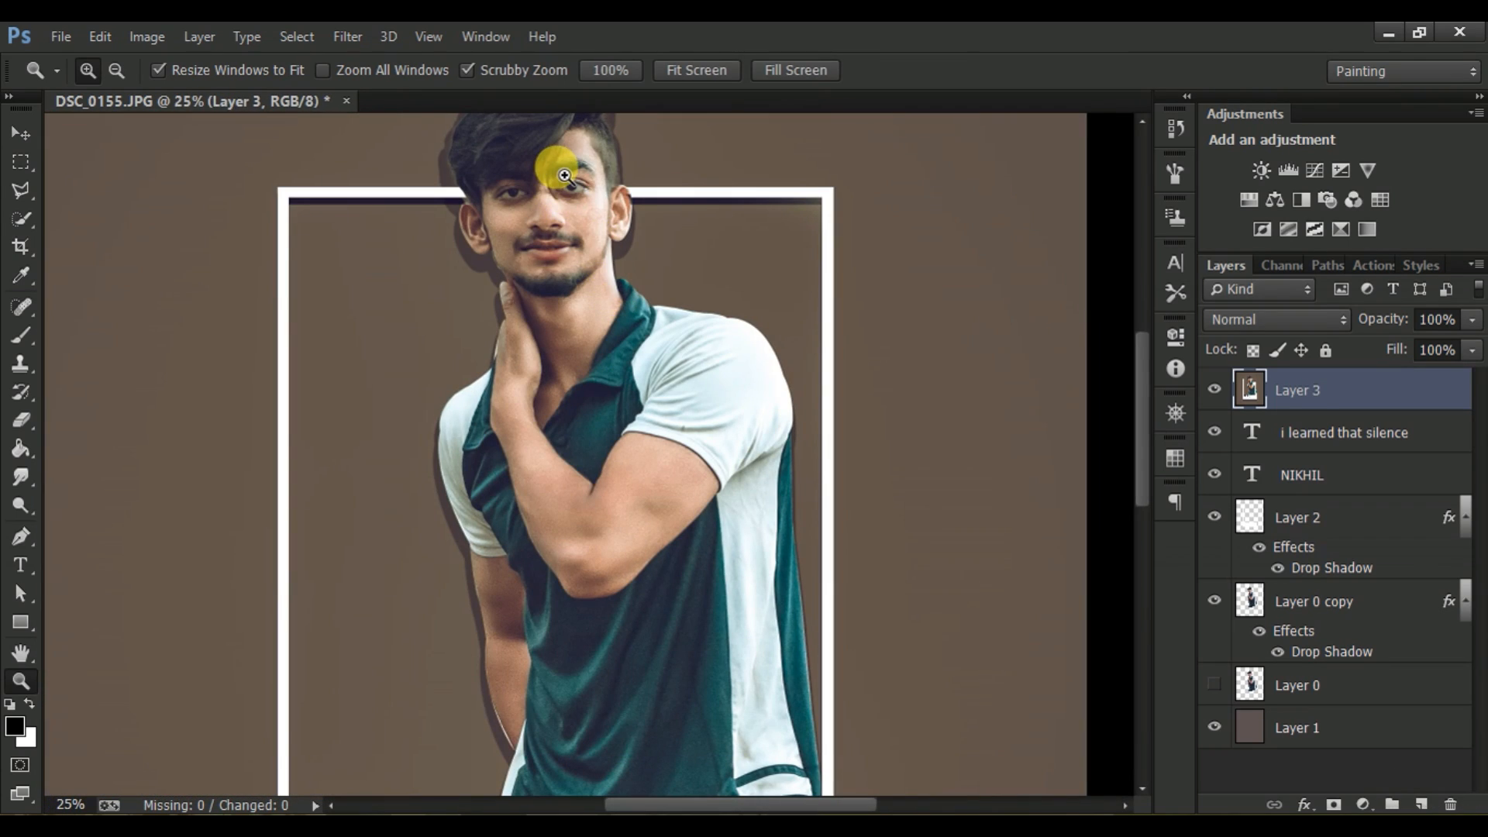
pyautogui.click(1081, 391)
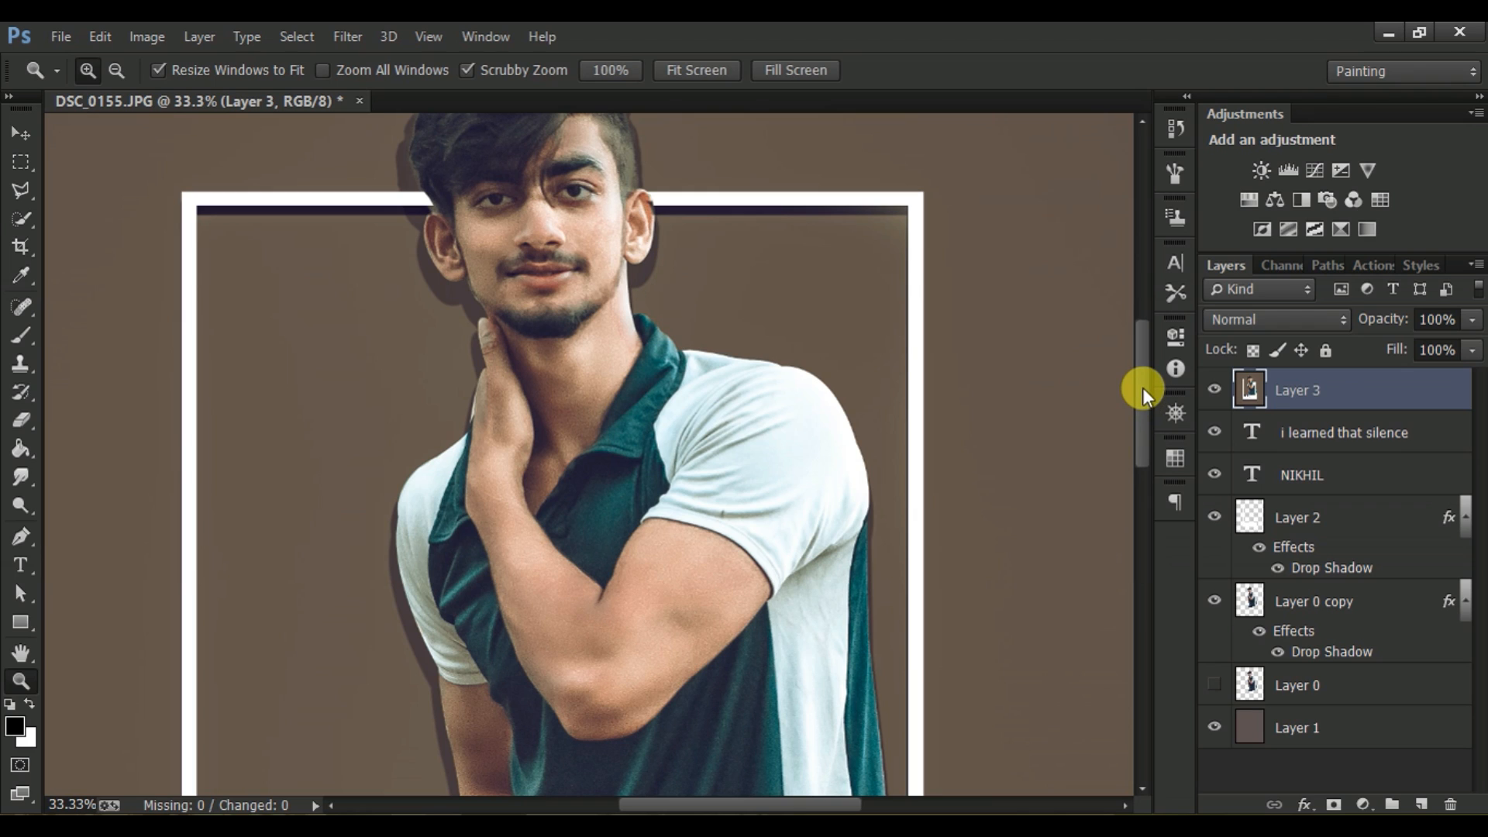
pyautogui.scroll(3, 1142, 387)
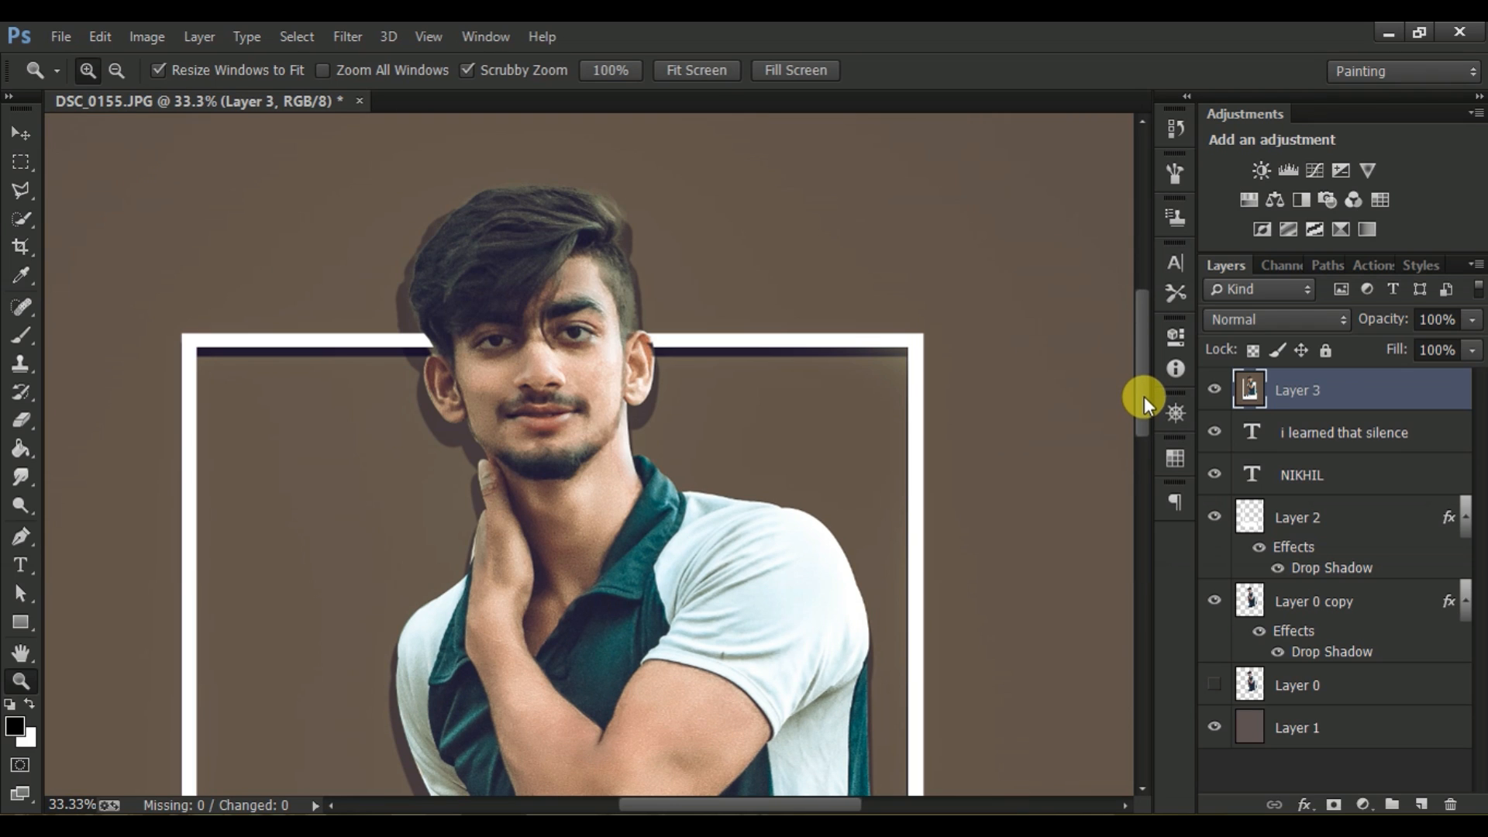
pyautogui.scroll(-1, 1143, 397)
pyautogui.hotkey('ctrl', 'j')
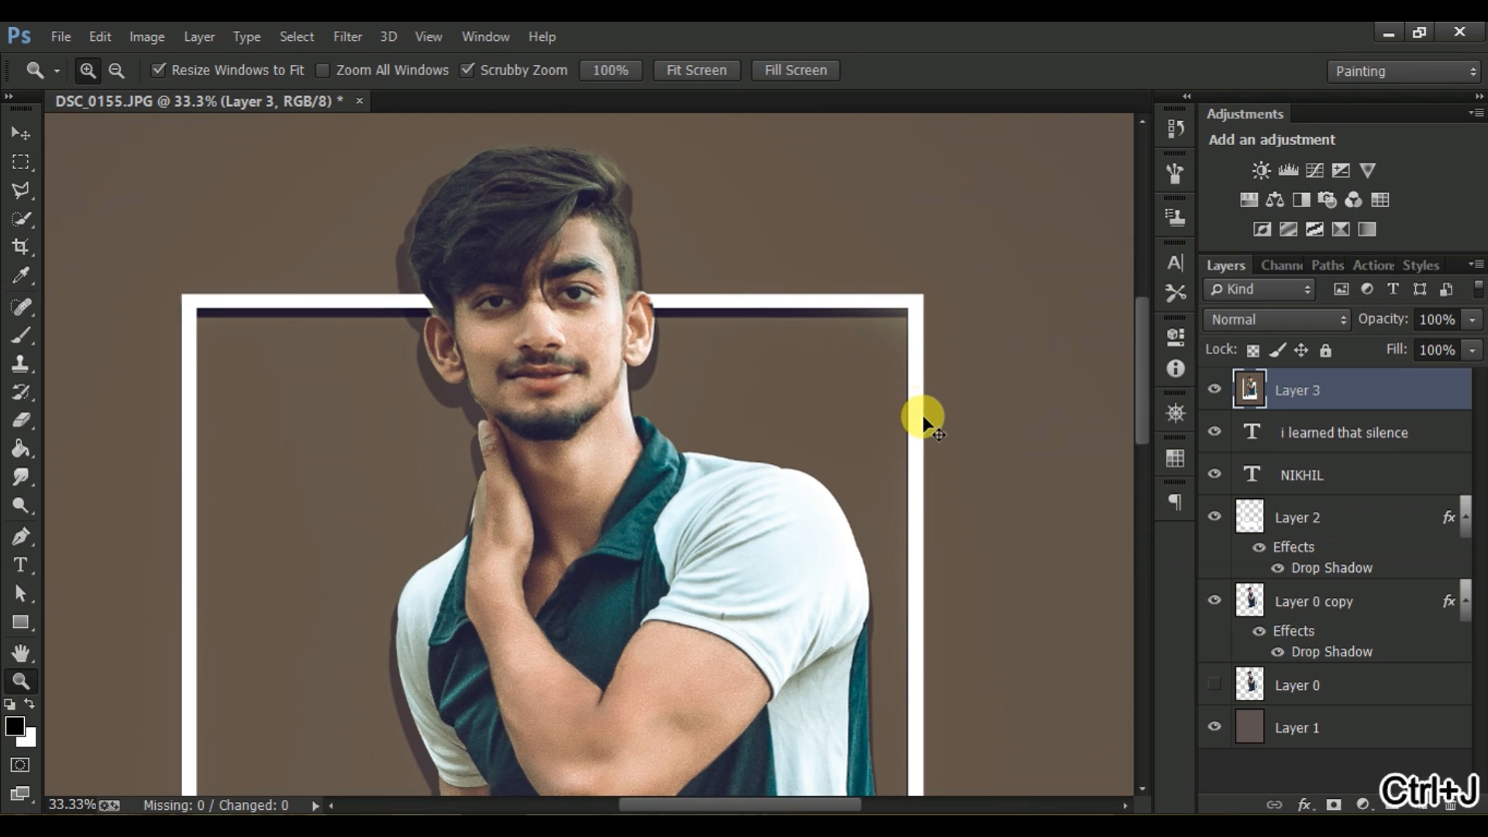
pyautogui.hotkey('ctrl', '-')
pyautogui.hotkey('ctrl', '-')
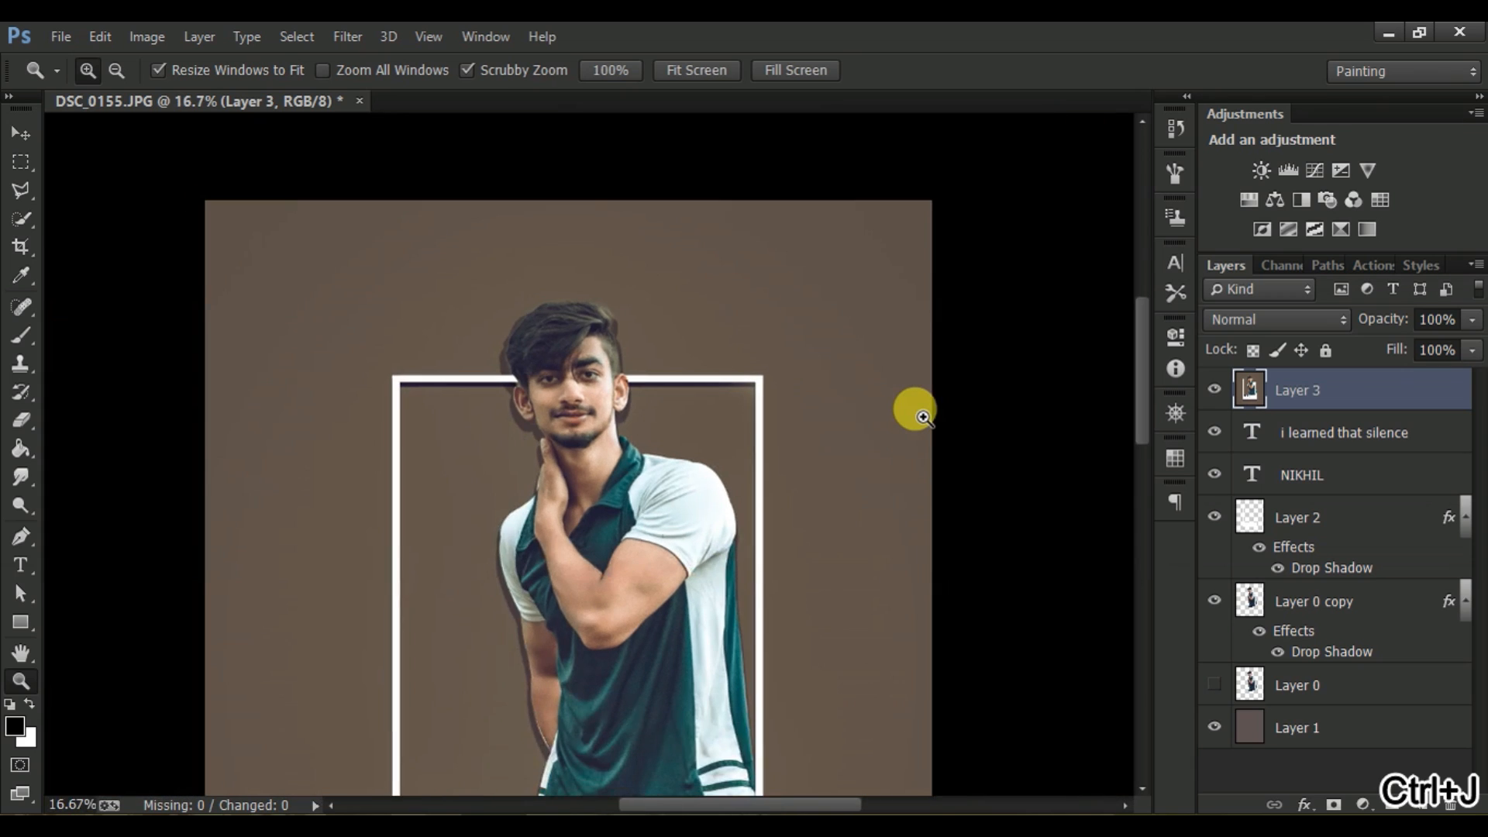
pyautogui.hotkey('ctrl', '-')
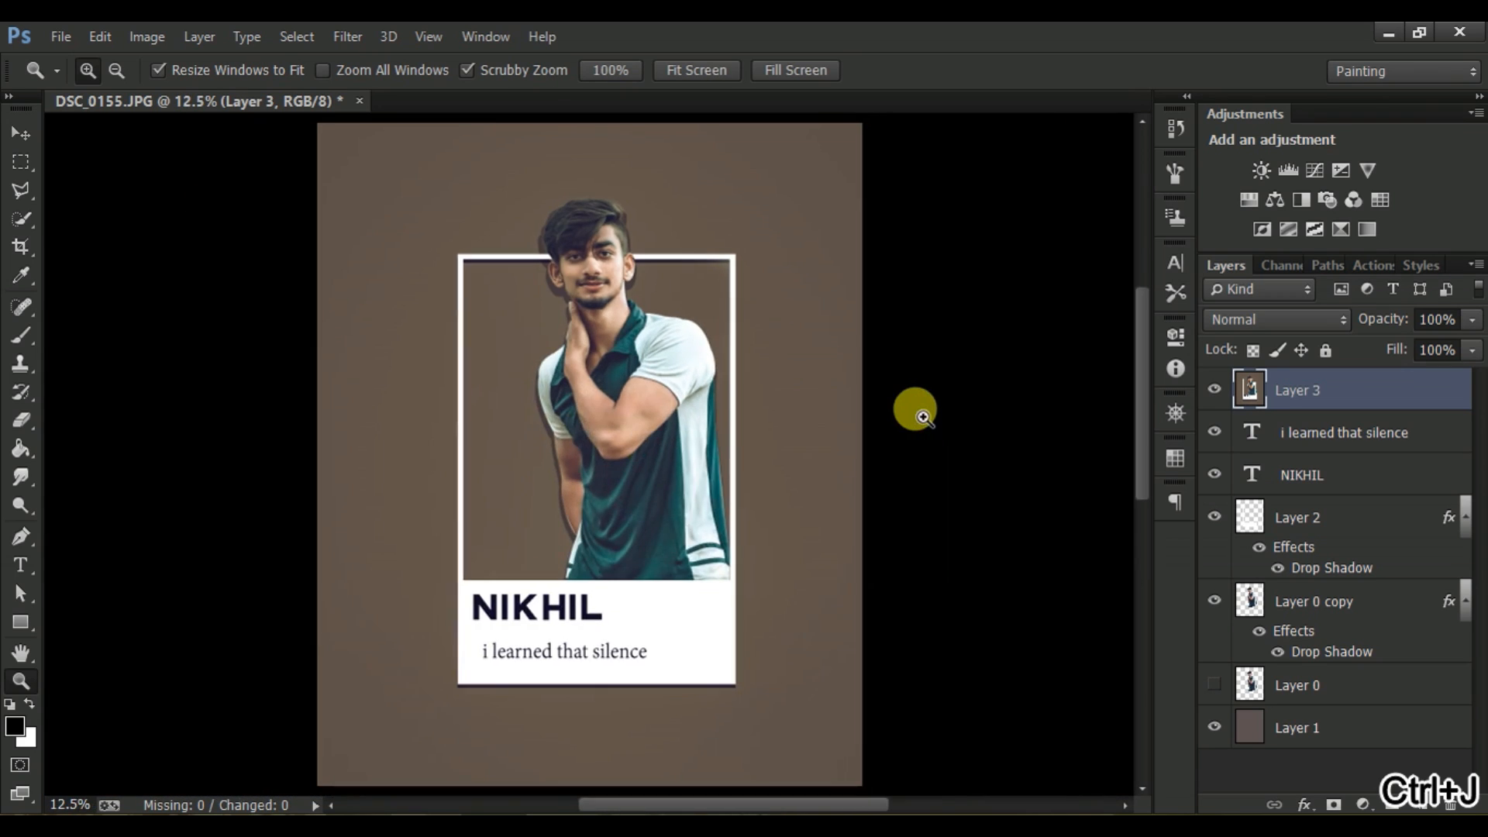